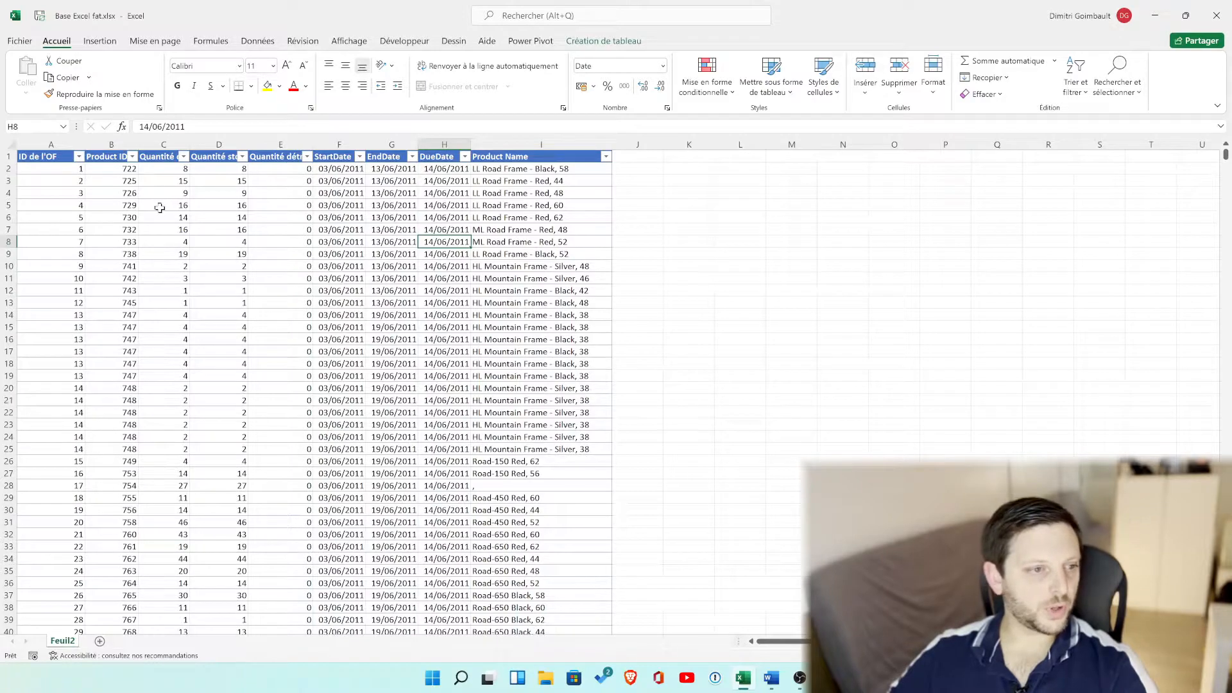
click(116, 189)
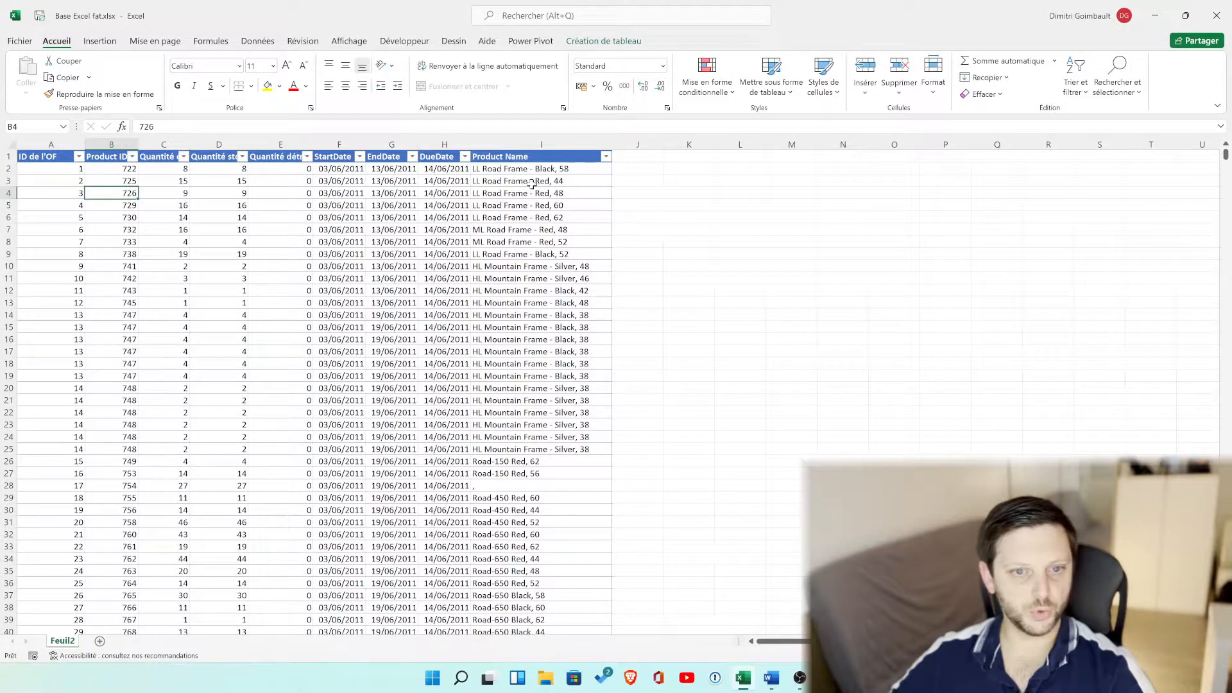
click(124, 170)
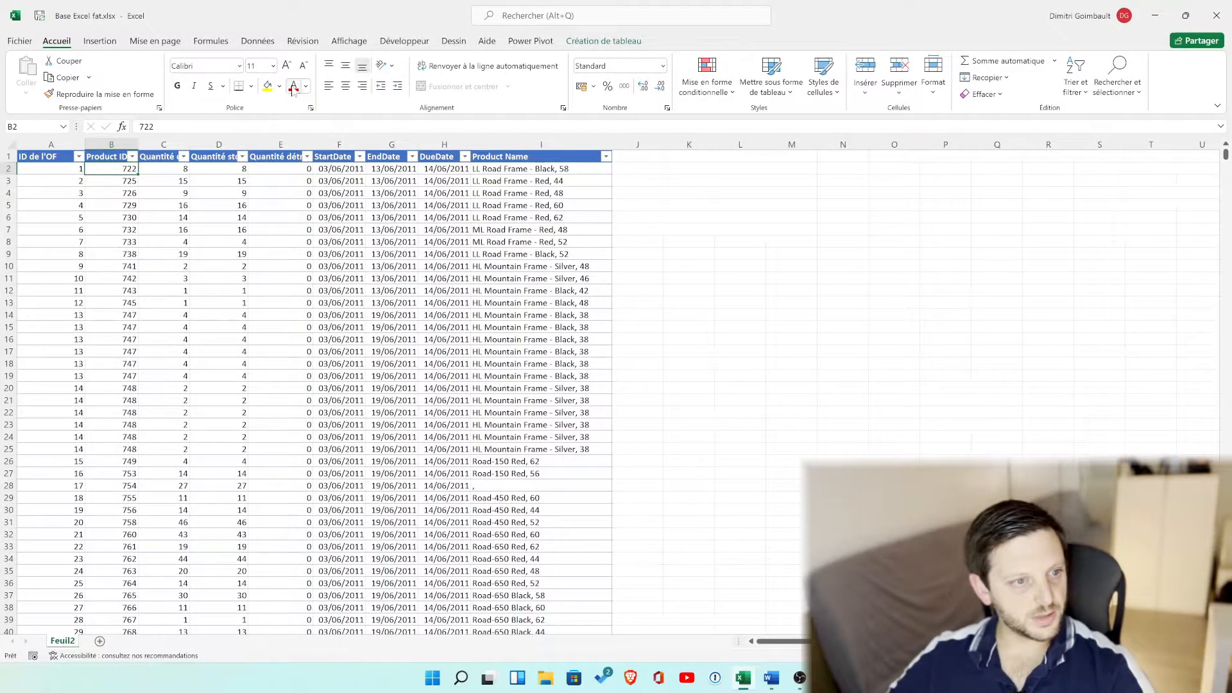
click(250, 86)
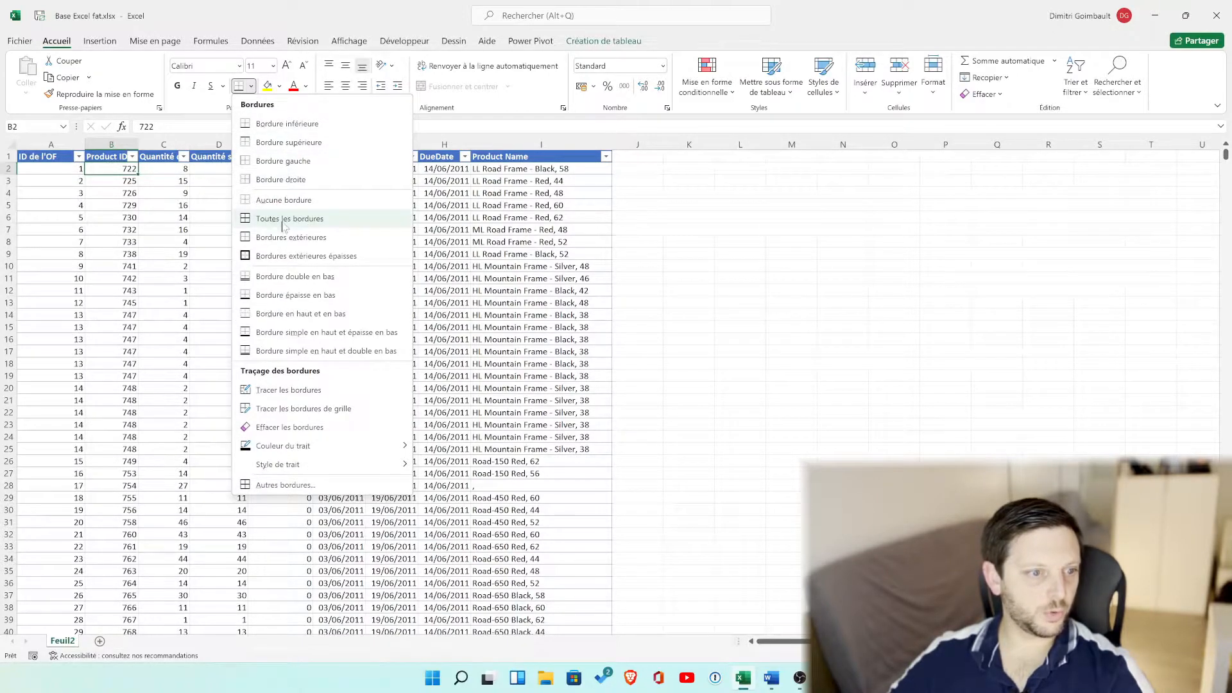
click(279, 86)
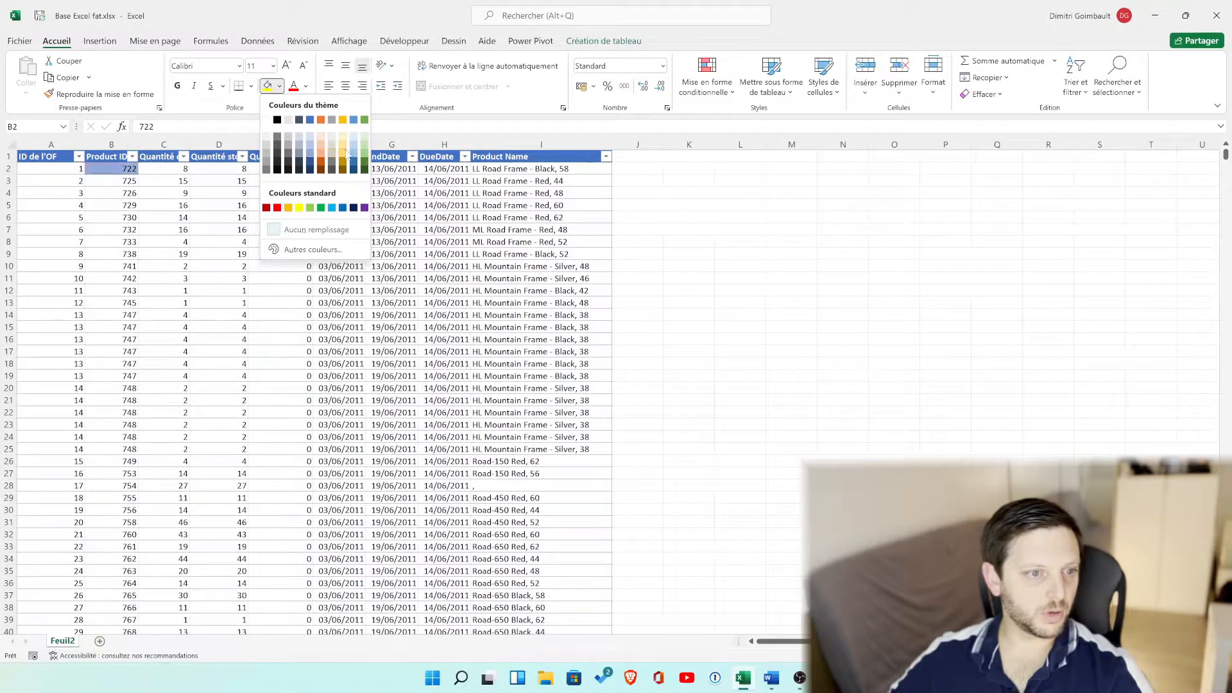
click(306, 88)
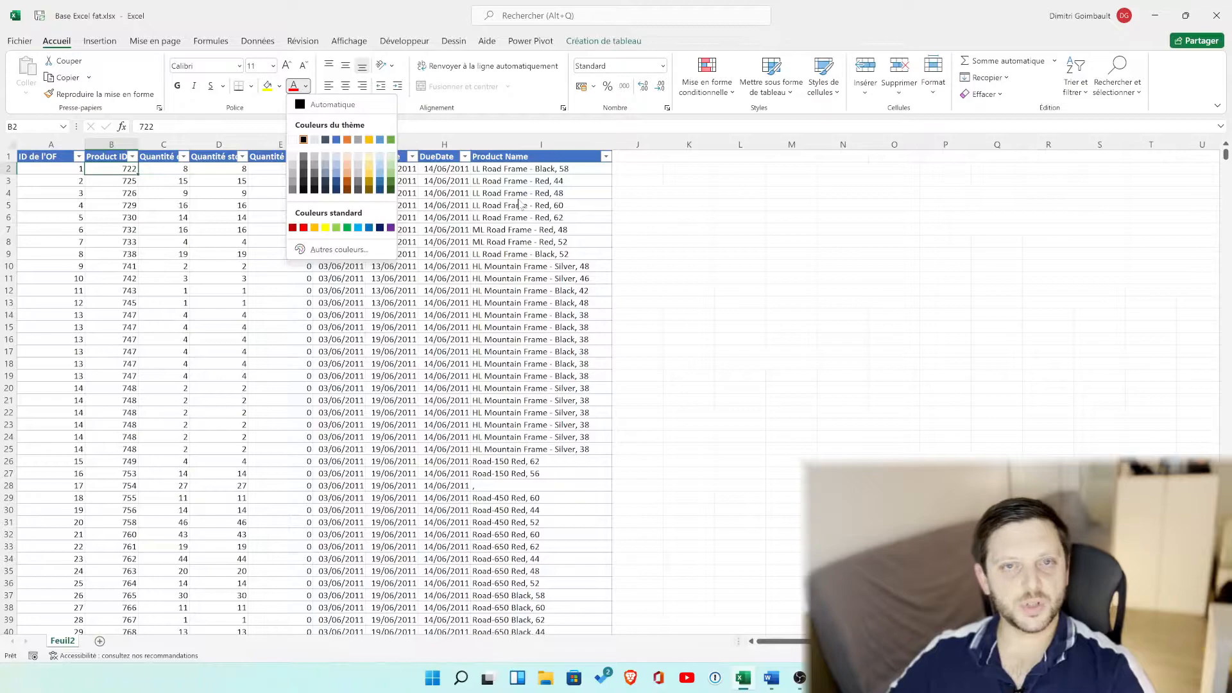
key(Escape)
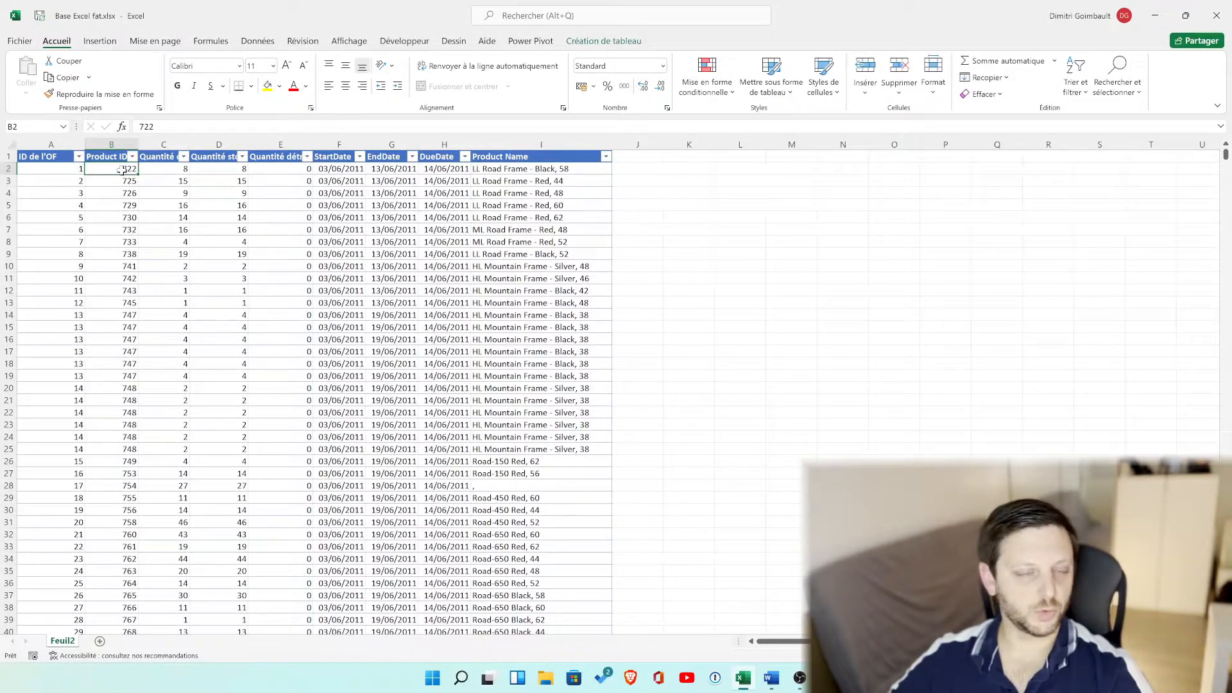
Step: Look through the Product ID column down to the table's last row and return to its header
scroll(162, 309, down, 12)
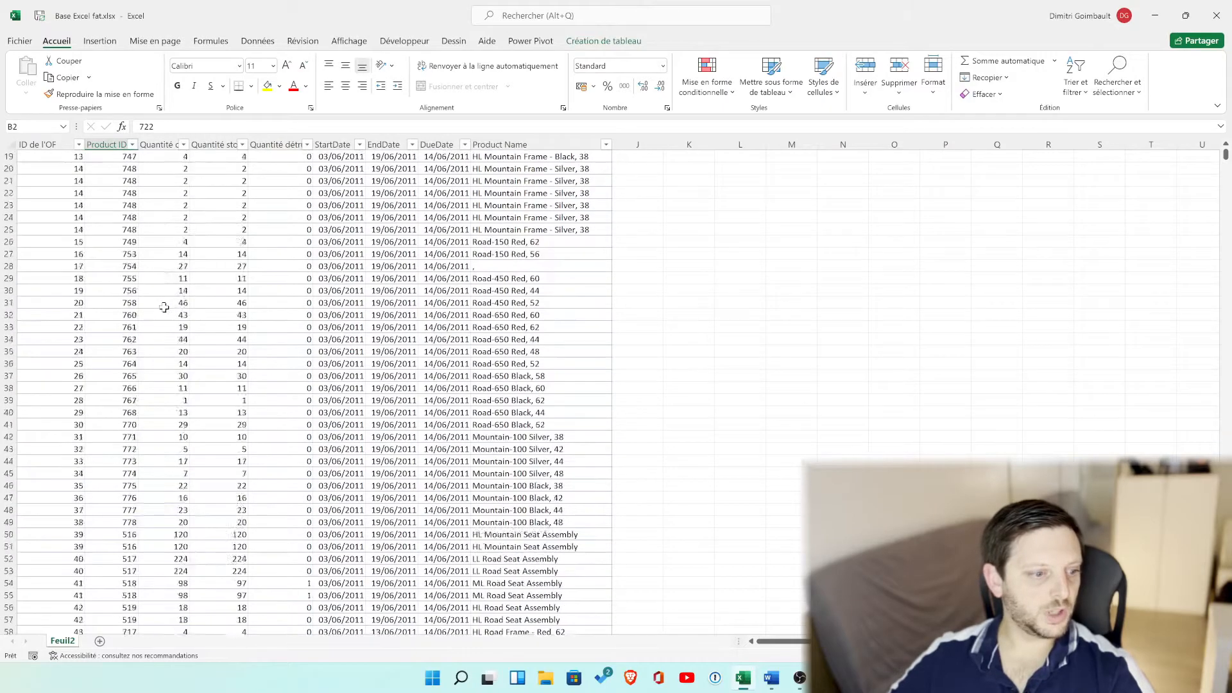
scroll(162, 308, down, 20)
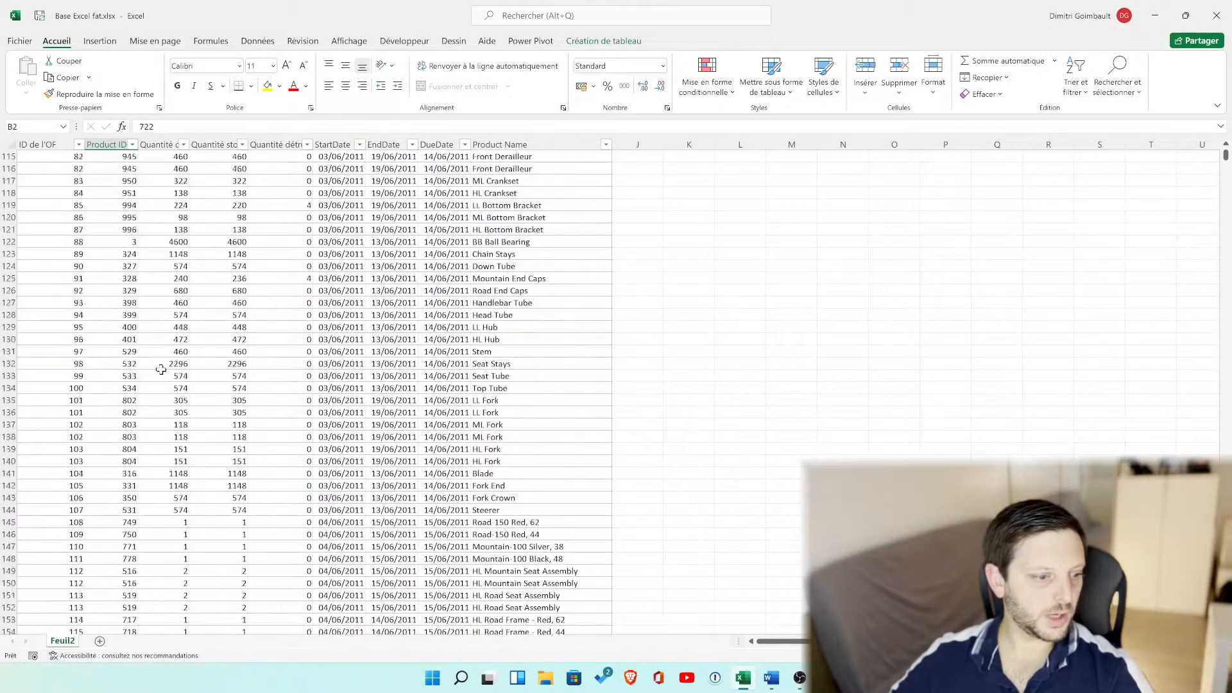
click(131, 221)
click(135, 231)
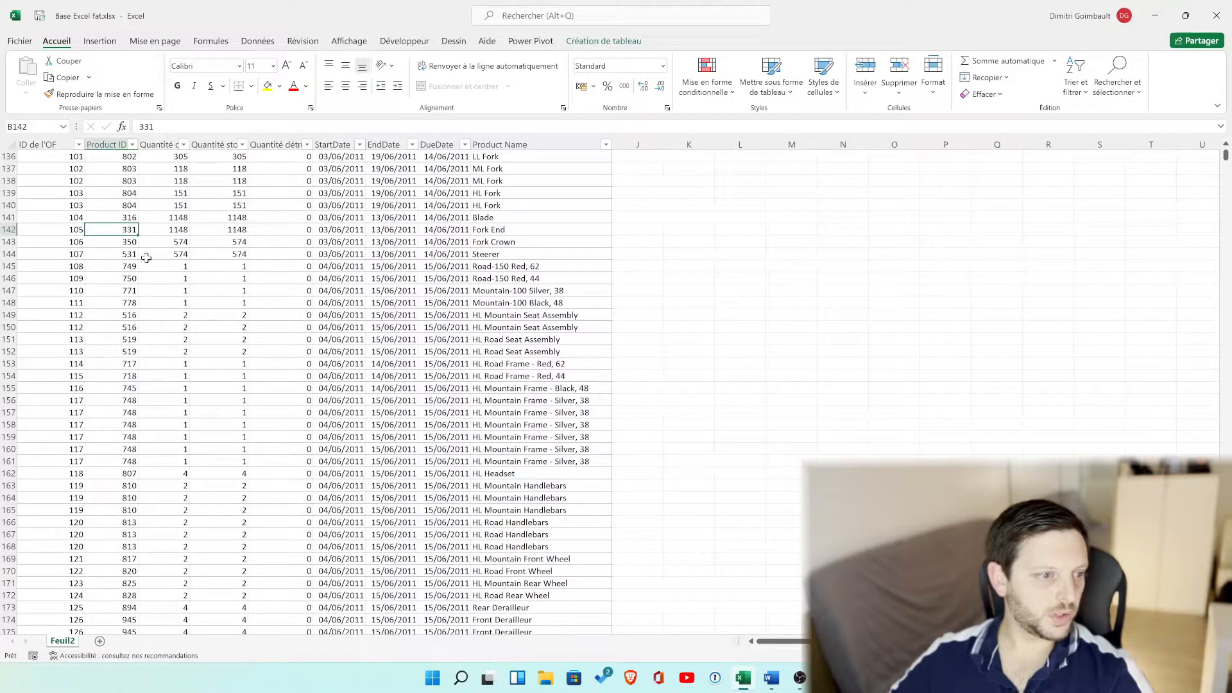
click(131, 254)
scroll(133, 300, up, 20)
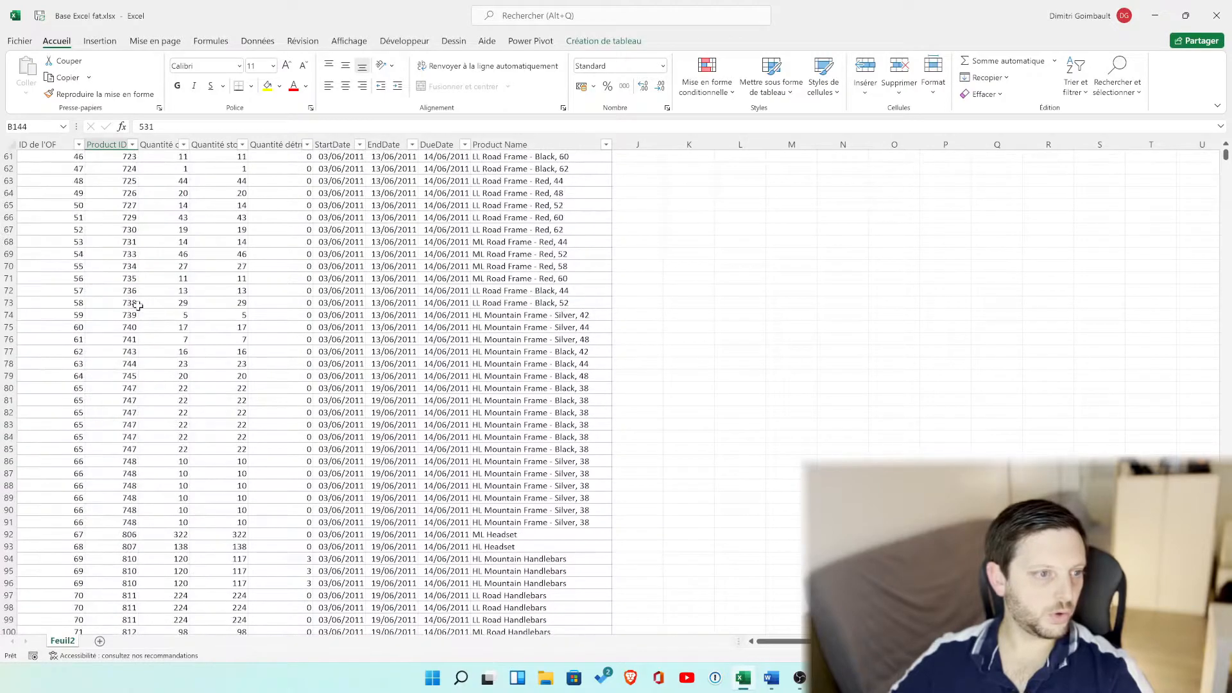
scroll(138, 305, down, 8)
click(139, 306)
key(ctrl+Down)
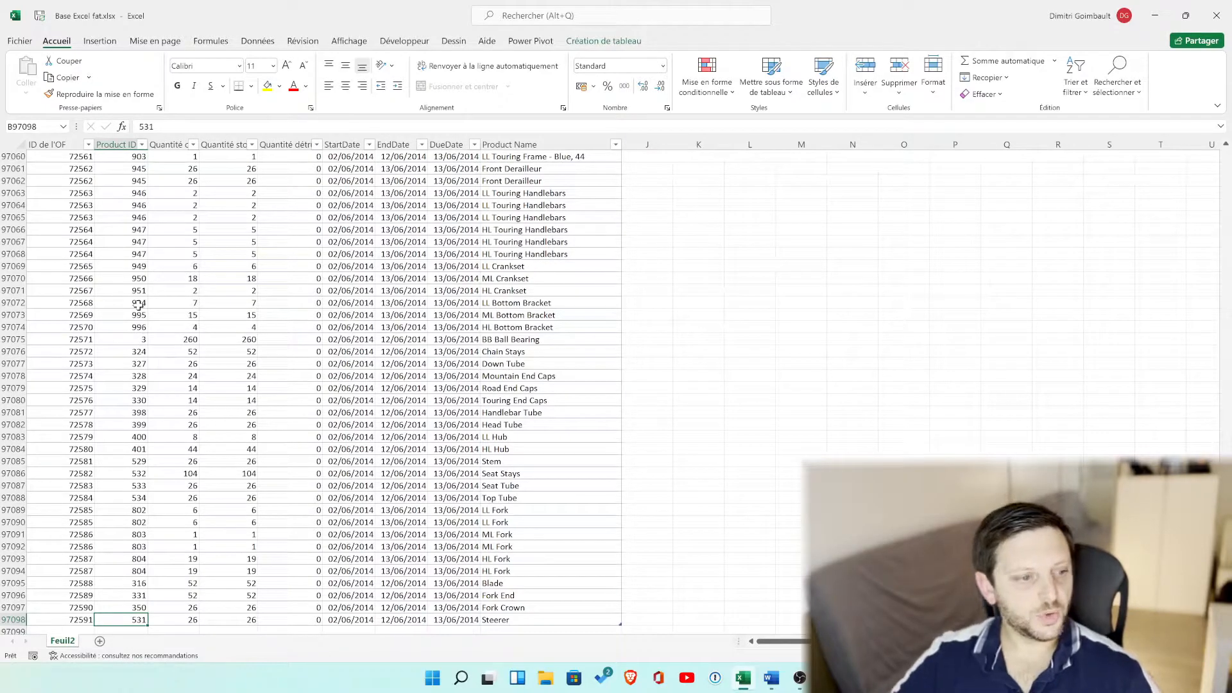
key(ctrl+Up)
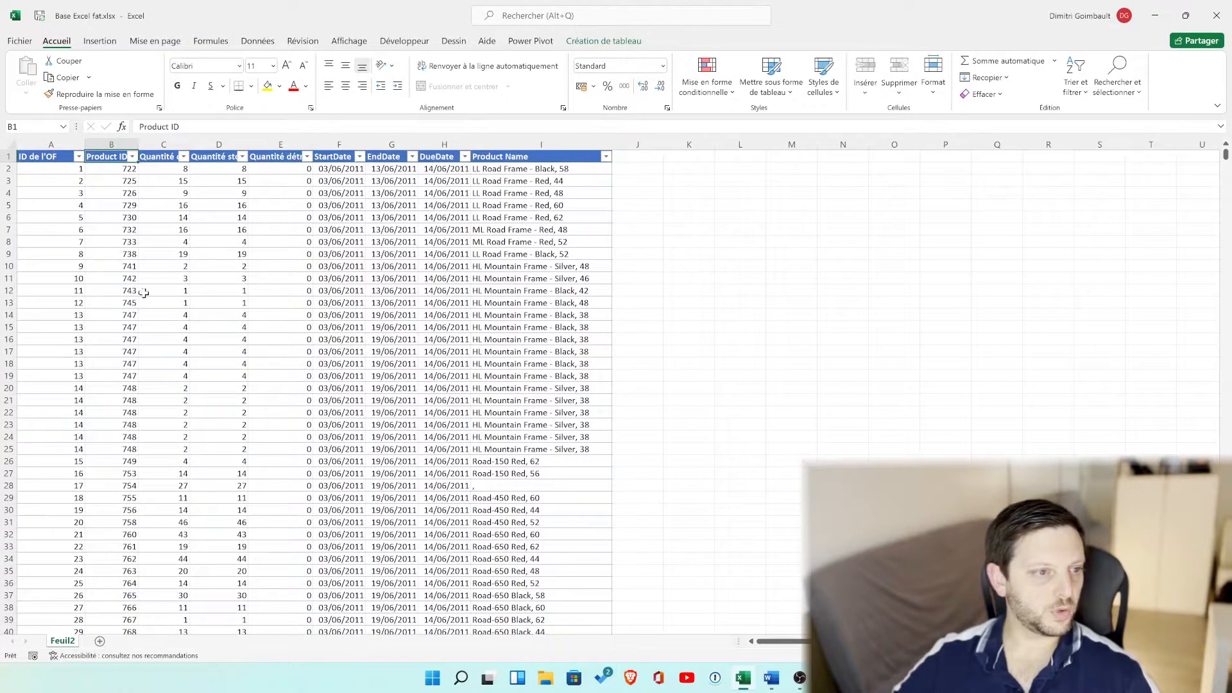
Step: Select all Product ID values from B2 down to the table's last row and start a greater-than conditional formatting rule
click(114, 169)
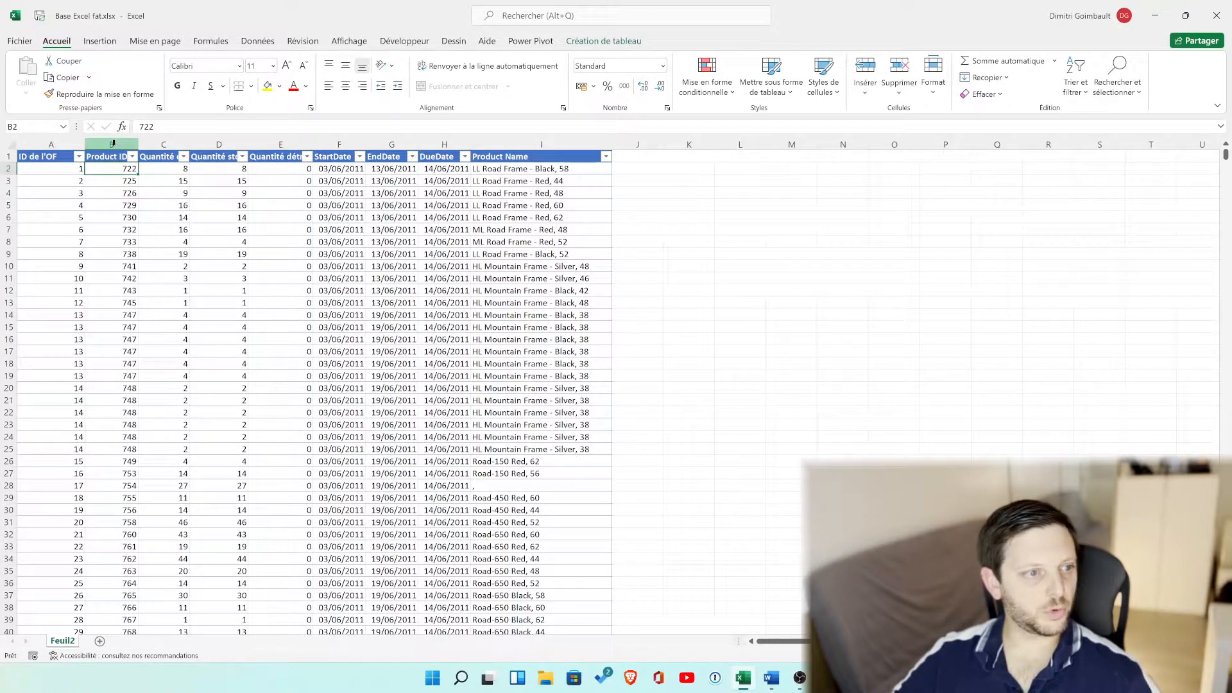
click(112, 143)
click(120, 168)
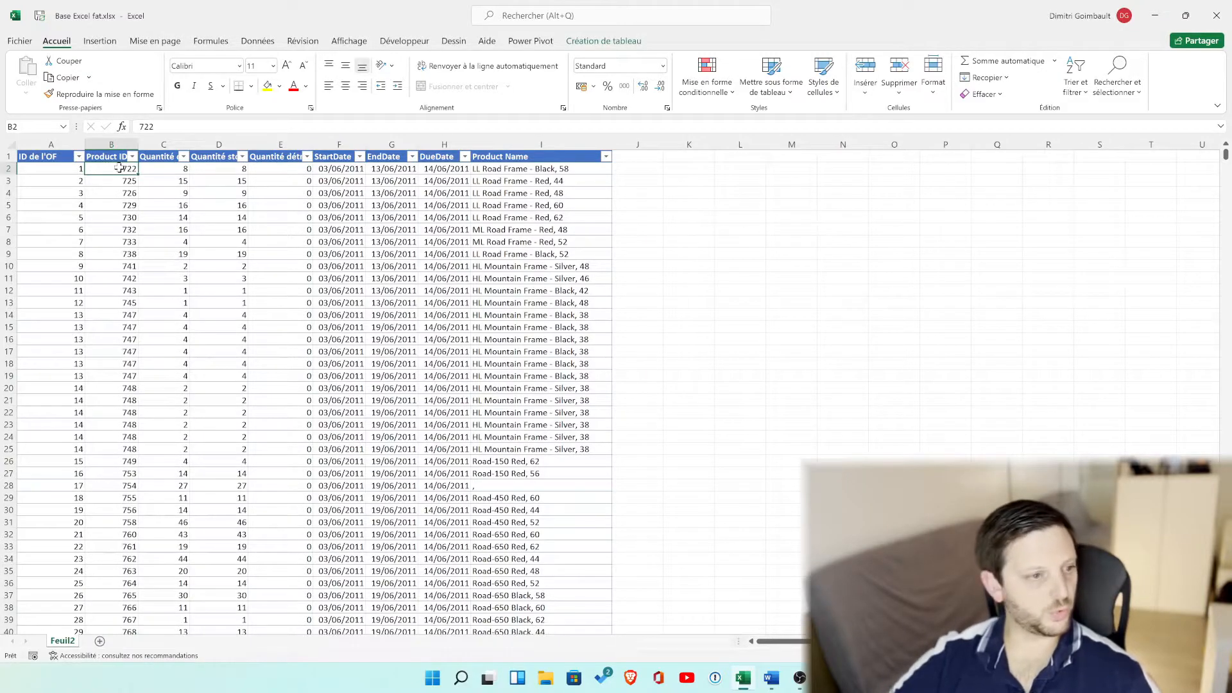
key(ctrl+shift+Down)
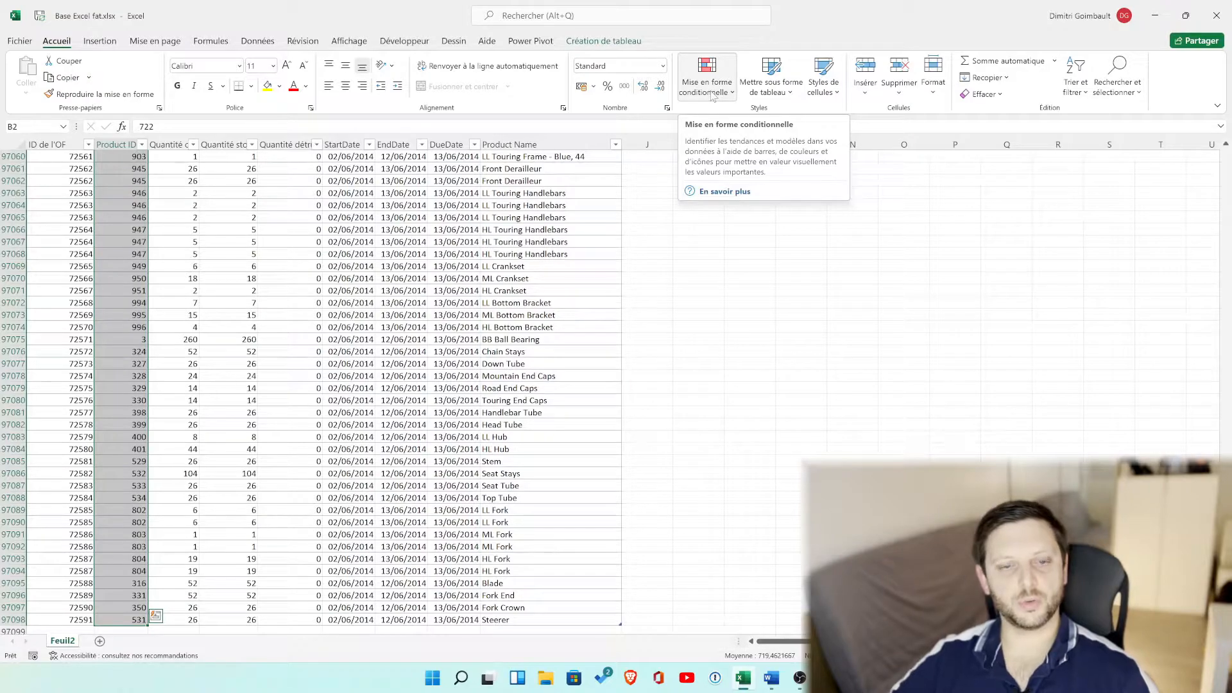
click(711, 91)
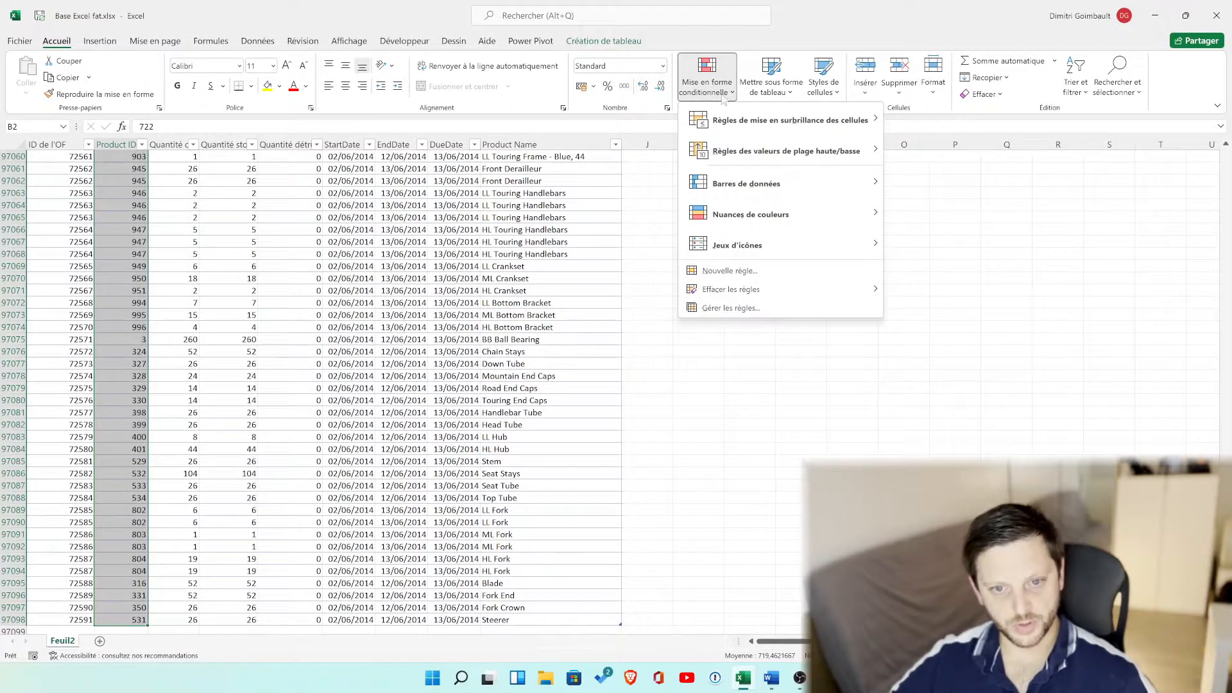
mouse_move(752, 127)
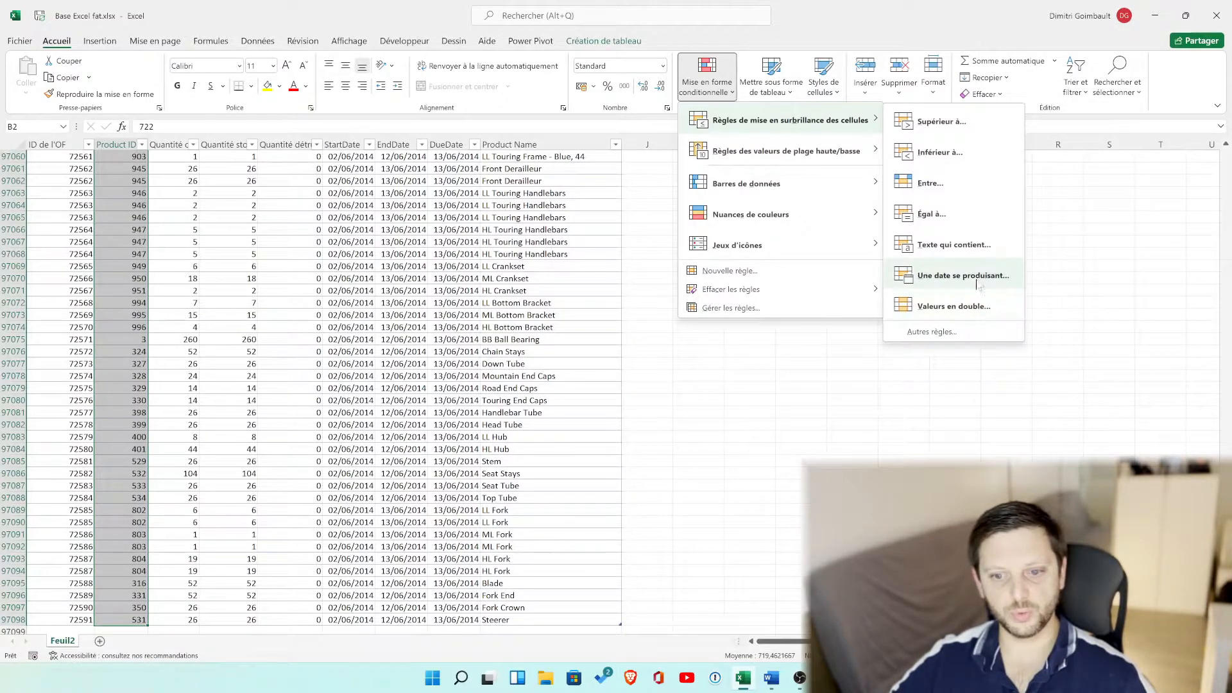
click(958, 124)
Step: Preview the greater-than rule on the Product ID values with thresholds of 400, 500 and 600
drag(433, 282, 547, 250)
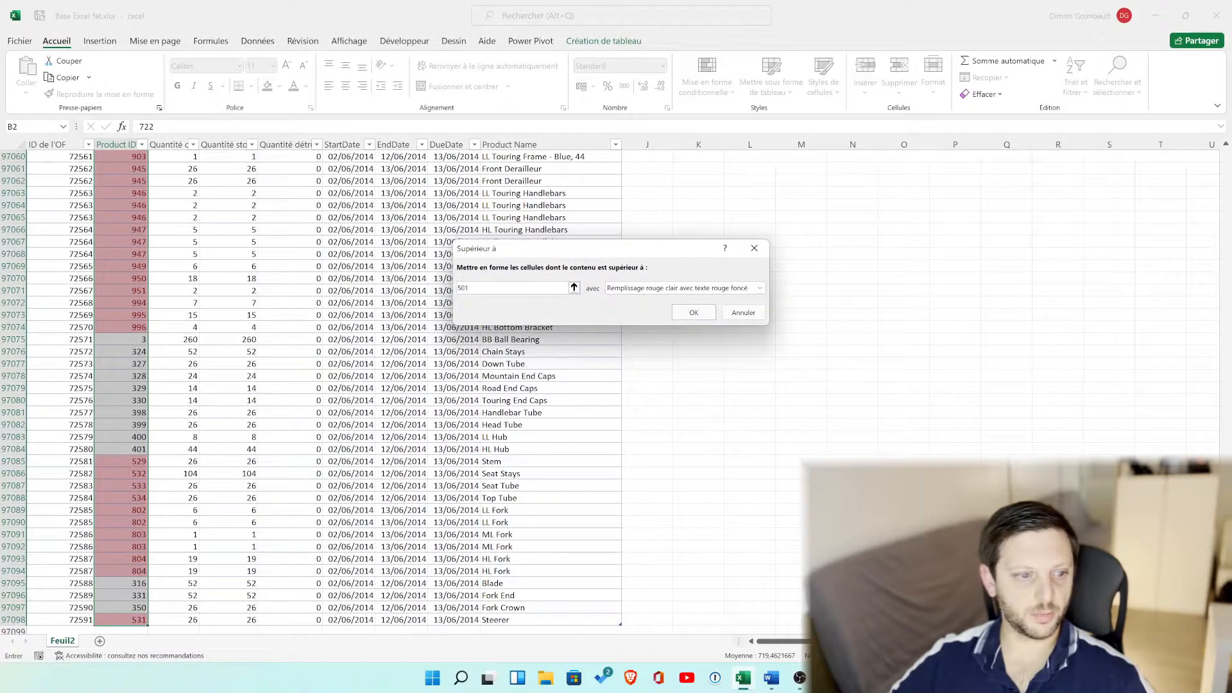
text(400)
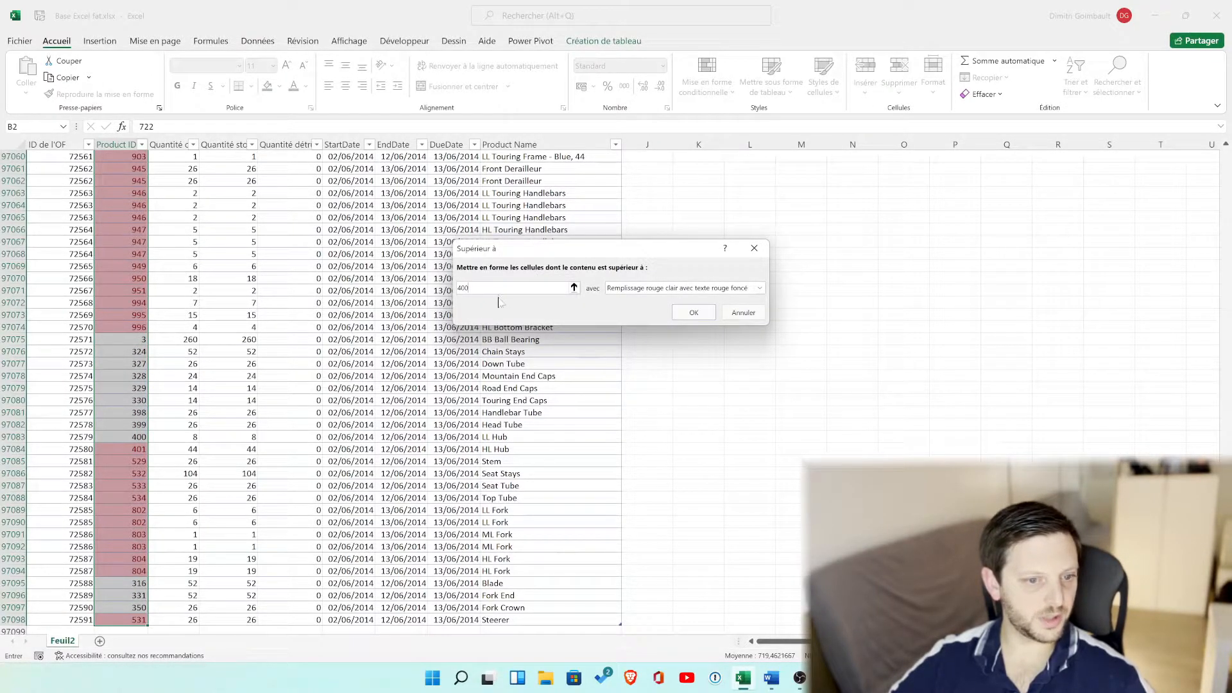
drag(495, 288, 437, 283)
text(500)
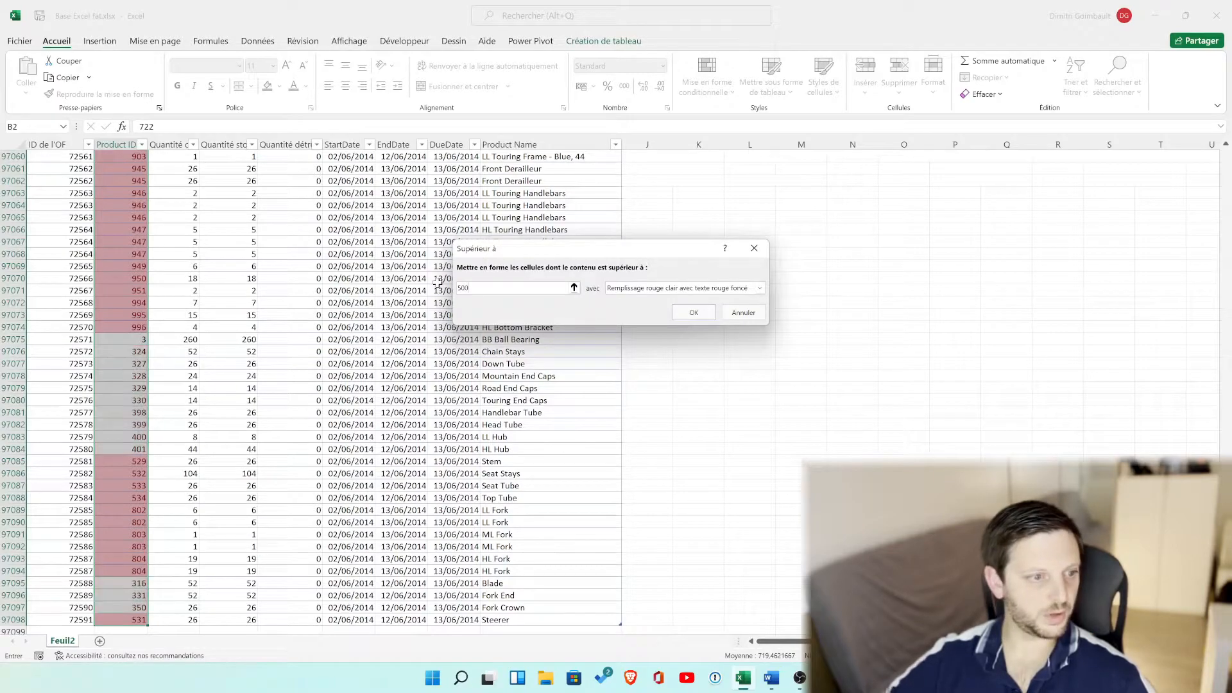
drag(567, 288, 428, 278)
text(400)
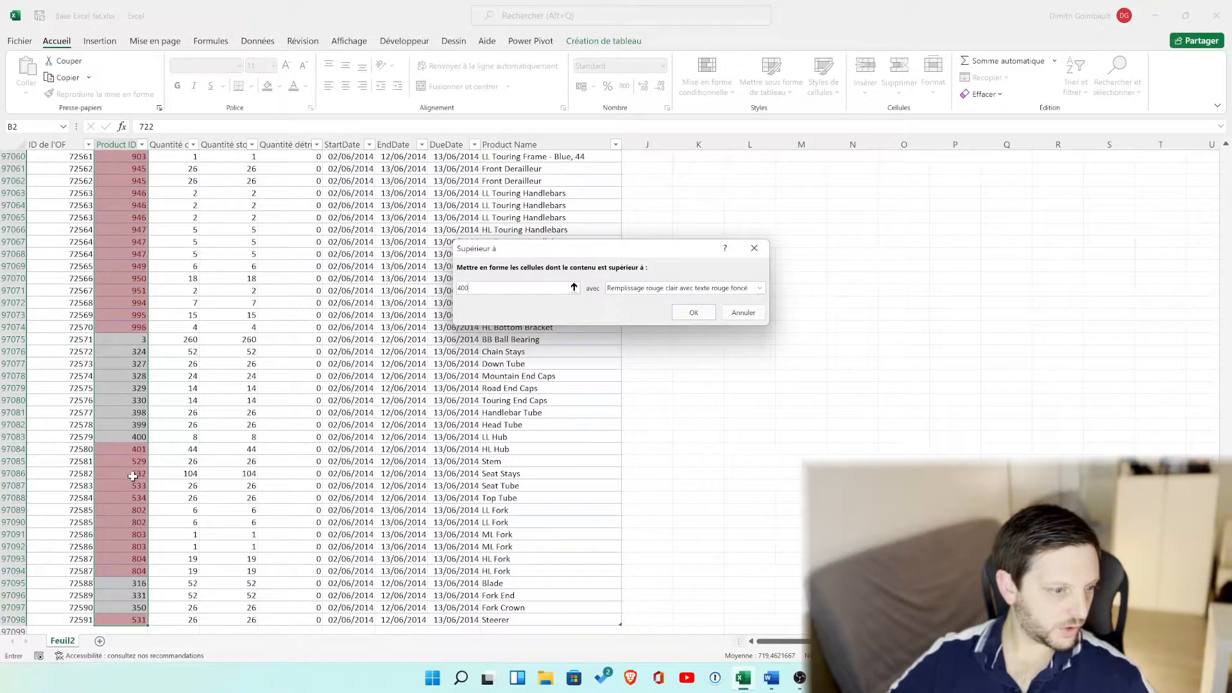
drag(466, 287, 416, 280)
text(500)
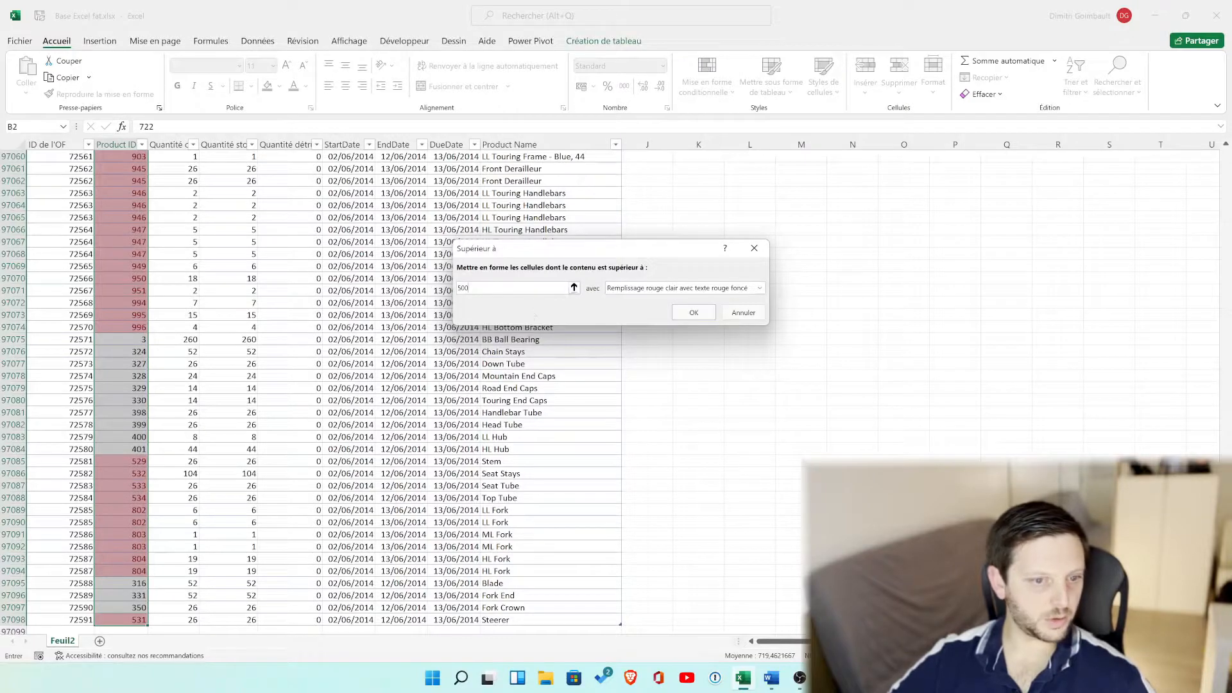
drag(462, 288, 433, 281)
text(600)
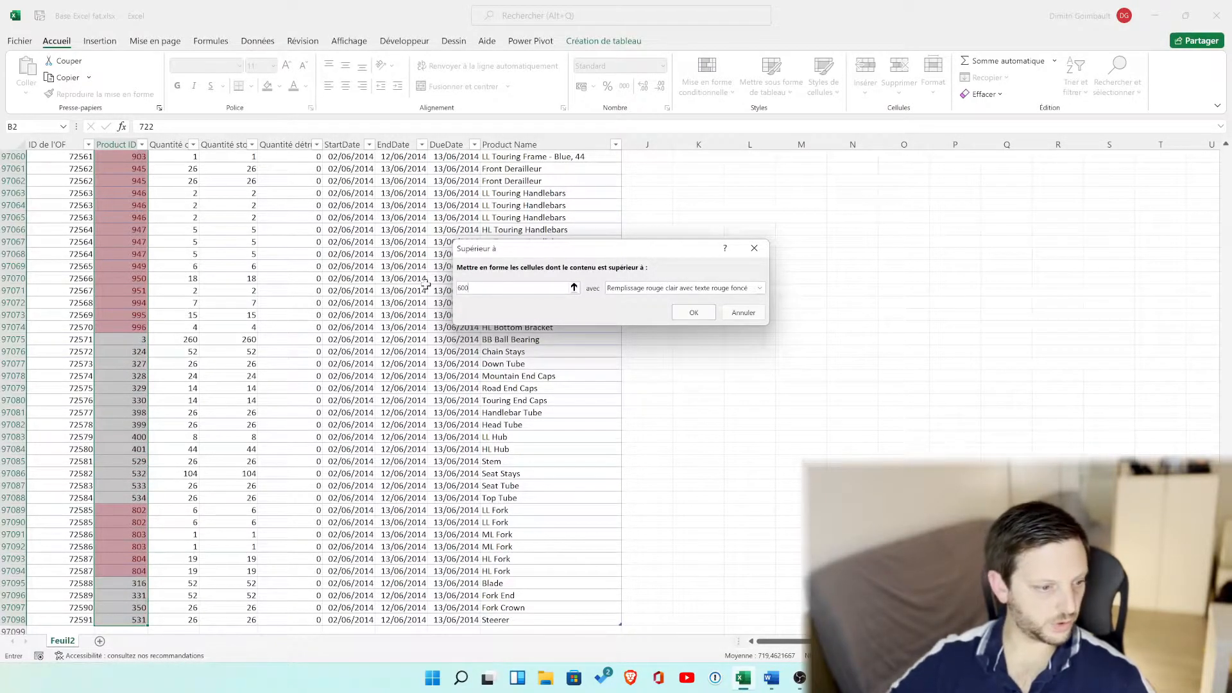
Step: Set the rule's threshold to 400 and apply it with light red fill and dark red text
drag(470, 287, 444, 283)
text(400)
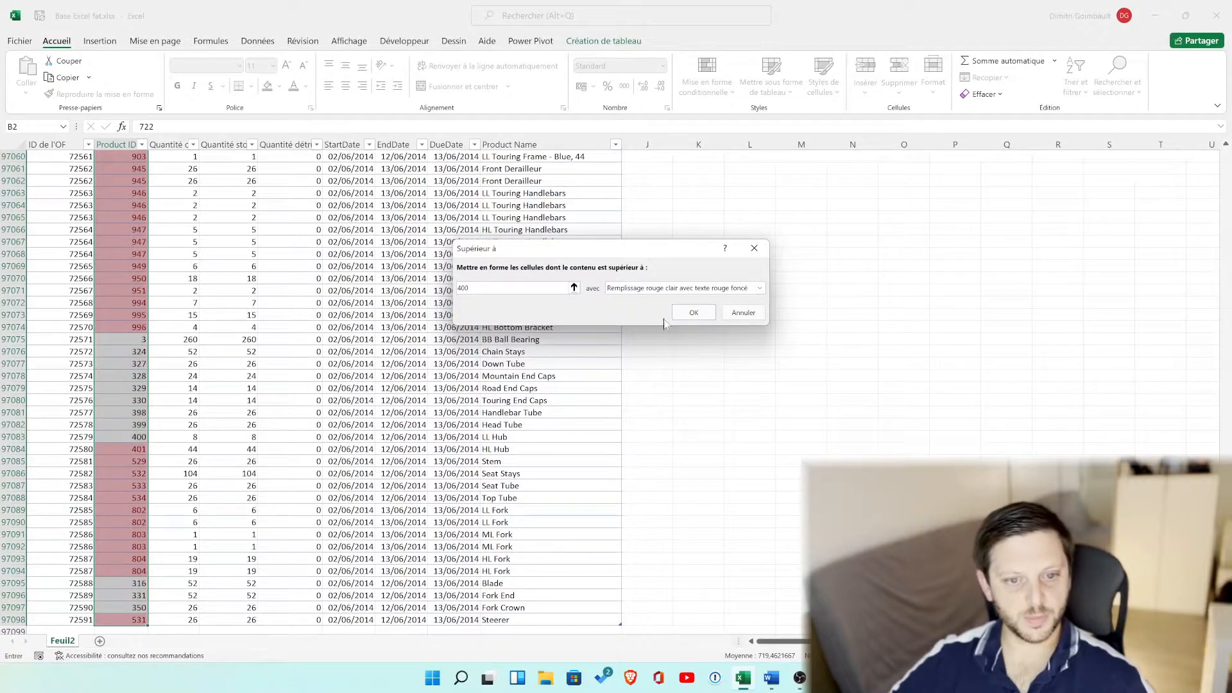
click(681, 292)
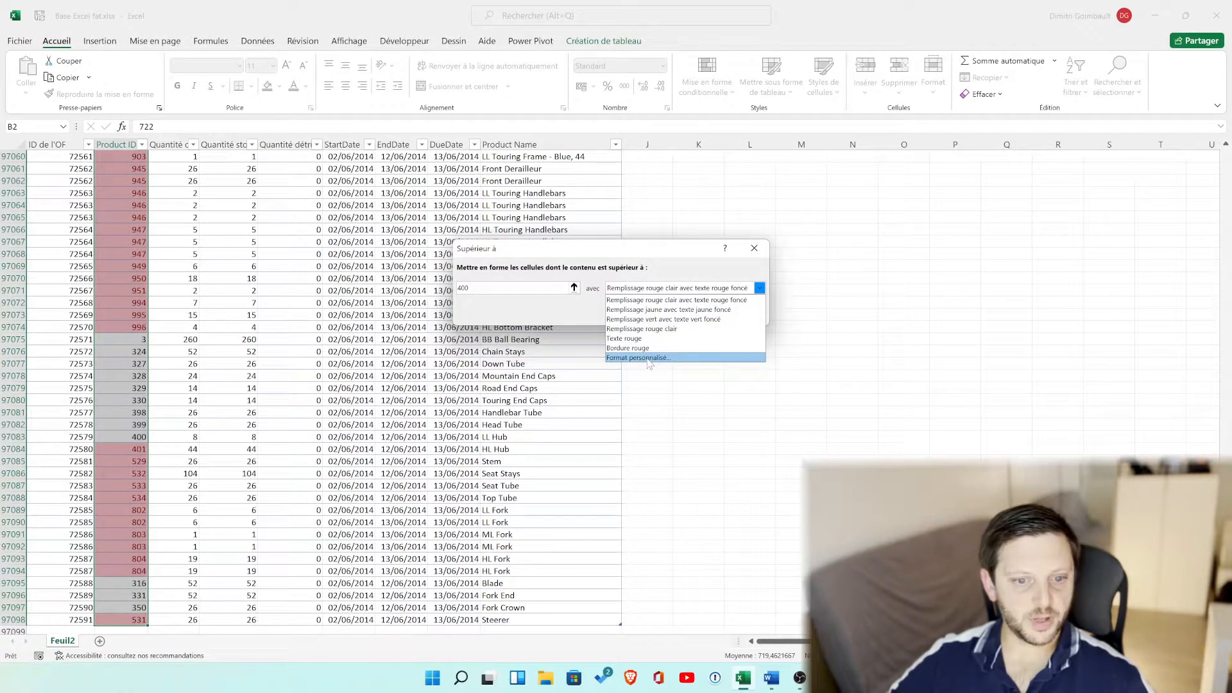
click(676, 300)
click(684, 314)
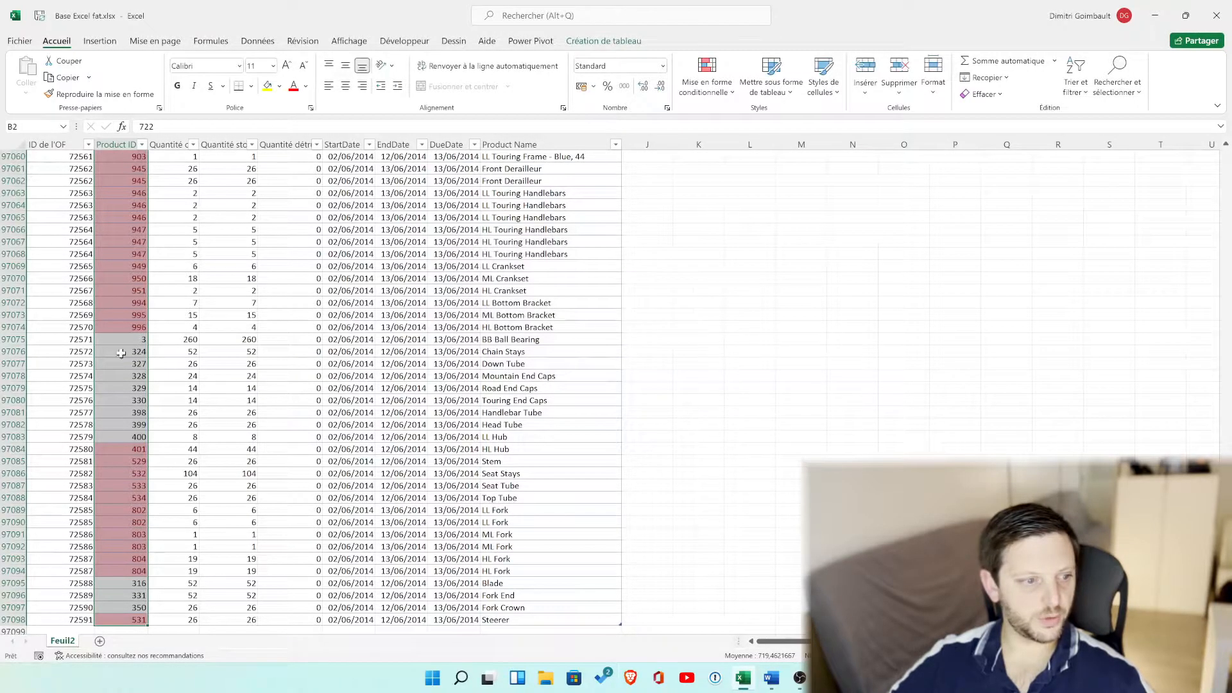
Step: Add a new row directly below the table's last record with 72592 as its ID de l'OF
click(133, 351)
scroll(139, 347, down, 1)
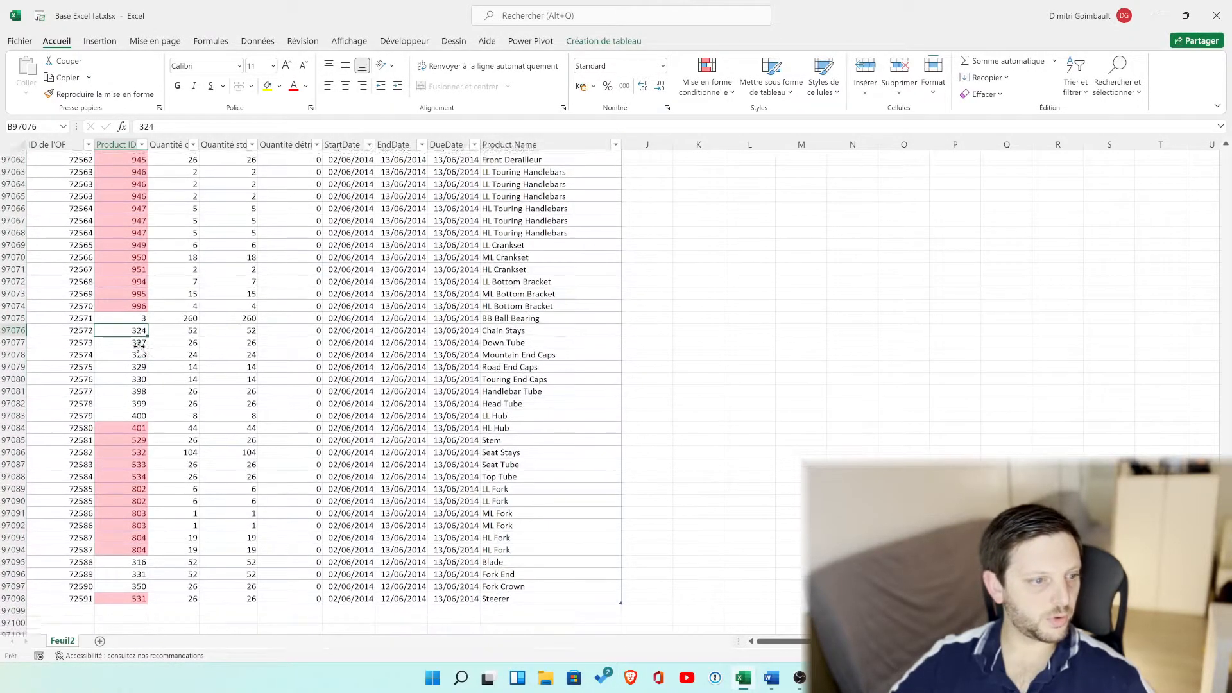
scroll(140, 347, up, 19)
scroll(134, 347, up, 19)
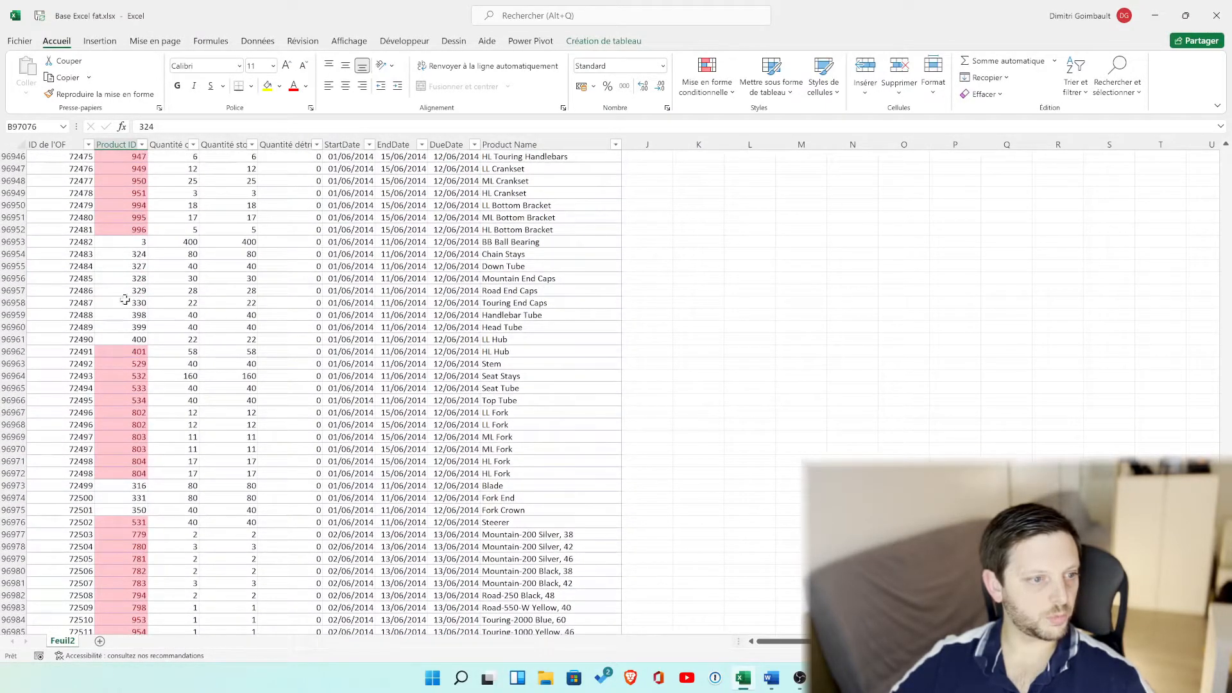
scroll(157, 314, down, 20)
scroll(159, 315, up, 5)
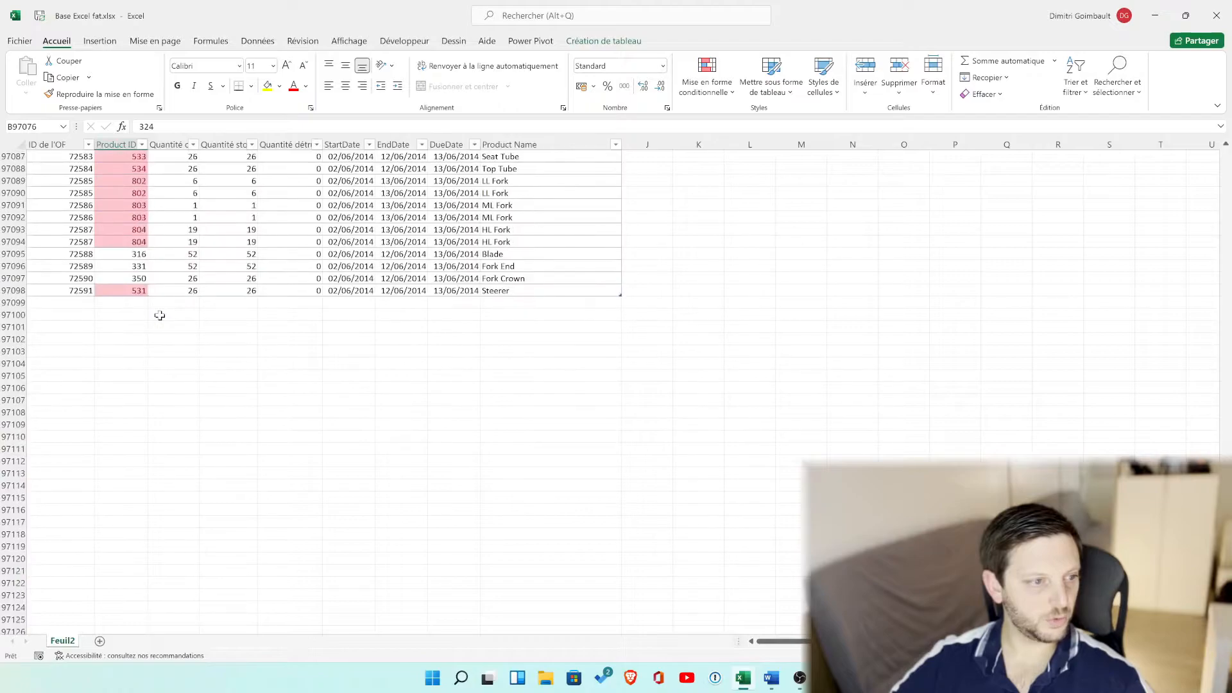
click(89, 304)
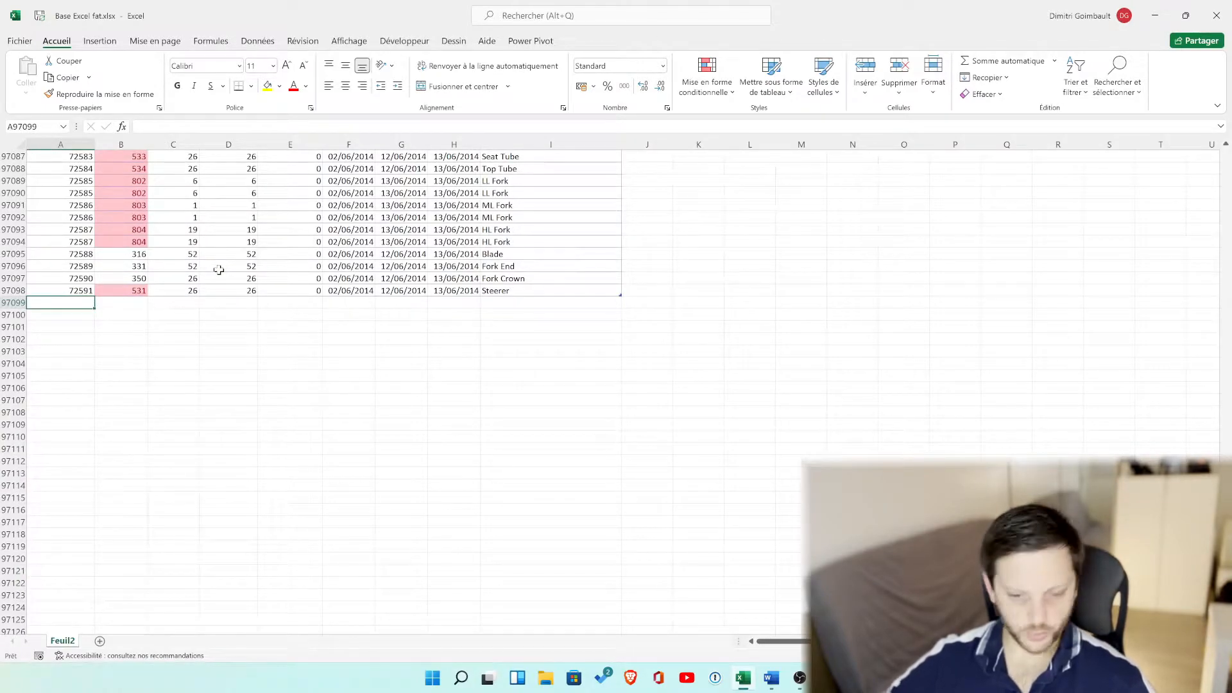
text(72)
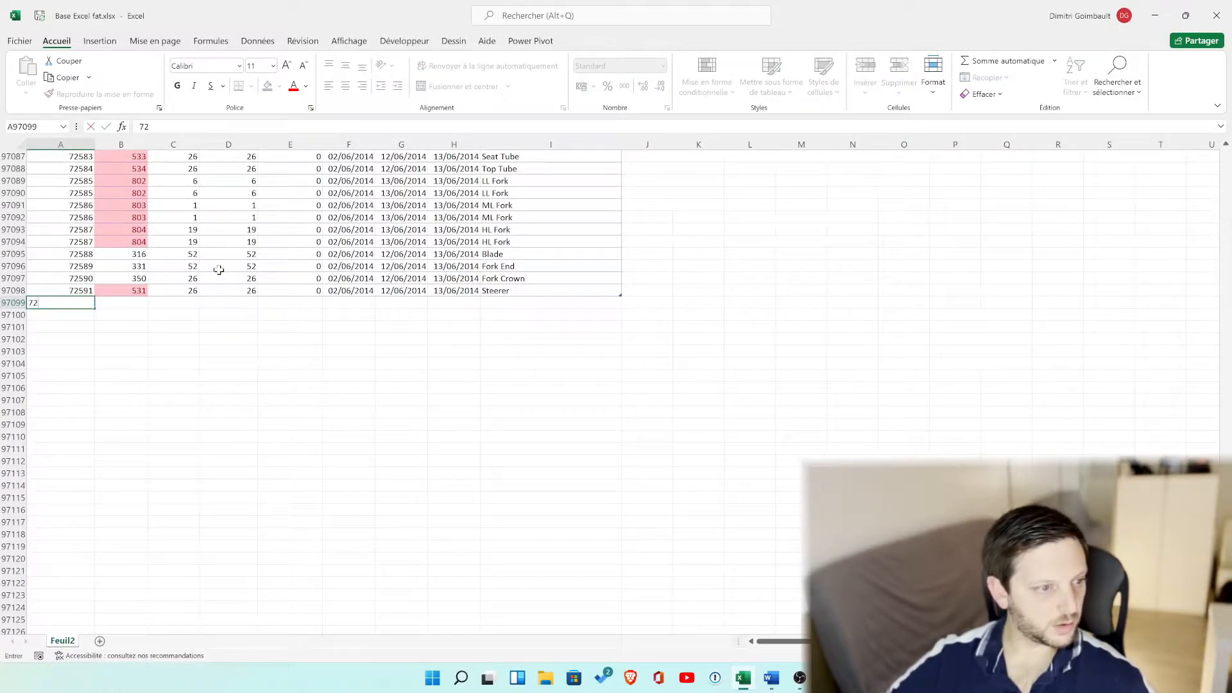
text(592)
key(Tab)
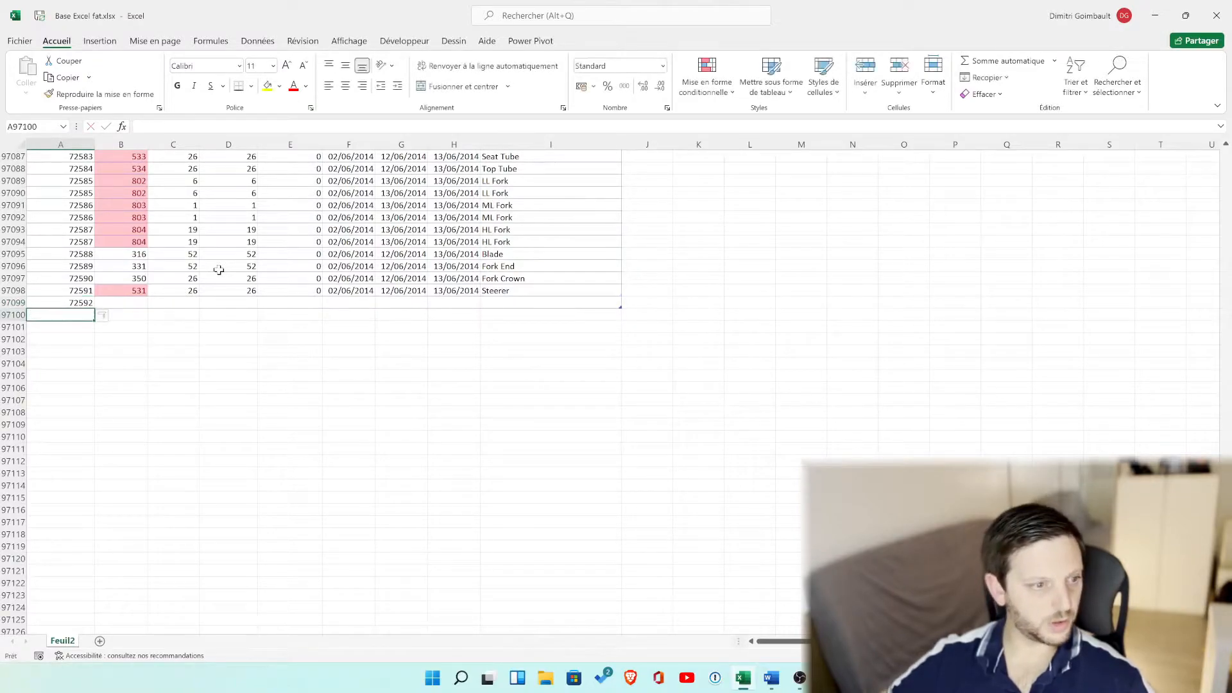
Step: Test the highlighting on the new row's Product ID with 400 and 500, ending with the value 400
text(400)
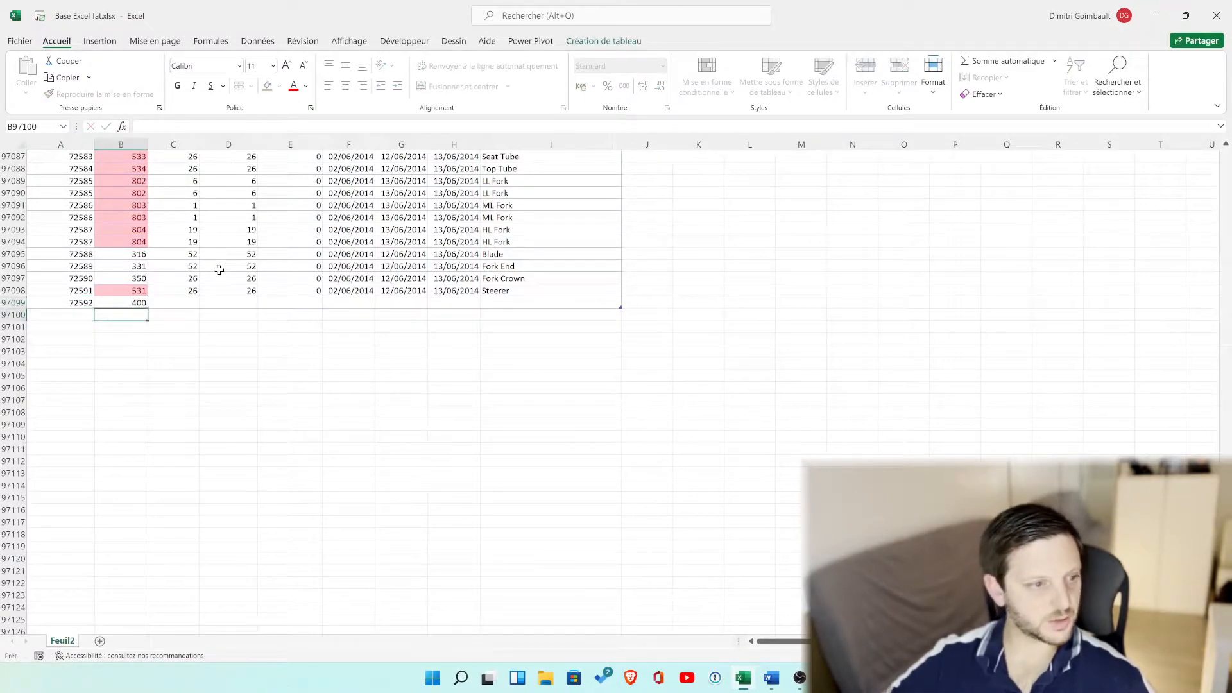
key(Return)
key(Up)
text(500)
key(Return)
key(Up)
text(400)
key(Return)
Step: Fill the new row's three quantity columns with 26, 26 and 0
key(Up)
key(Right)
text(26)
key(Tab)
text(26)
key(Tab)
text(0)
key(Return)
Step: Copy the StartDate through Product Name cells of row 97098 into the new row 97099
drag(329, 290, 487, 292)
key(ctrl+q)
click(368, 296)
drag(367, 293, 564, 293)
key(ctrl+c)
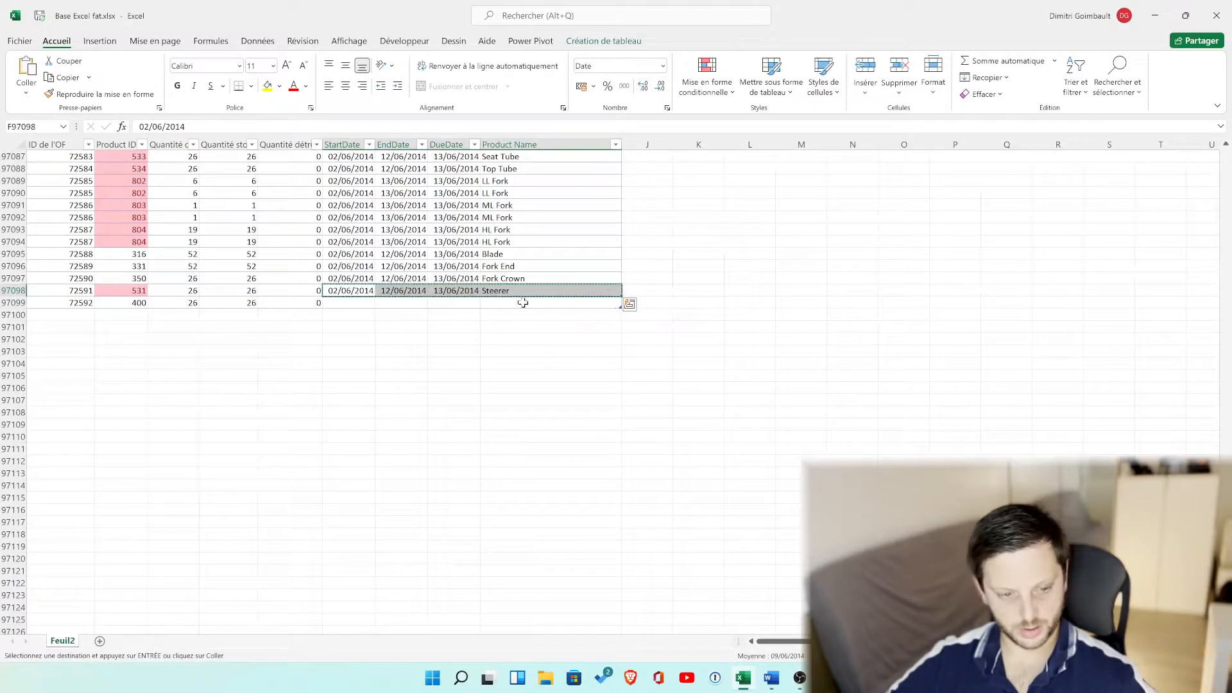
click(366, 304)
key(ctrl+v)
key(Escape)
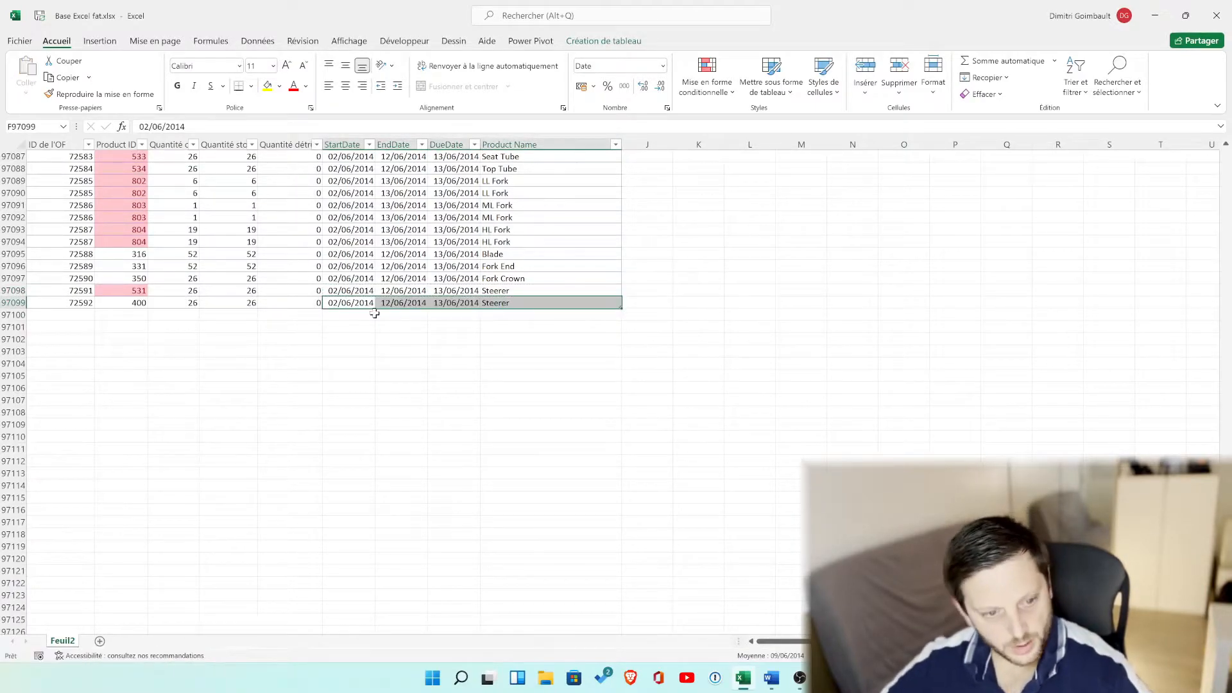
Step: Select all values of the second quantity column, from cell D2 down to the table's last record
scroll(388, 279, up, 20)
click(110, 313)
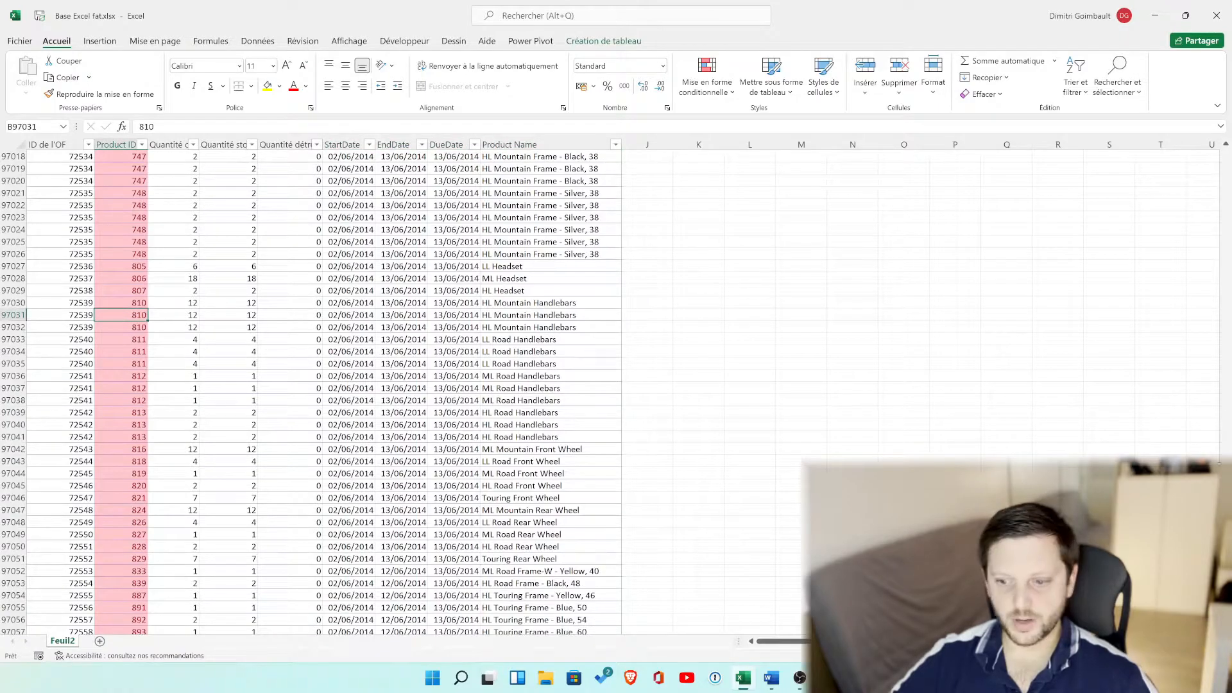
click(159, 252)
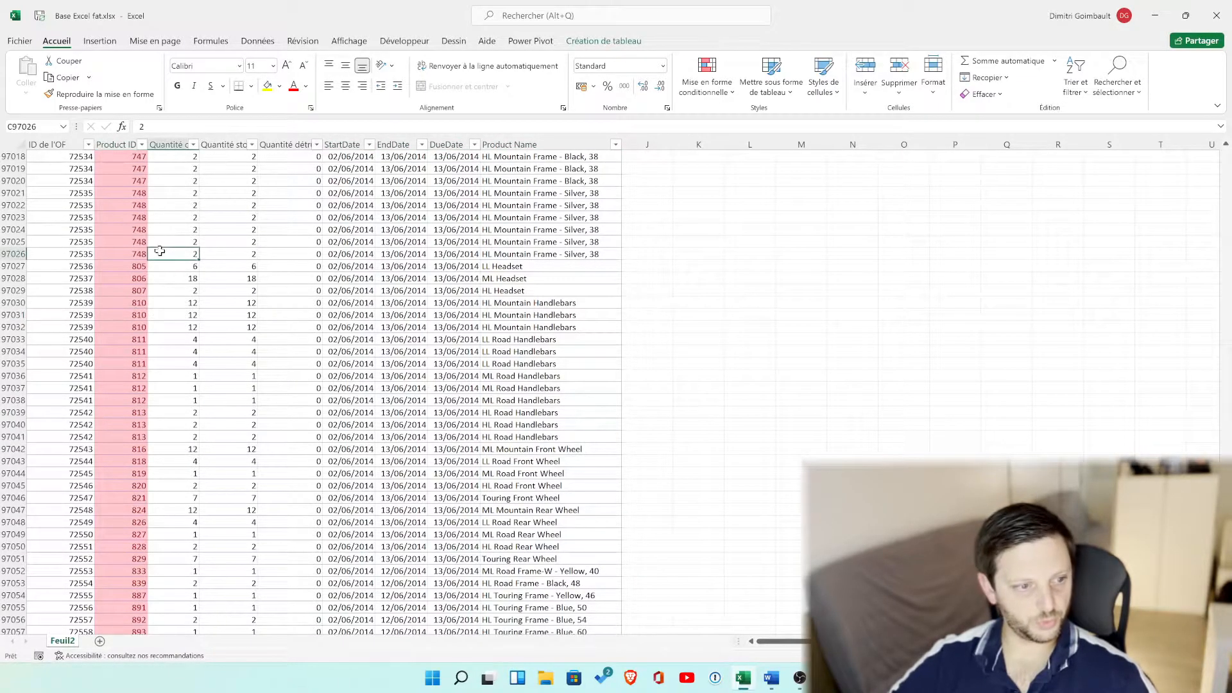
key(ctrl+Up)
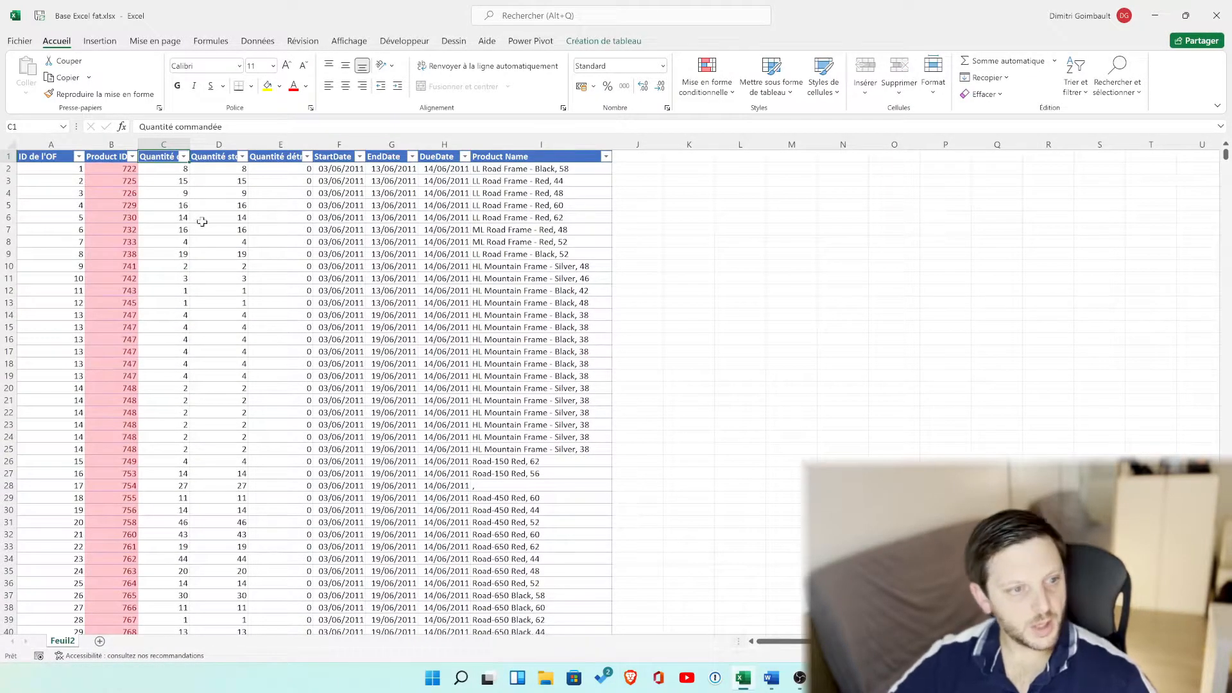
click(214, 168)
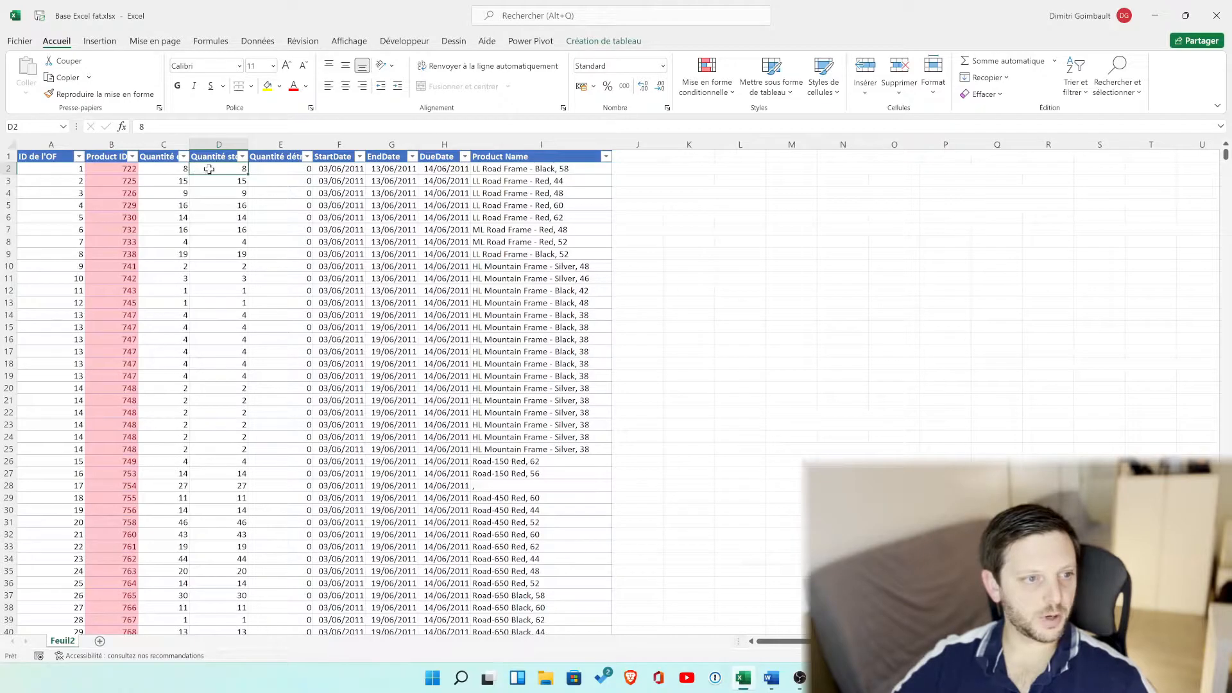
scroll(217, 502, down, 5)
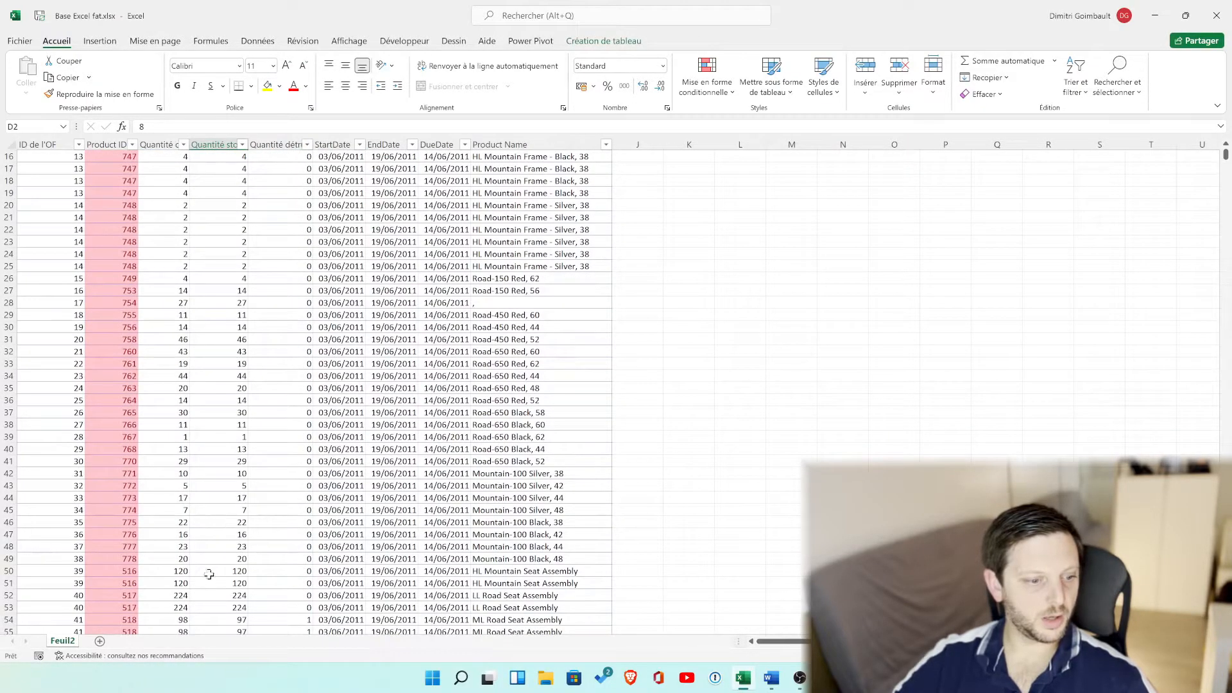
scroll(229, 570, up, 5)
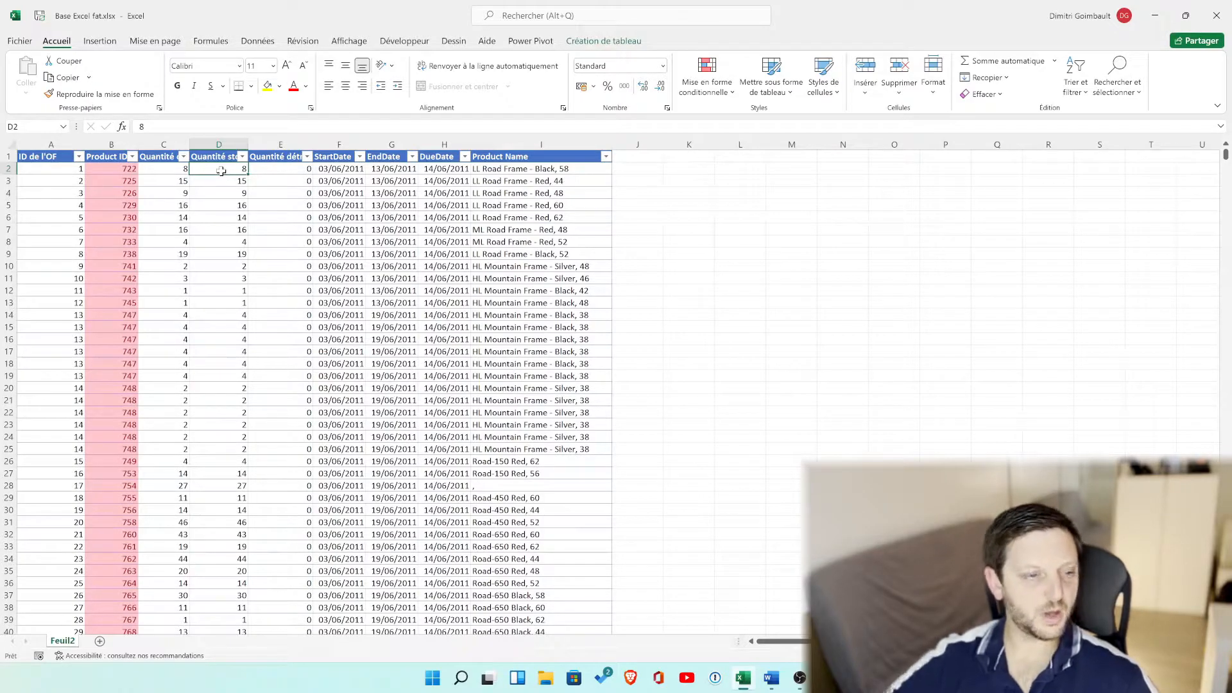
key(ctrl+shift+Down)
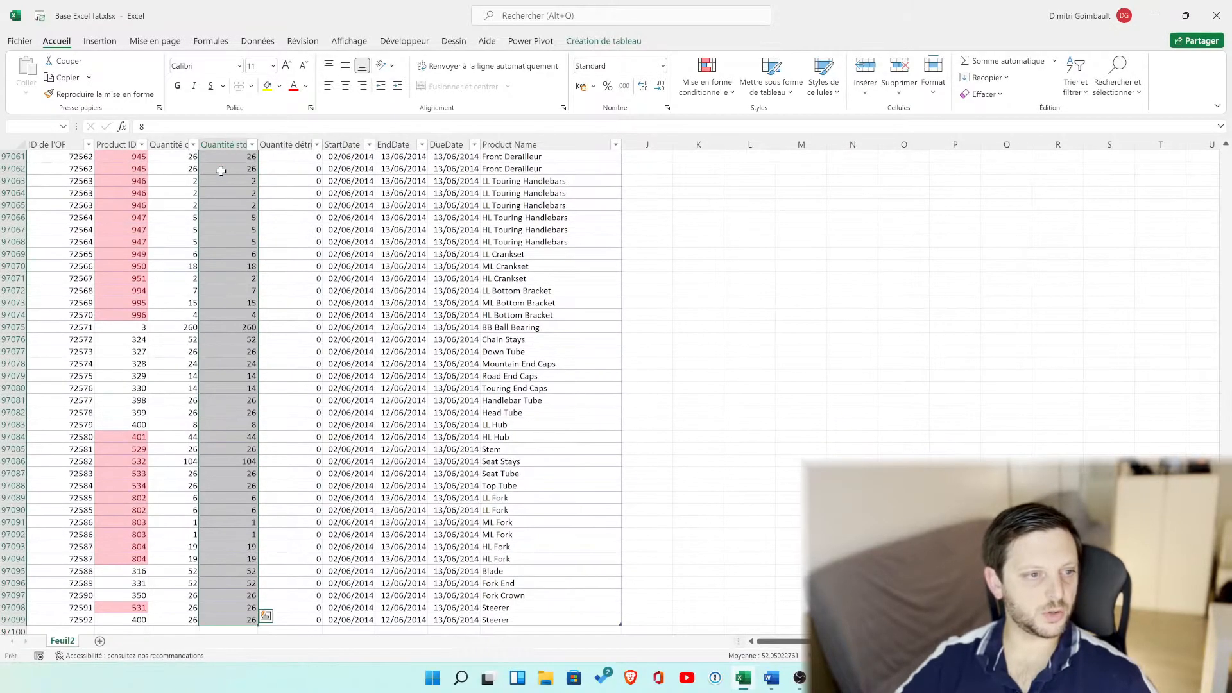
Step: Apply a custom data bar rule to the selected quantities, with both minimum and maximum types set to Nombre and the minimum value at 0
click(706, 75)
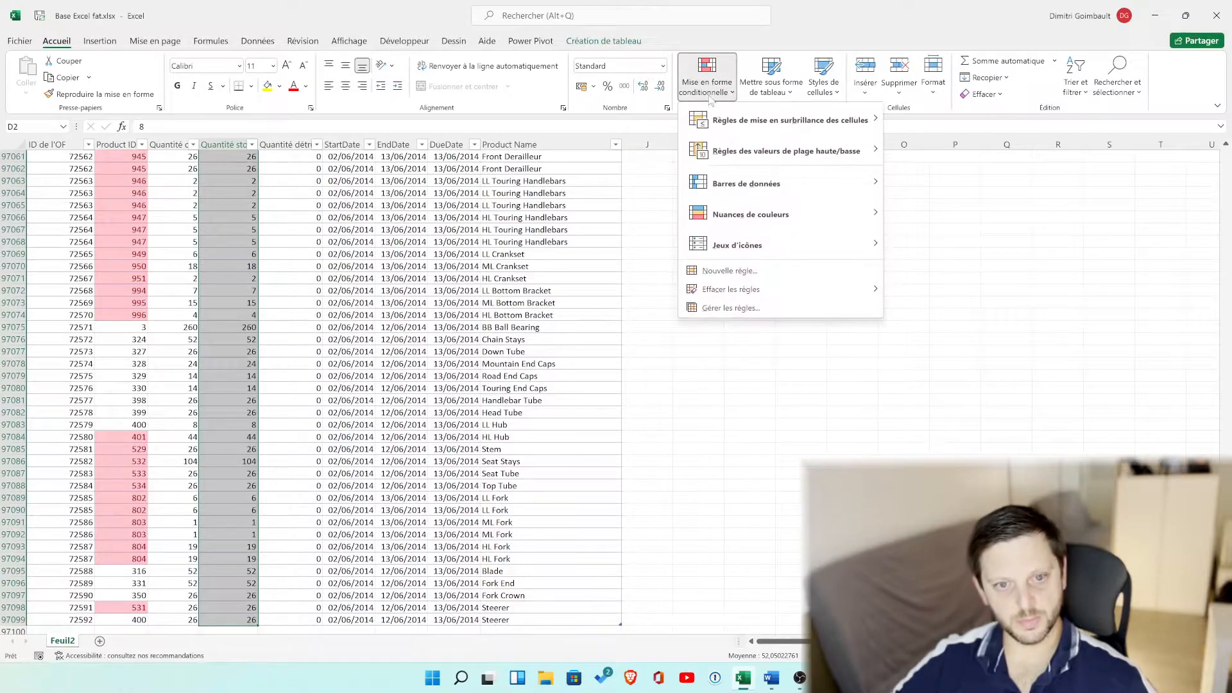
mouse_move(791, 193)
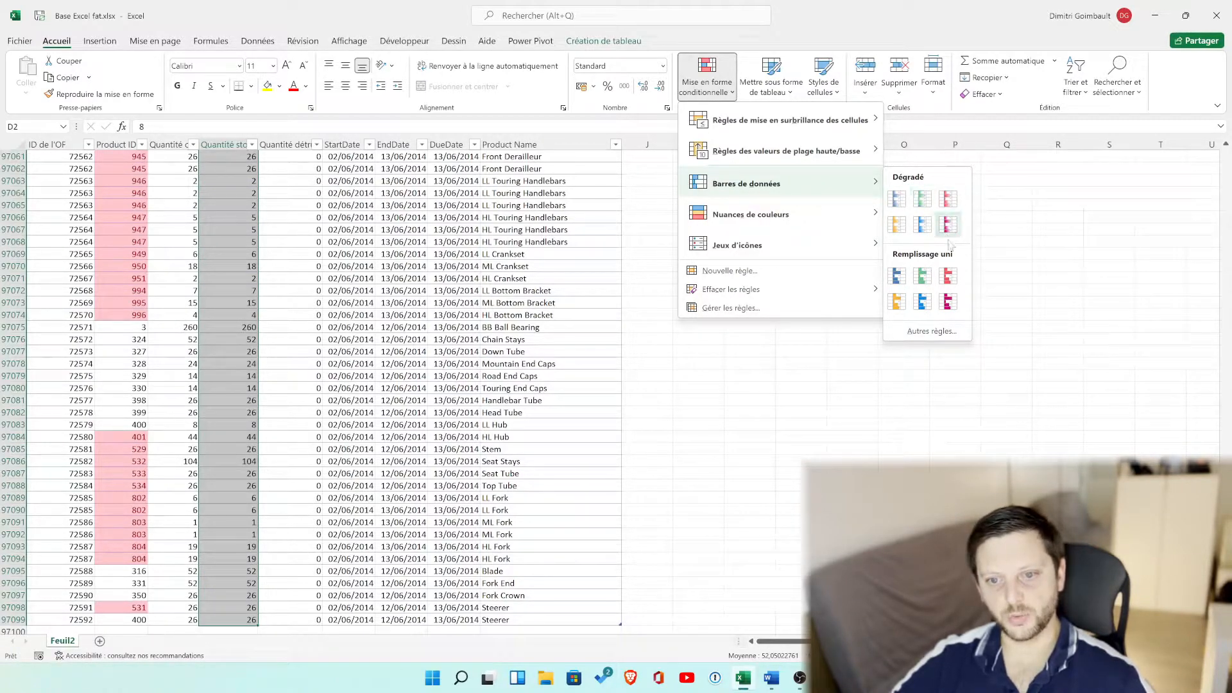
scroll(872, 186, up, 20)
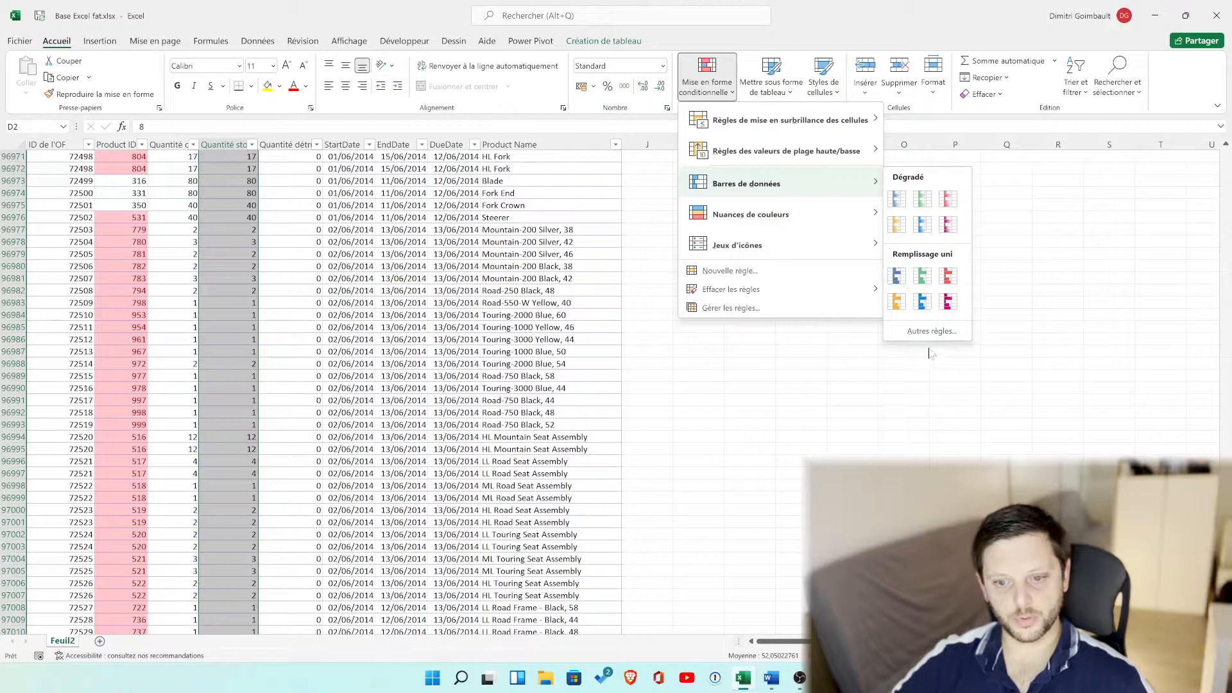
click(931, 331)
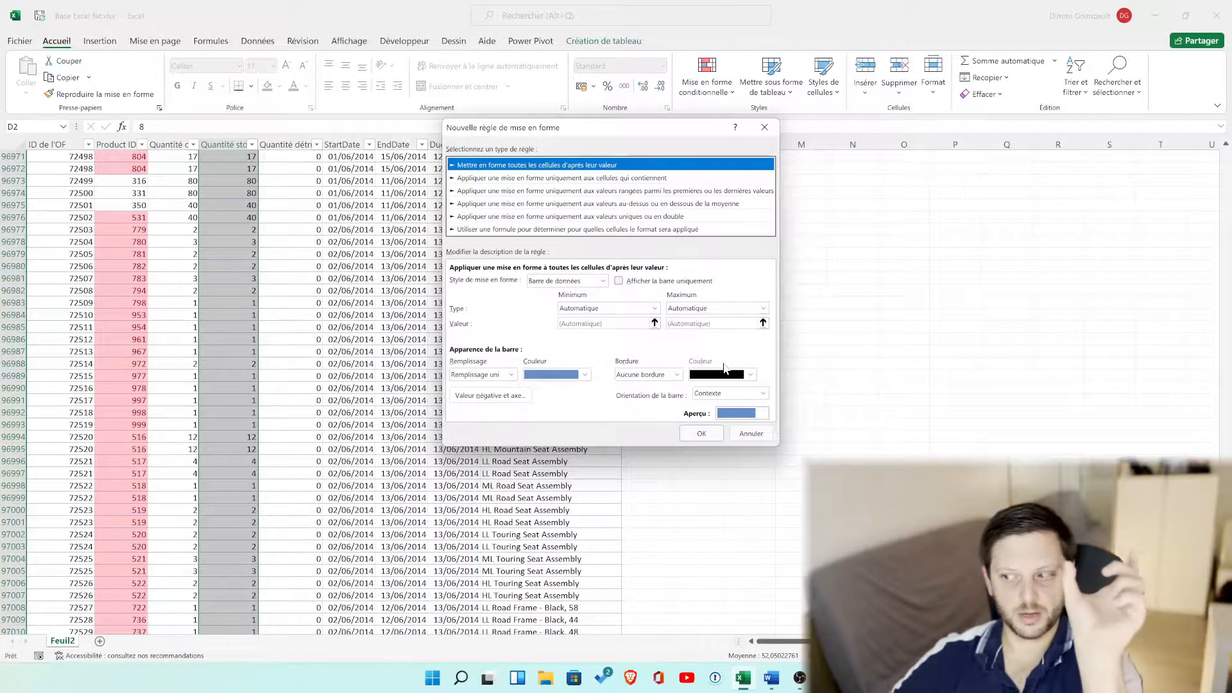
click(635, 313)
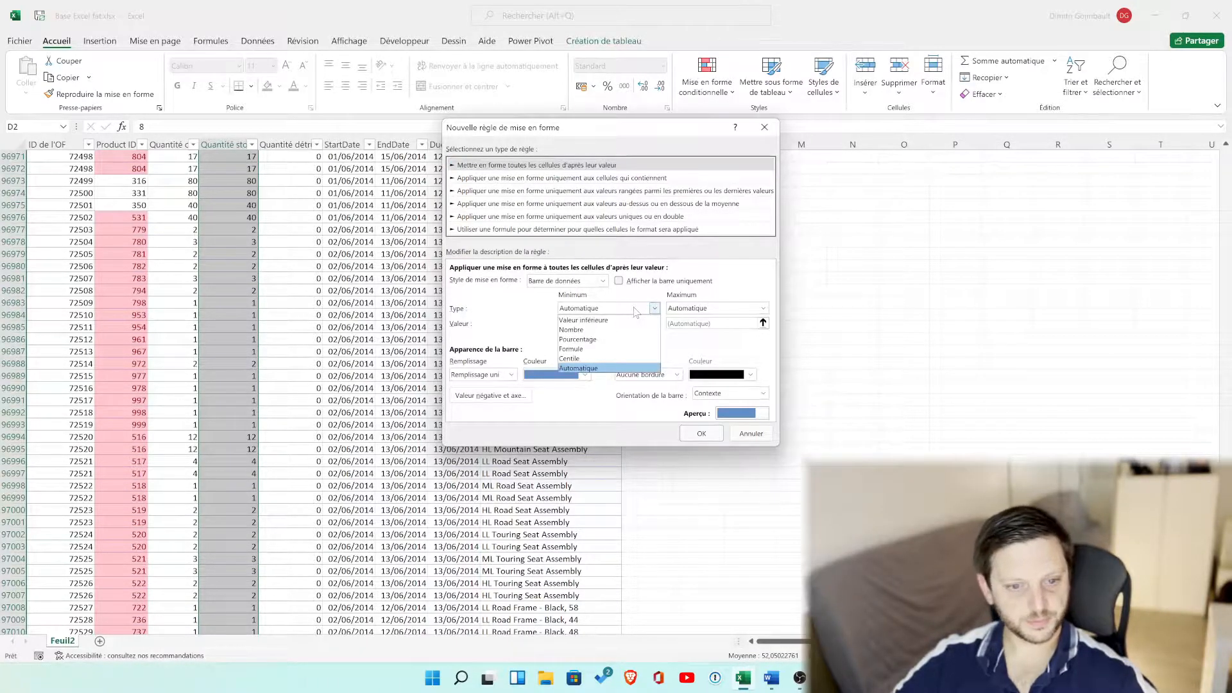
click(581, 332)
click(712, 308)
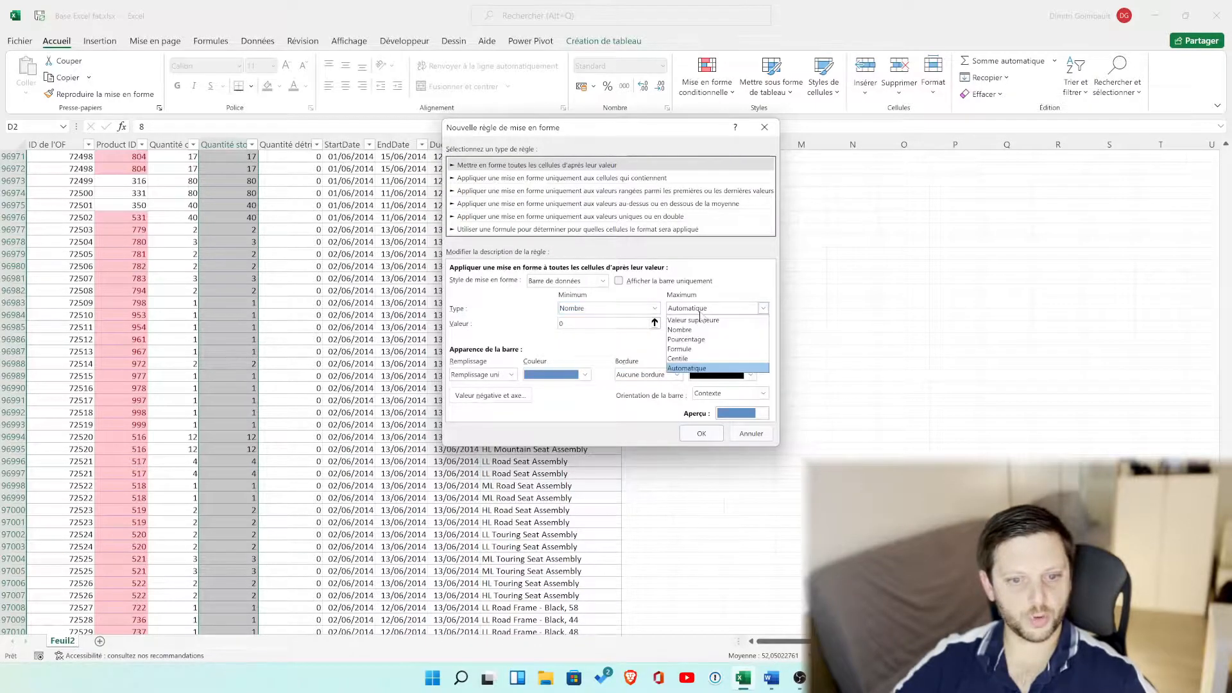
click(690, 332)
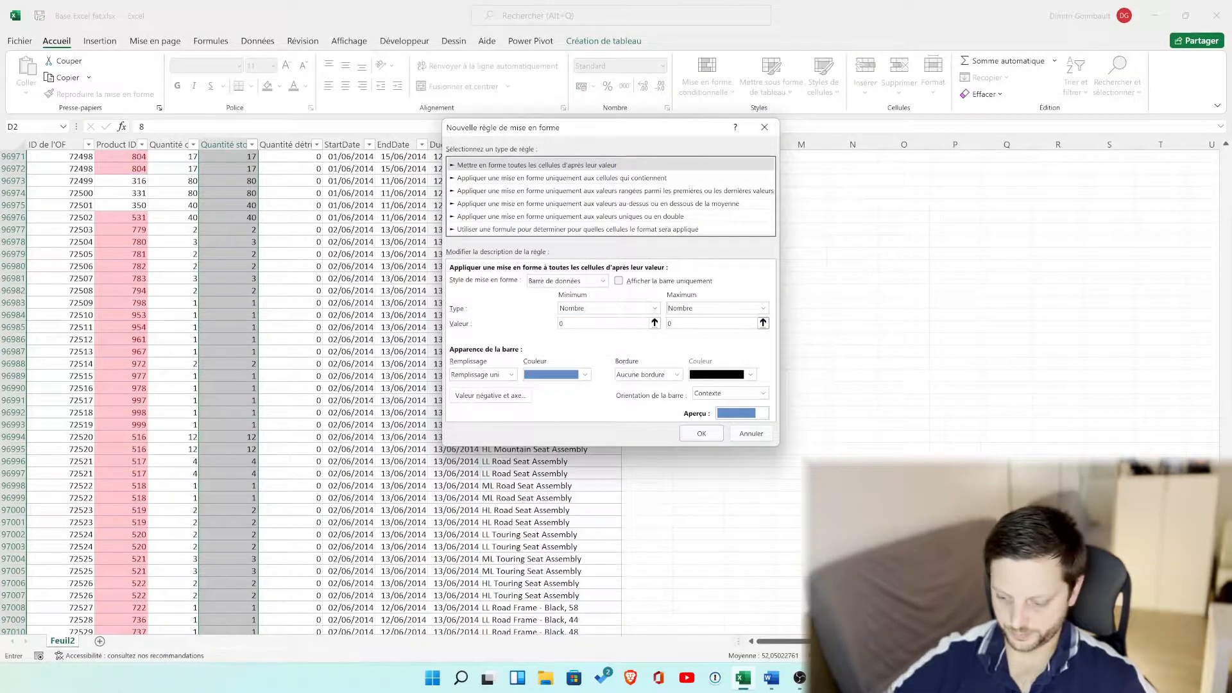
click(713, 433)
Step: Examine how the data bars' lengths compare with the quantities in column D, near the table's end and from its first rows
scroll(218, 239, up, 3)
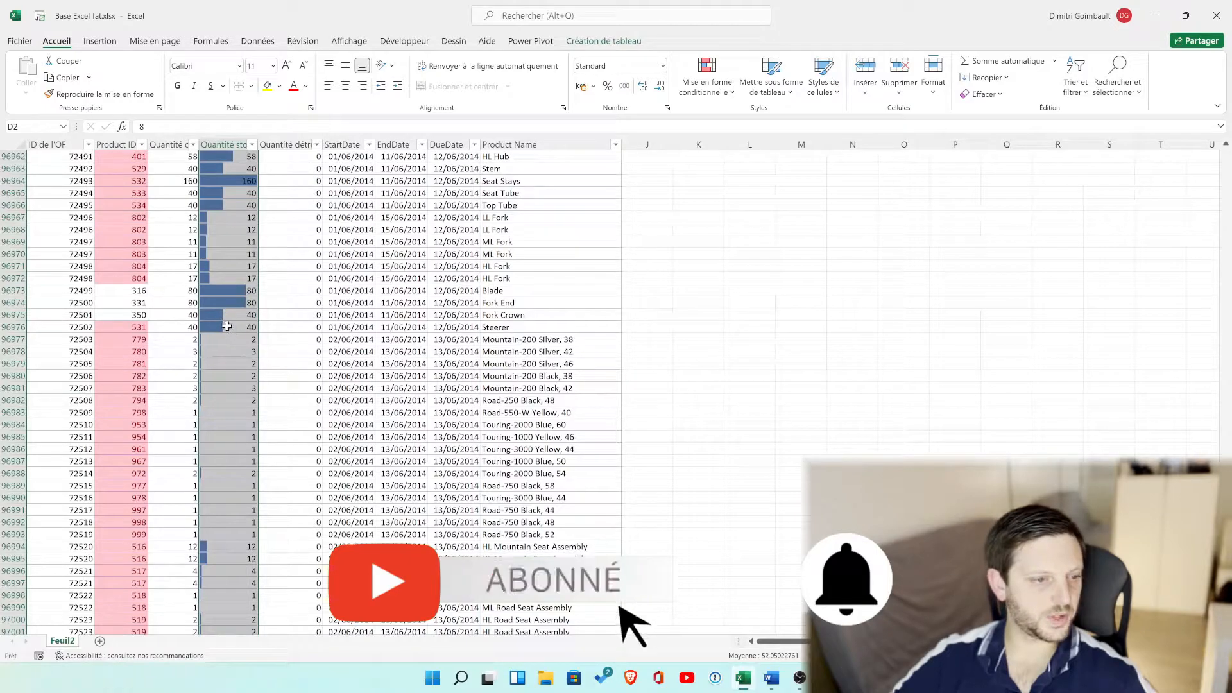
click(226, 303)
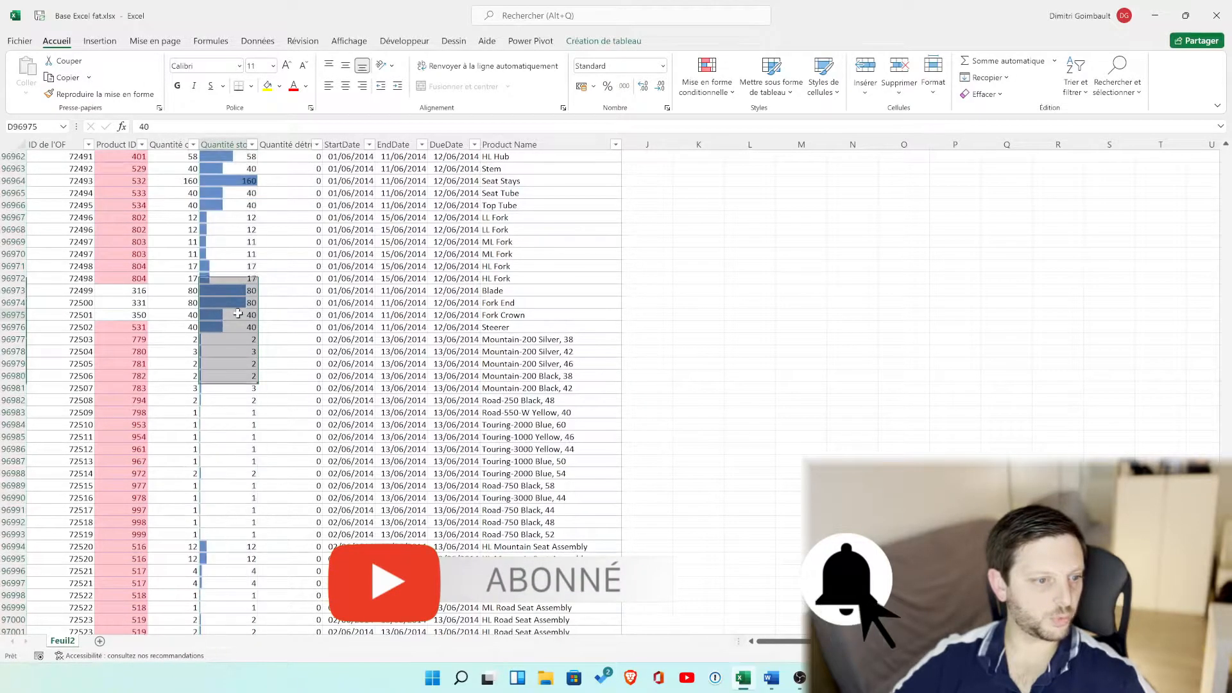
scroll(233, 224, up, 1)
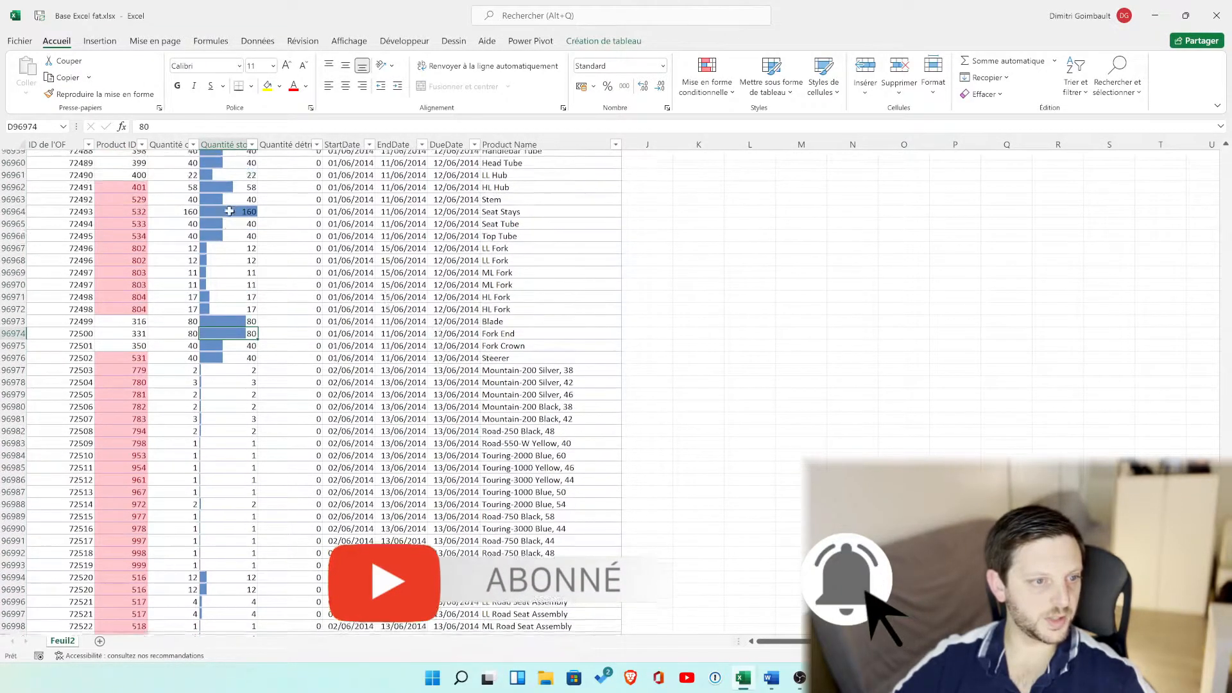
click(230, 218)
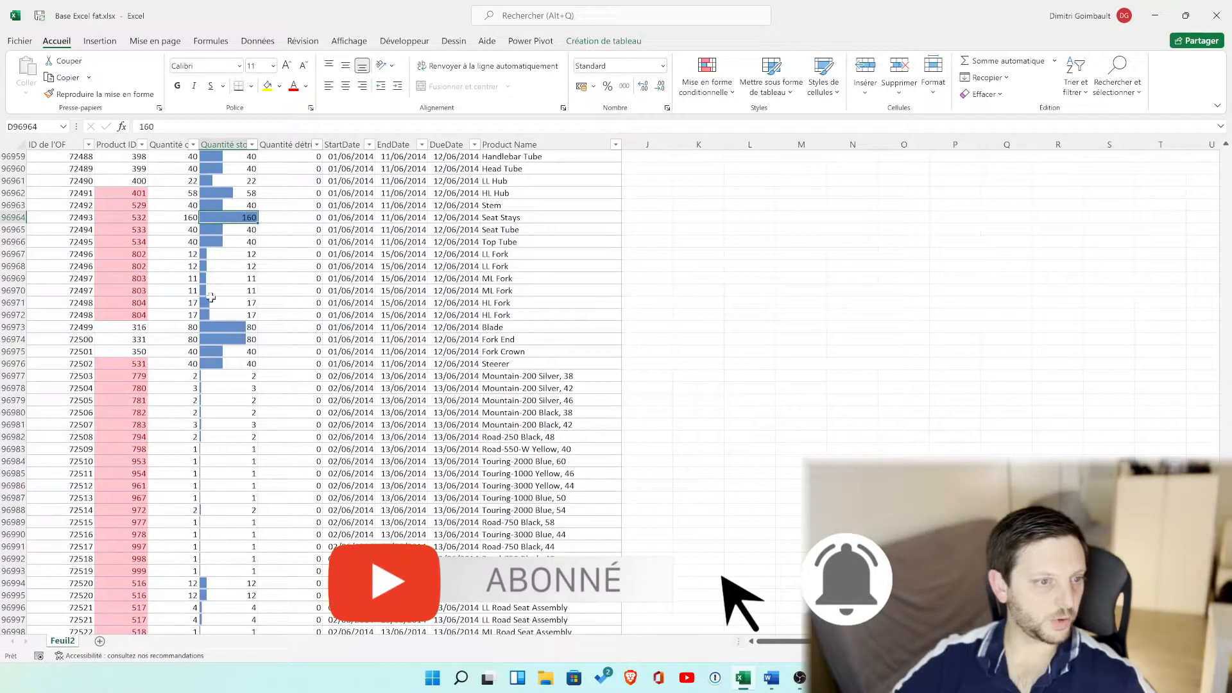
scroll(218, 506, up, 4)
scroll(221, 504, up, 20)
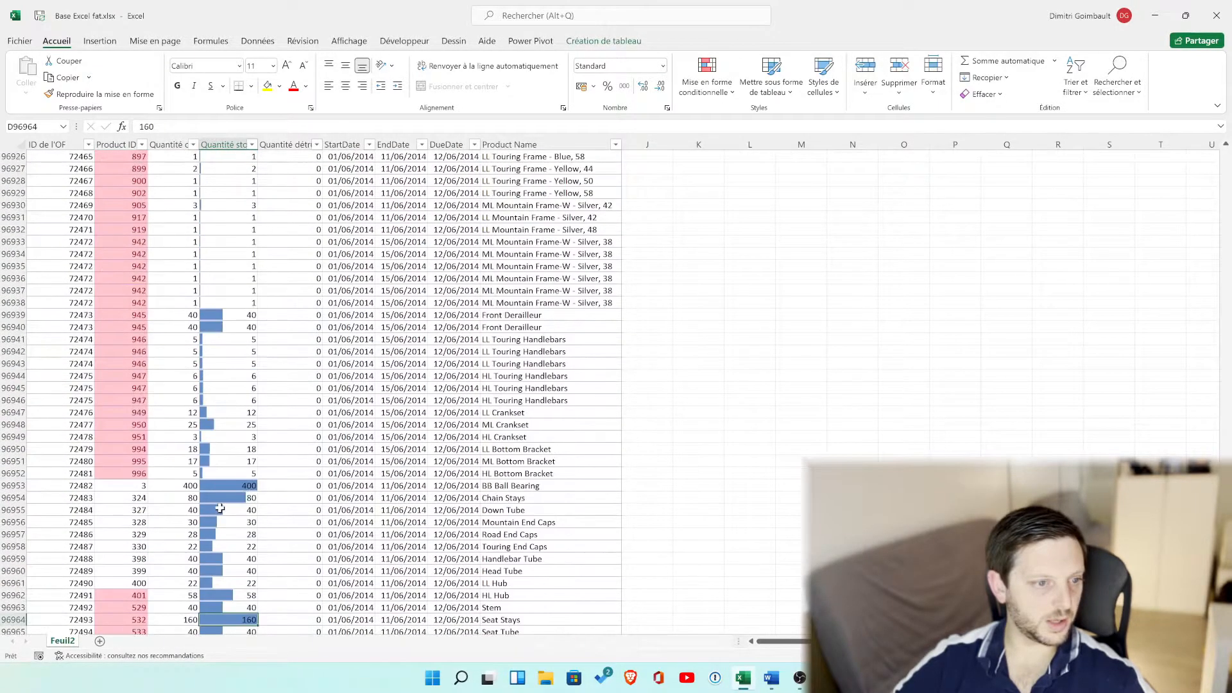
scroll(225, 492, up, 17)
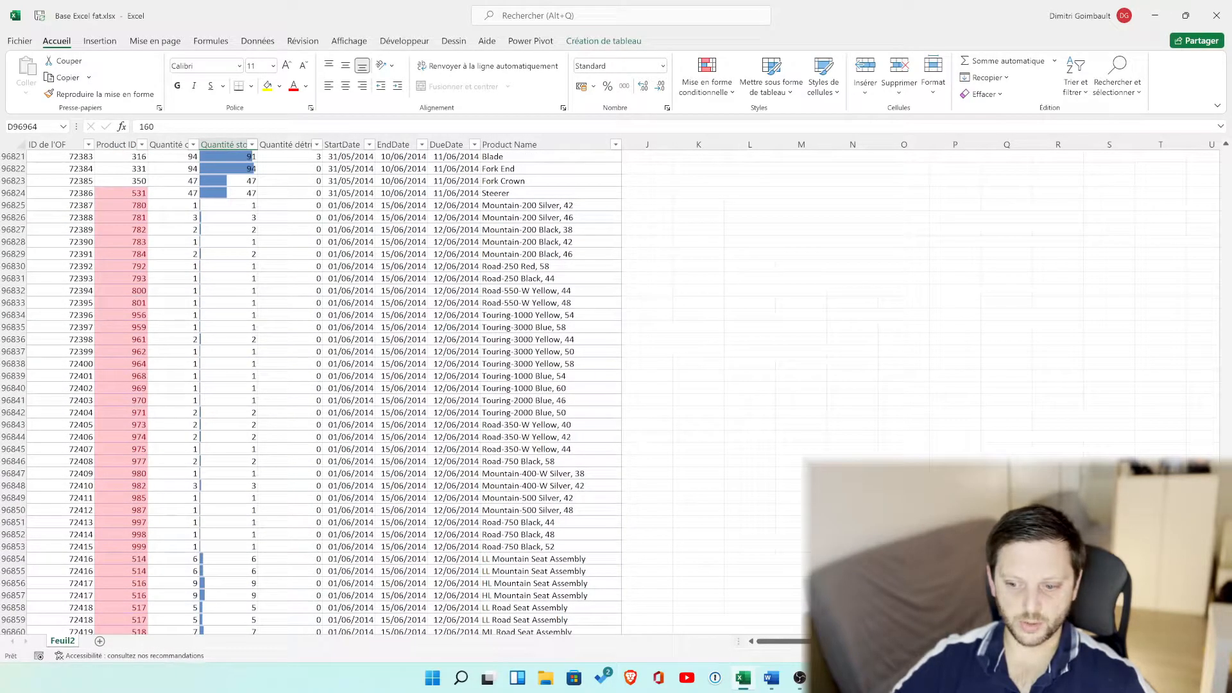
scroll(225, 493, up, 9)
drag(1225, 621, 1231, 99)
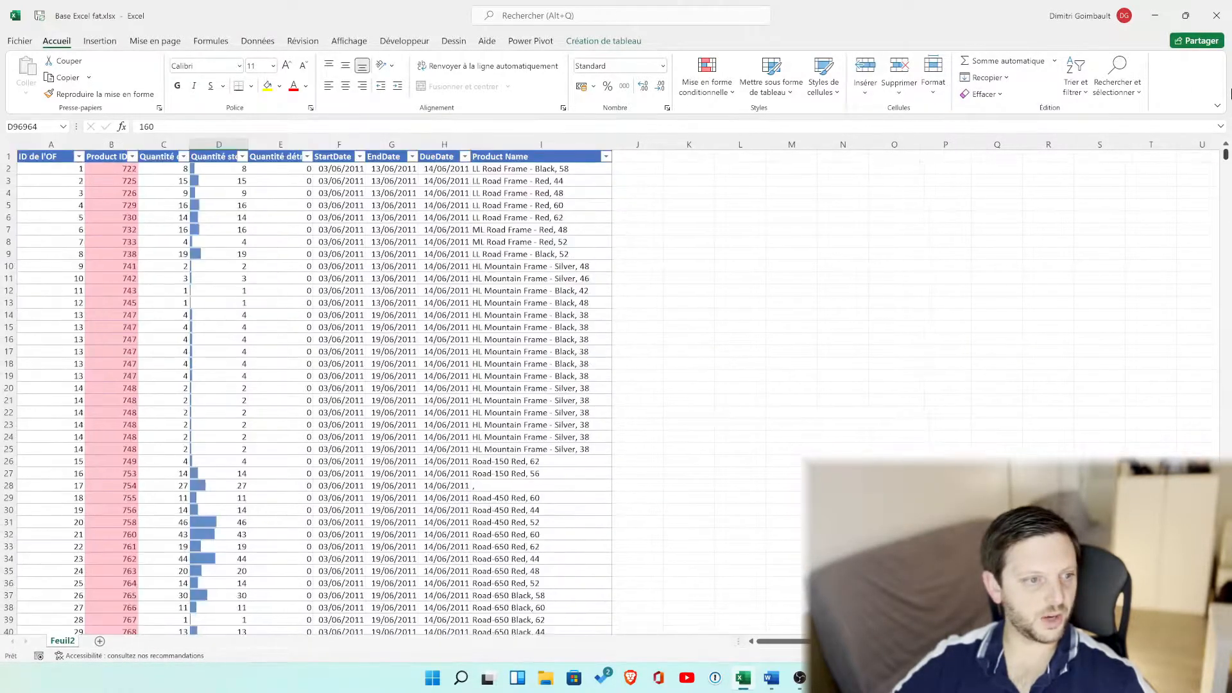
scroll(225, 563, down, 8)
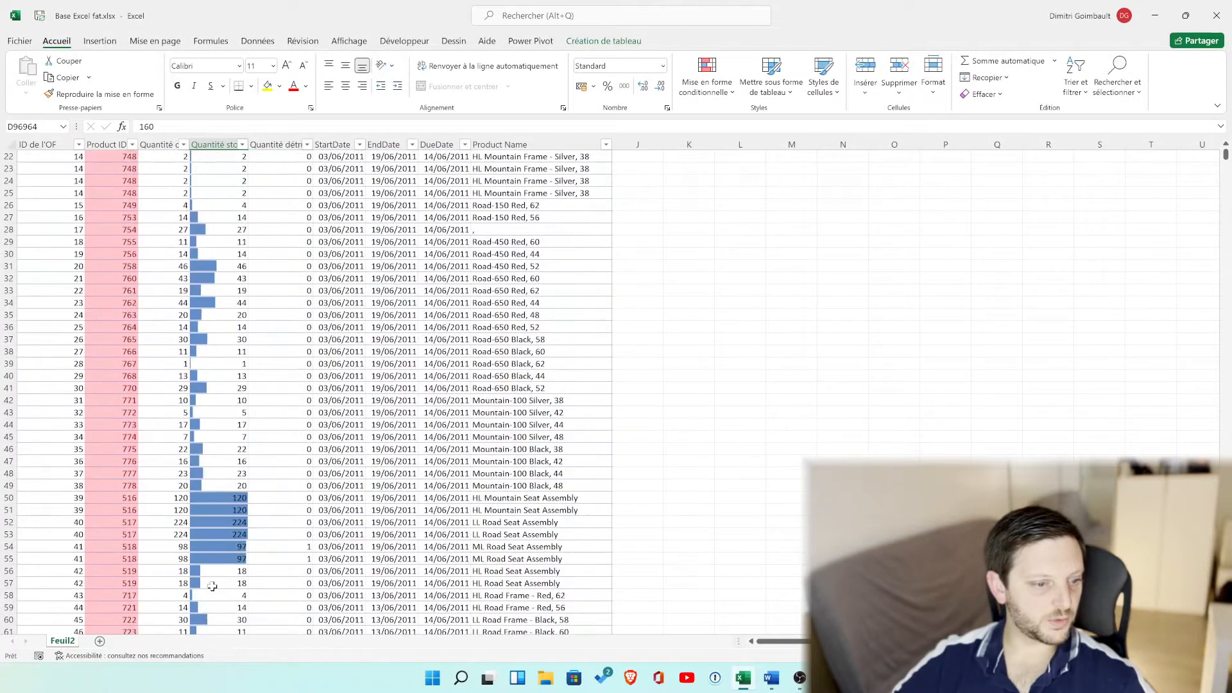
scroll(214, 494, up, 8)
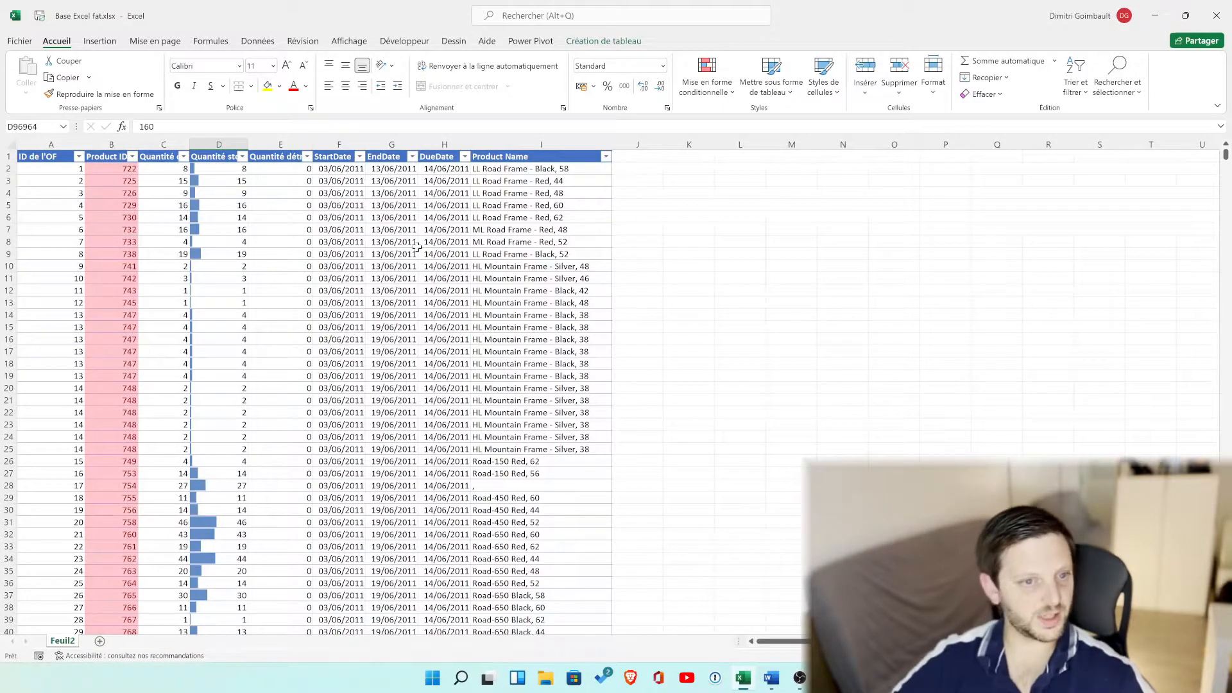
Step: Highlight all Product Name cells containing the text "Frame" using the format Remplissage vert avec texte vert foncé
click(552, 168)
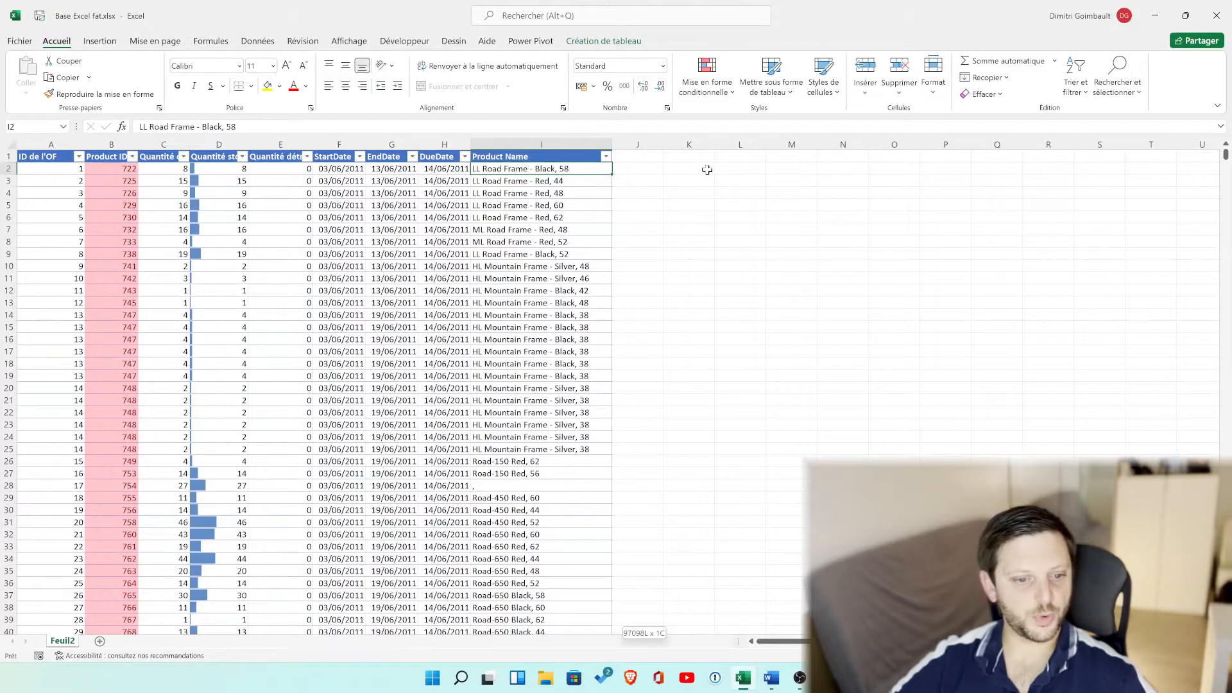
key(ctrl+shift+Down)
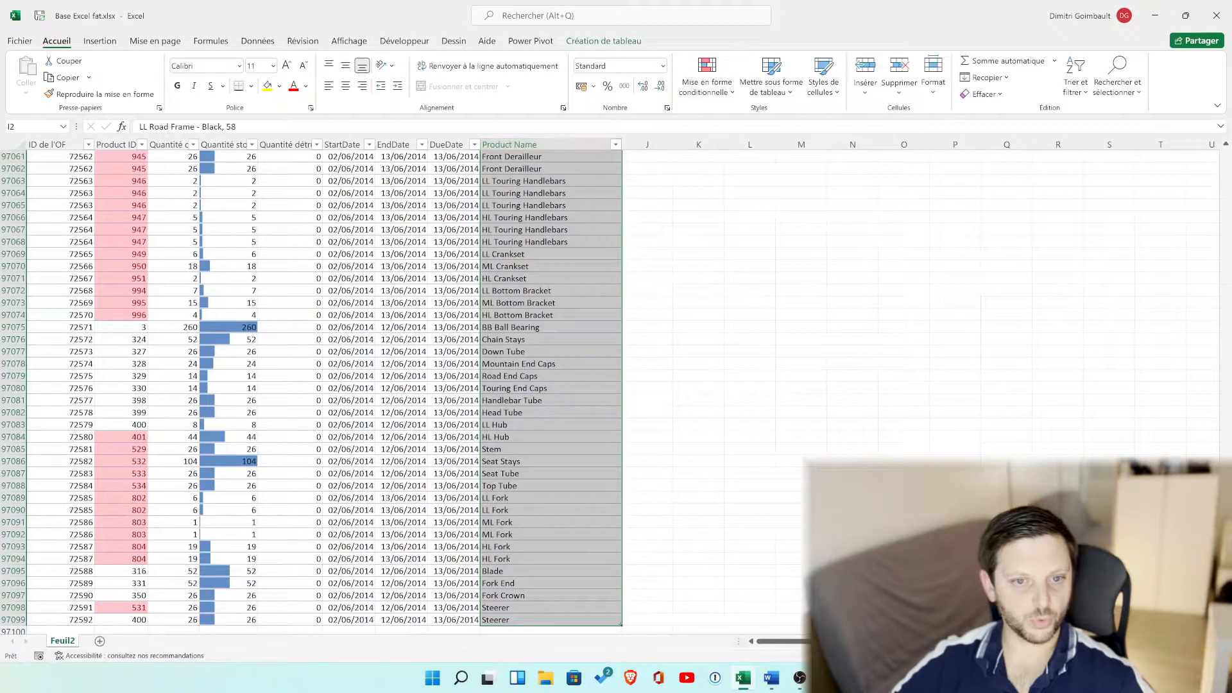
click(711, 99)
mouse_move(817, 123)
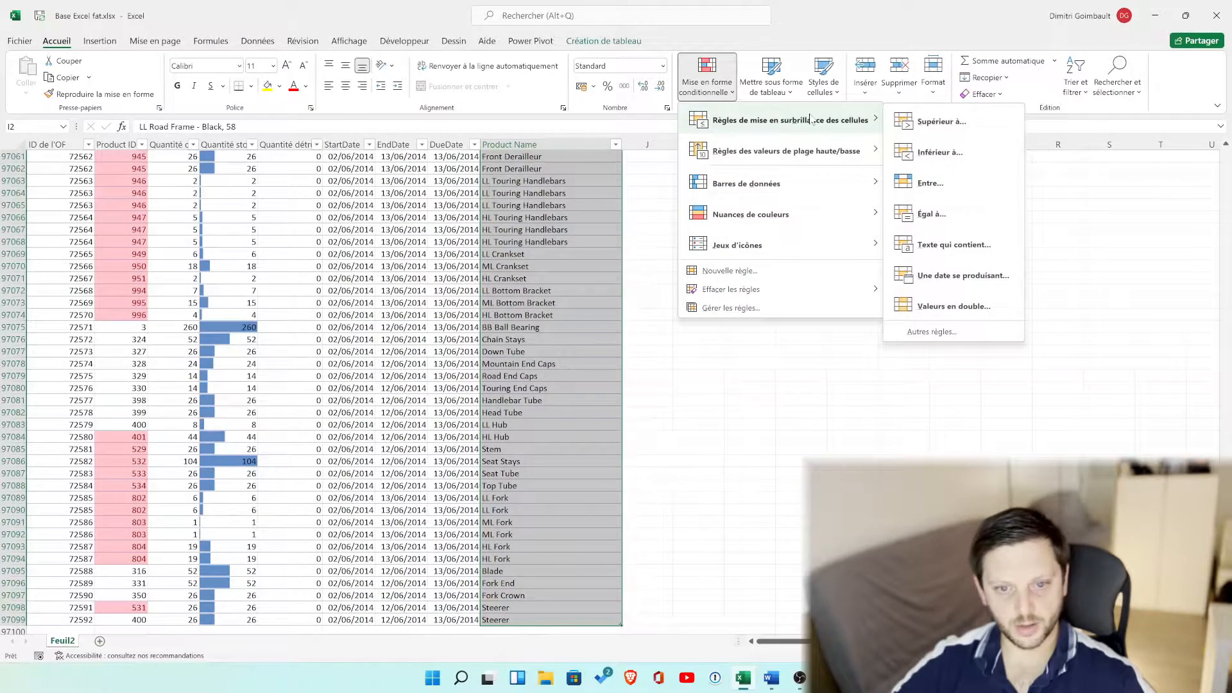
click(954, 245)
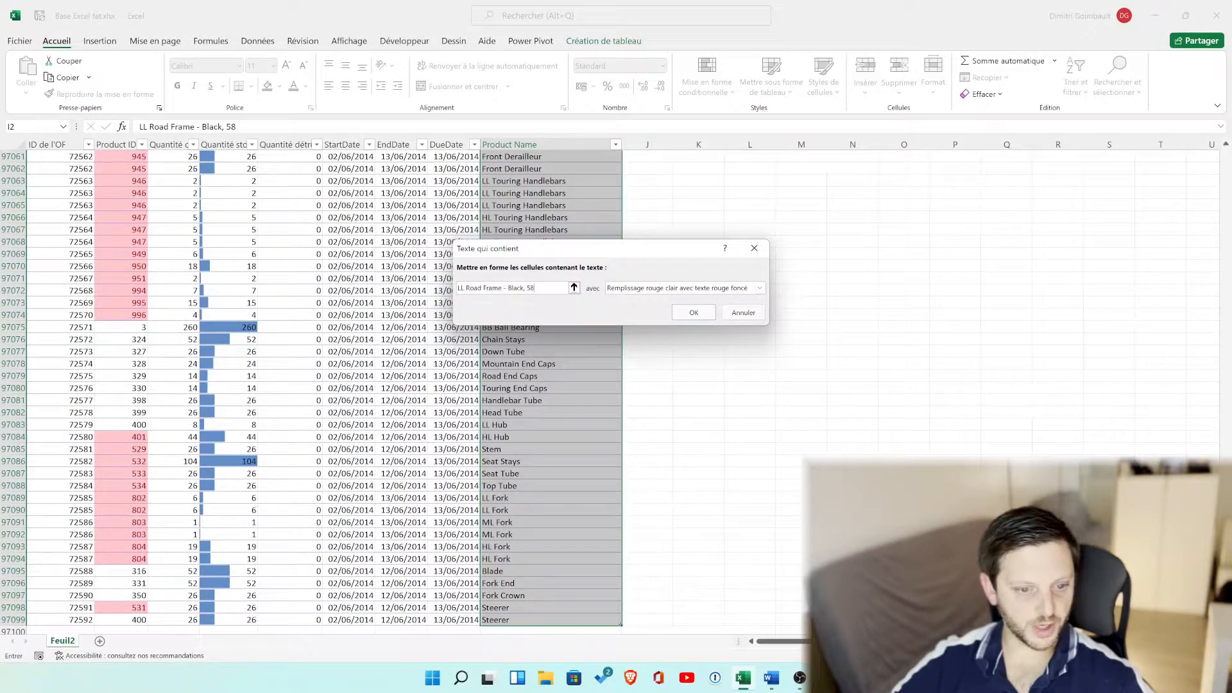
text(Frame)
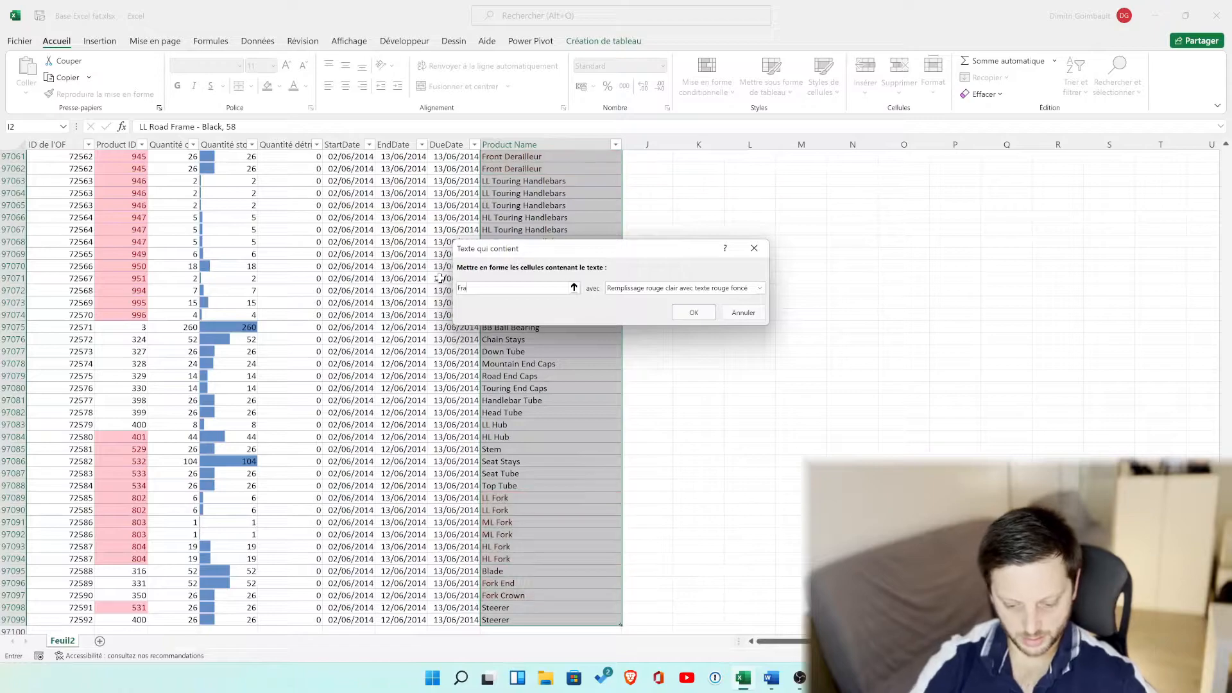
click(699, 290)
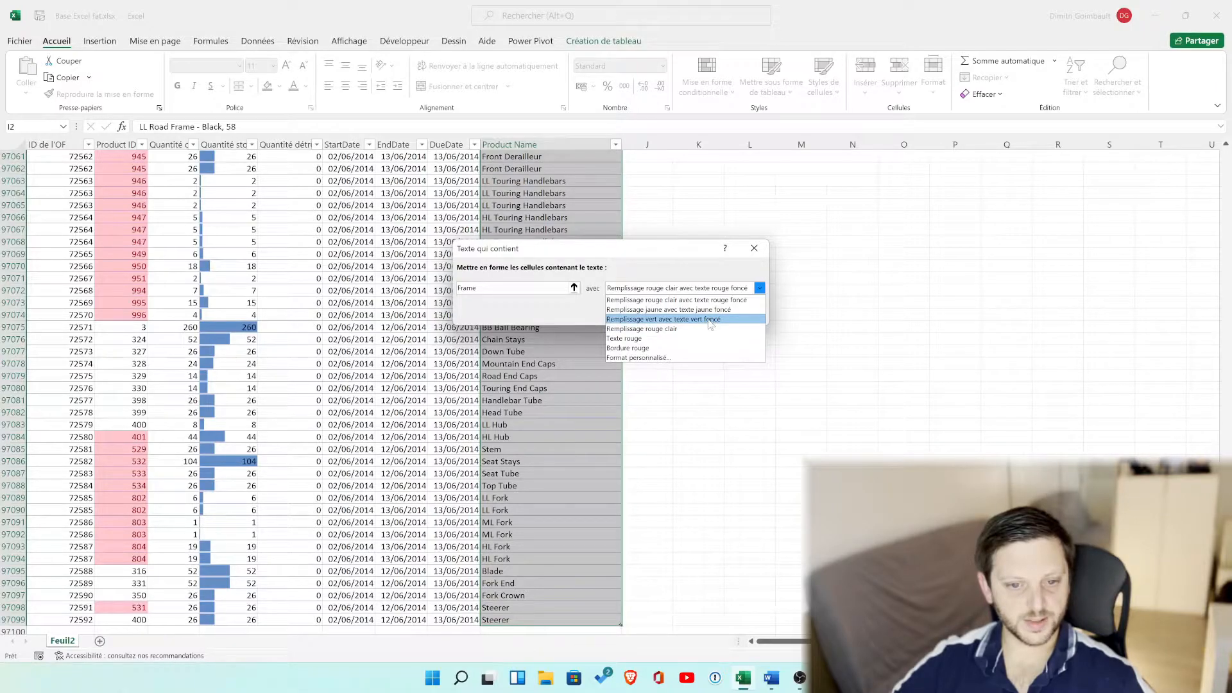
click(658, 318)
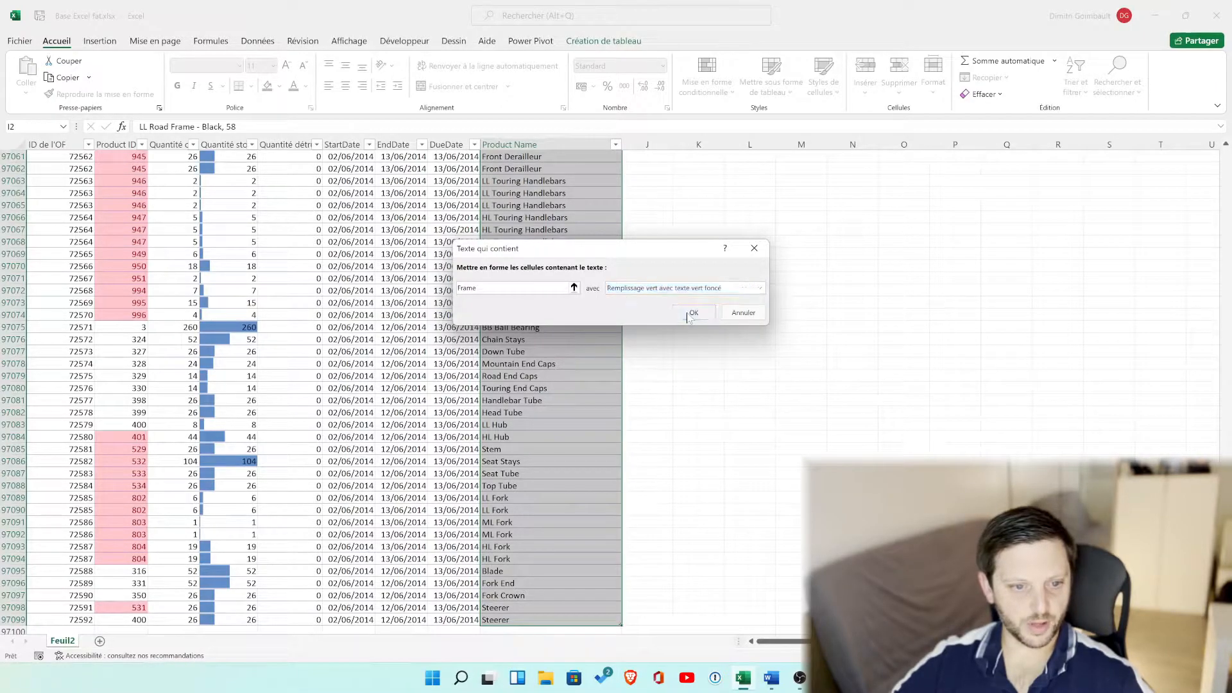
click(683, 317)
Step: Check which Product Name cells the text rule highlights, going upward from the table's last records
click(580, 372)
scroll(580, 372, up, 7)
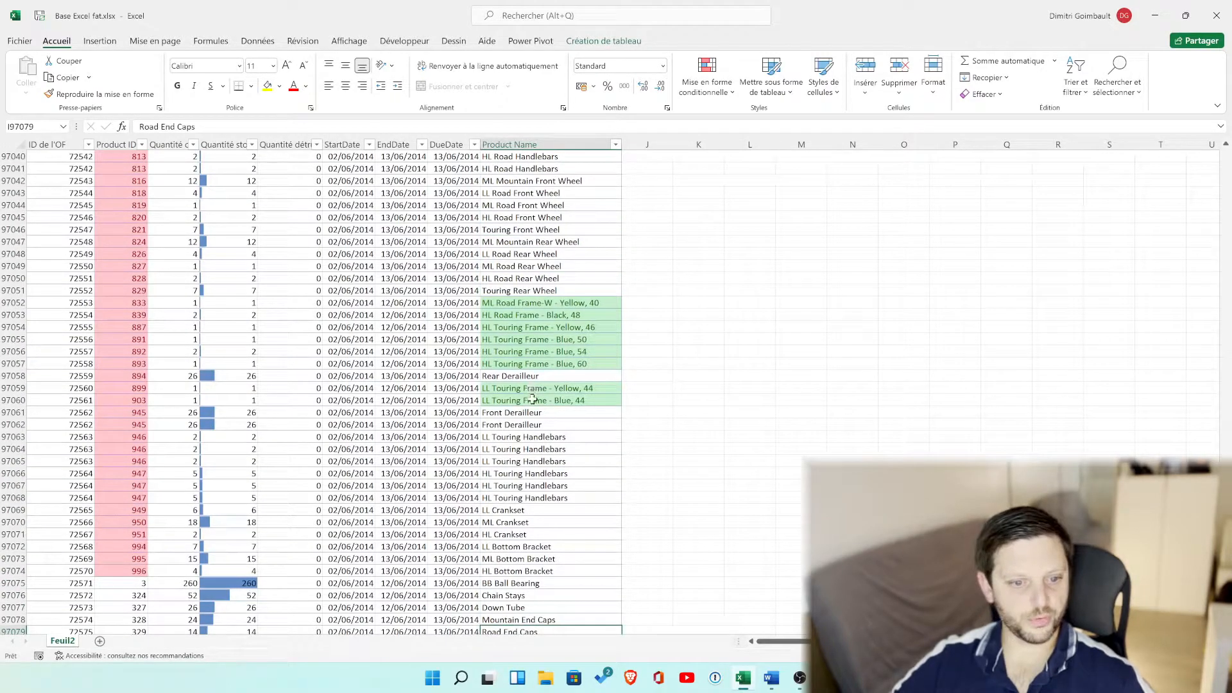
scroll(534, 312, up, 16)
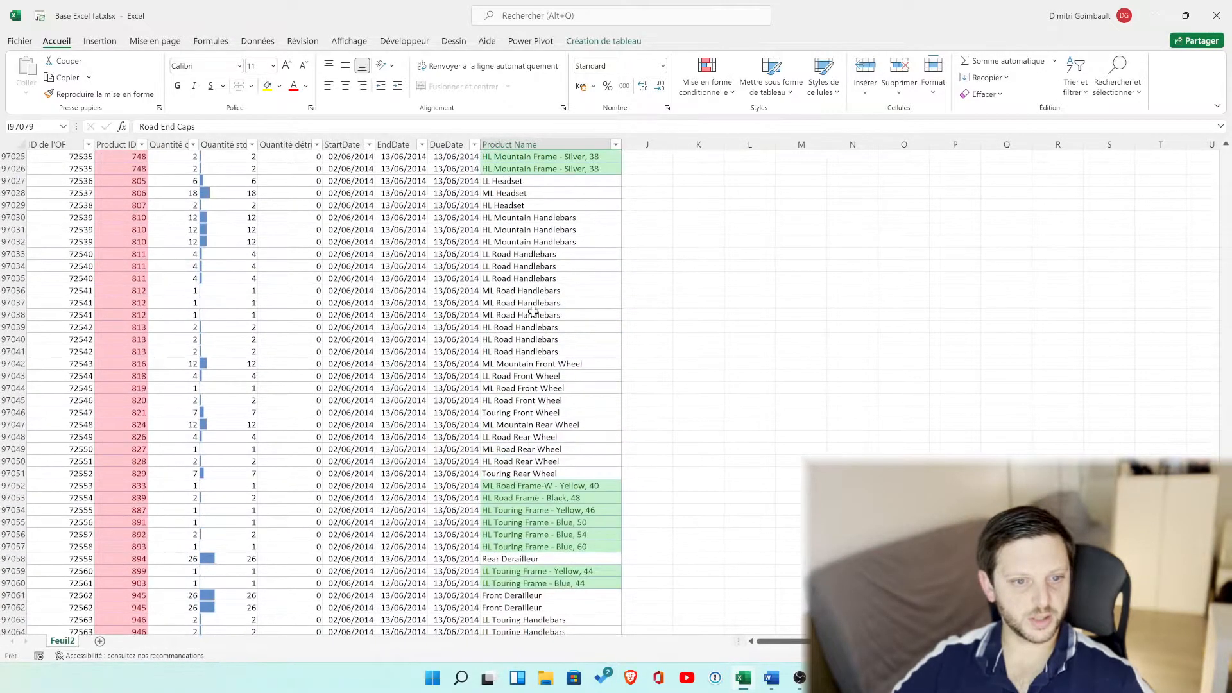
scroll(533, 312, up, 20)
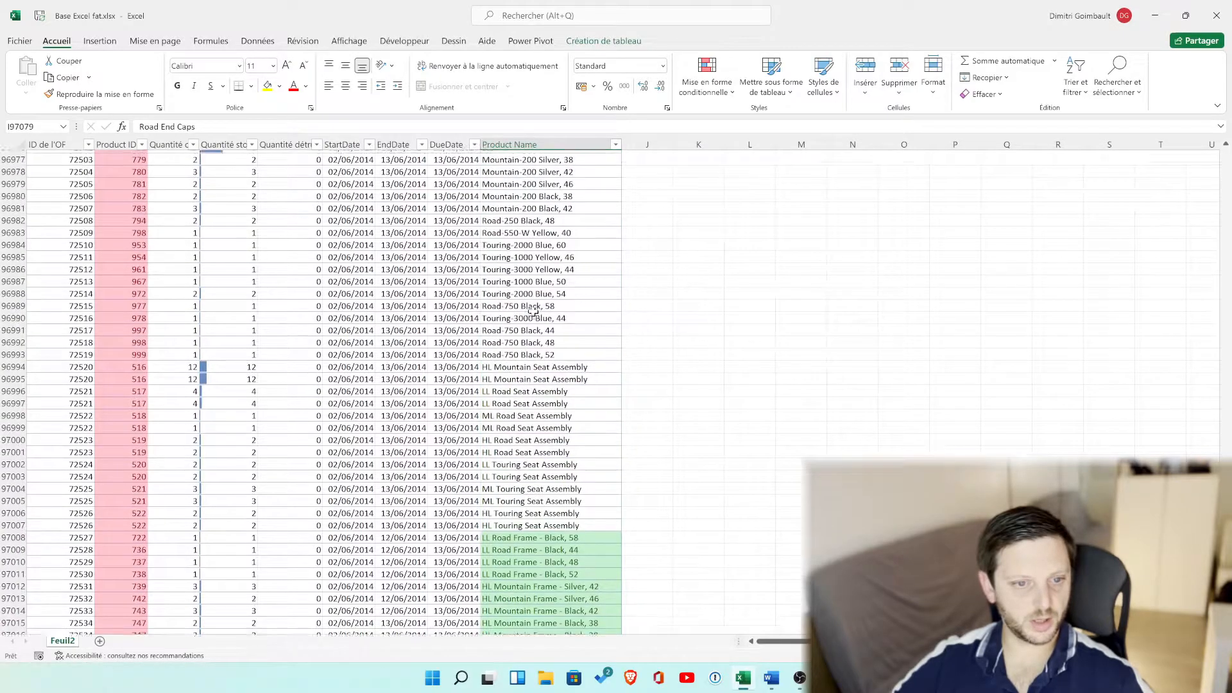
scroll(533, 312, up, 12)
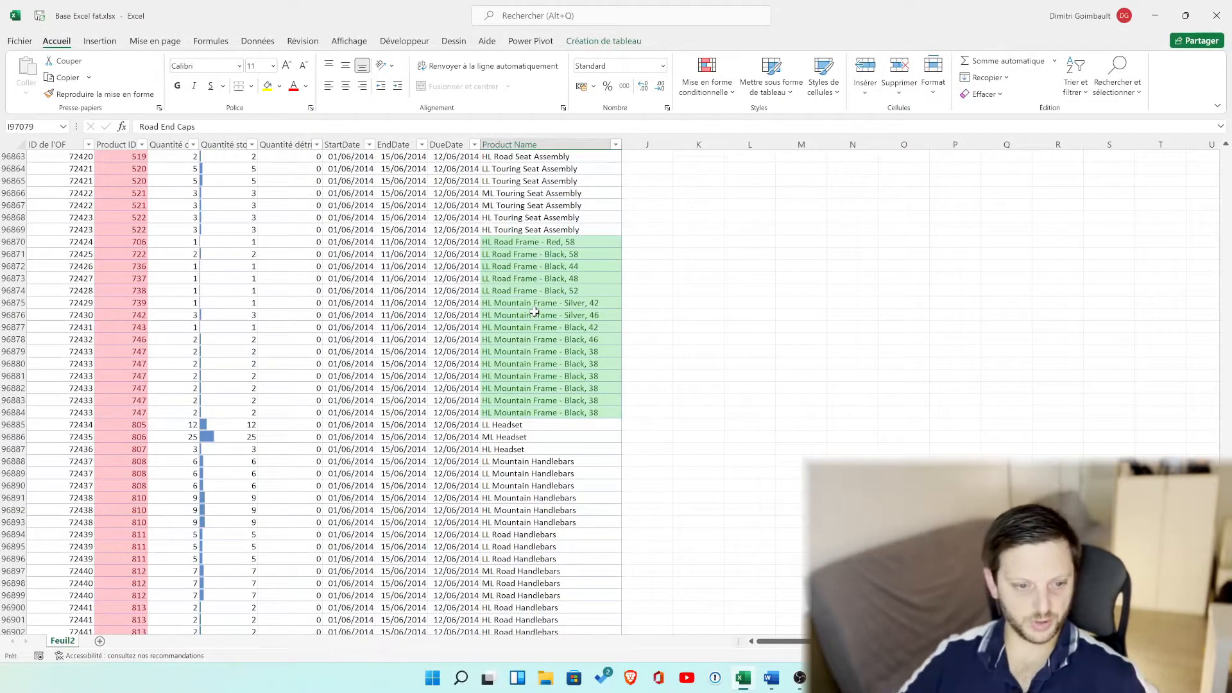
click(536, 301)
scroll(549, 303, up, 6)
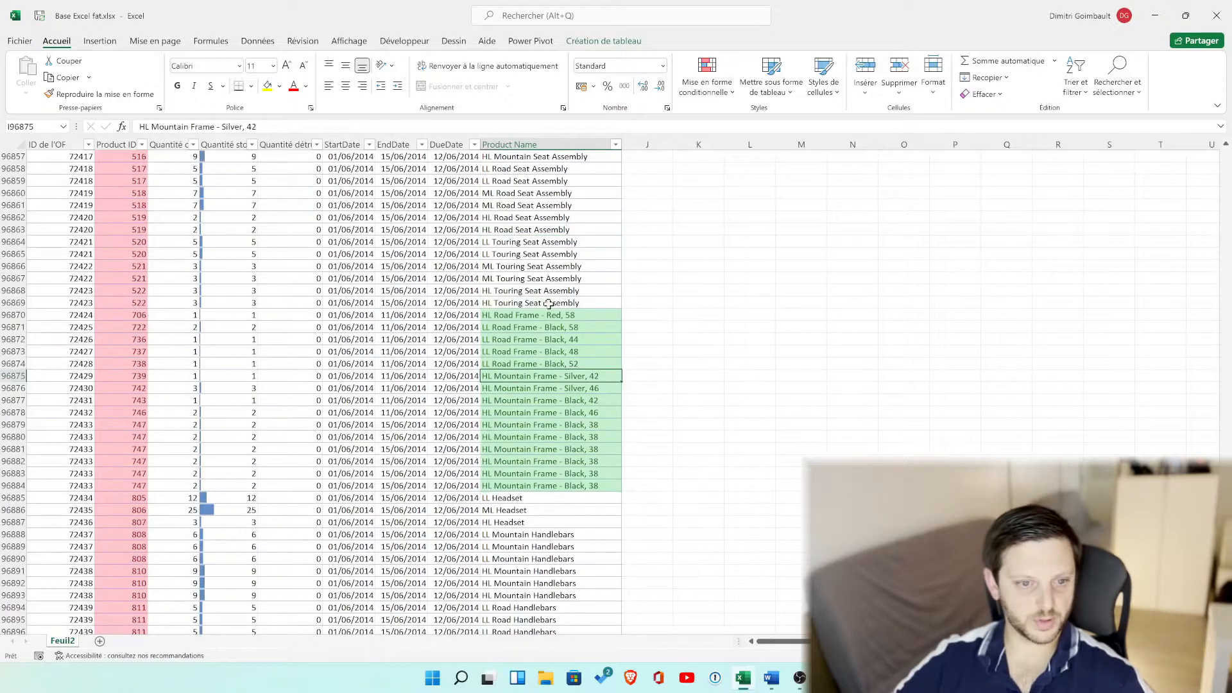
Step: Delete the duplicate data bar rule on column D from the table's conditional formatting rules and apply the change
scroll(549, 304, up, 15)
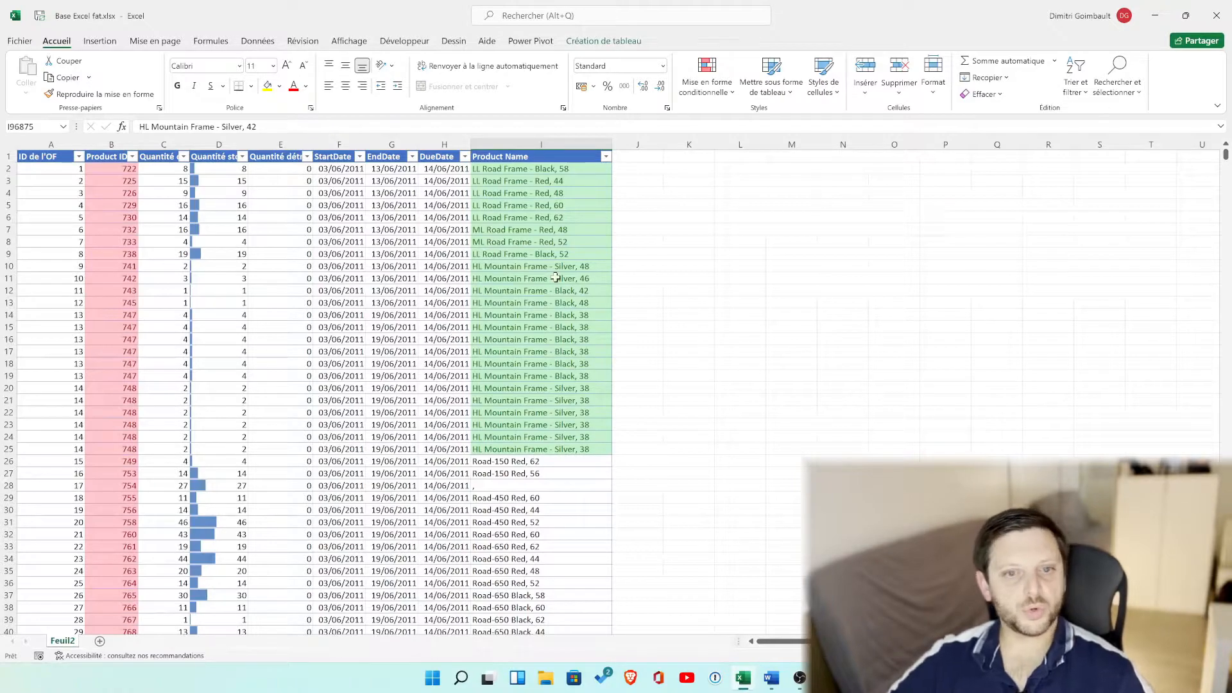
click(716, 95)
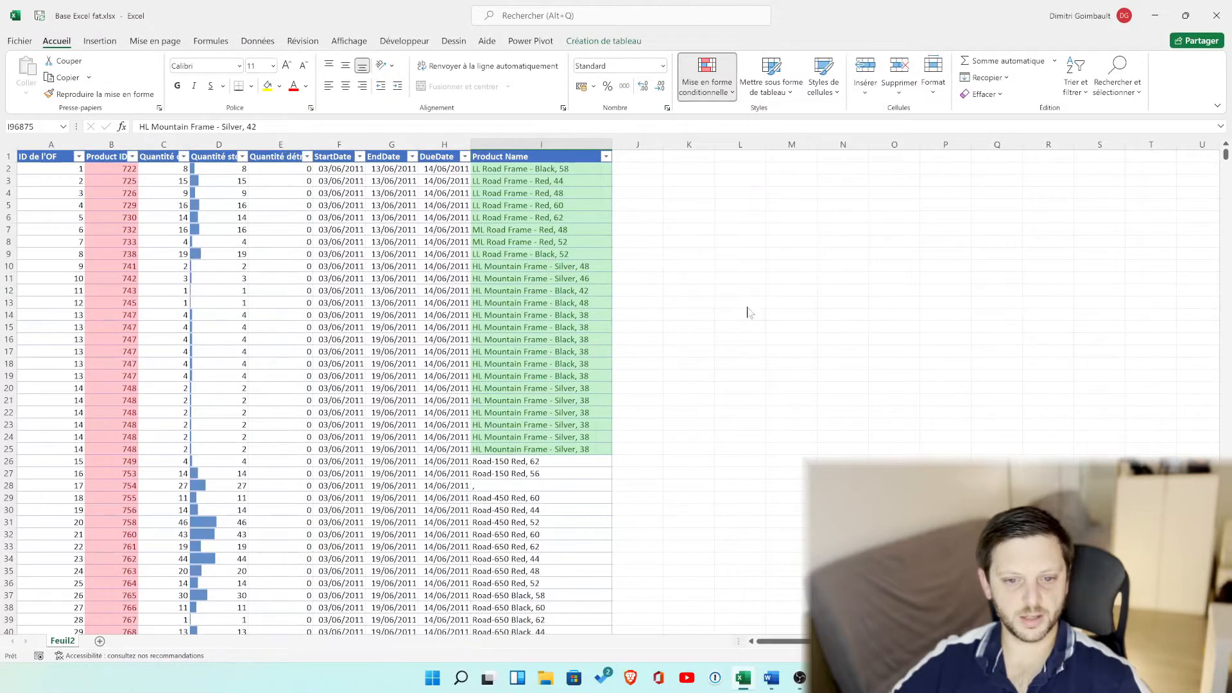
click(748, 310)
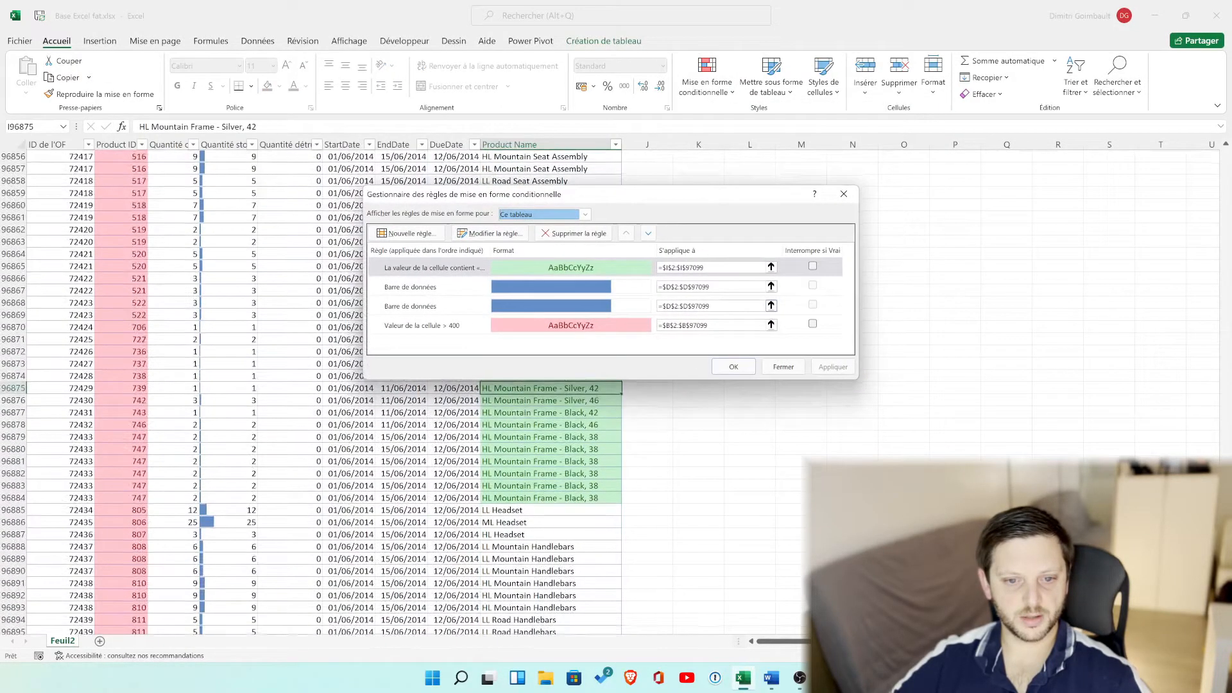
click(442, 307)
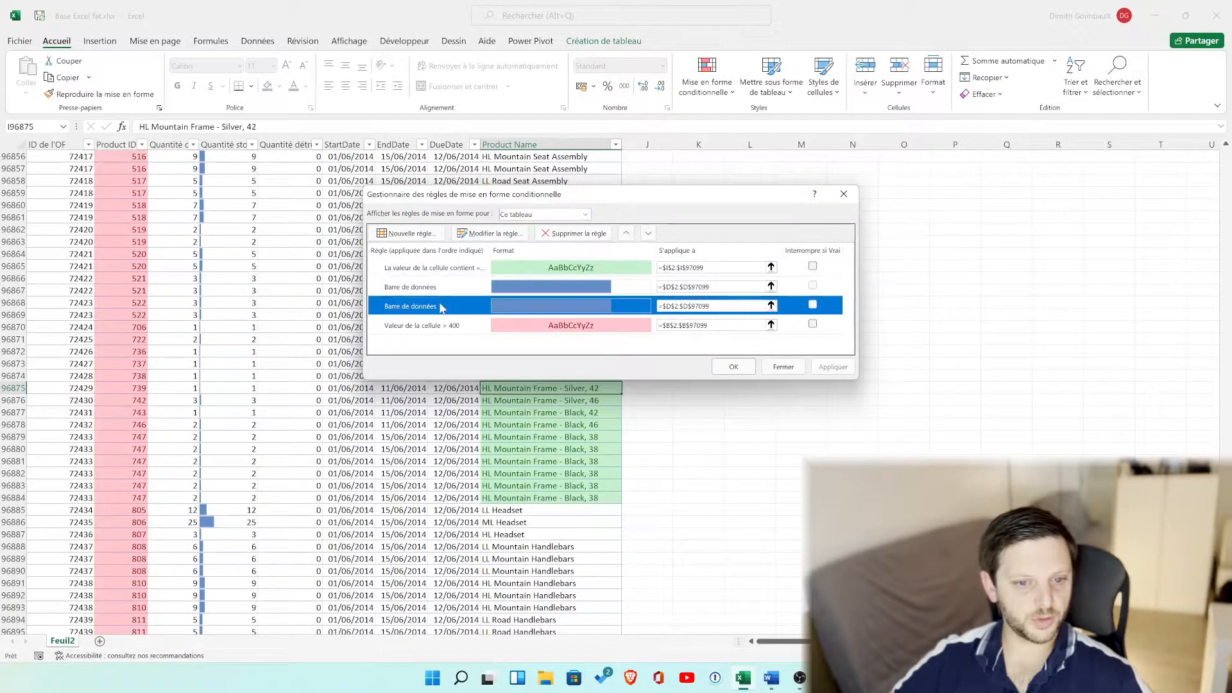
click(573, 234)
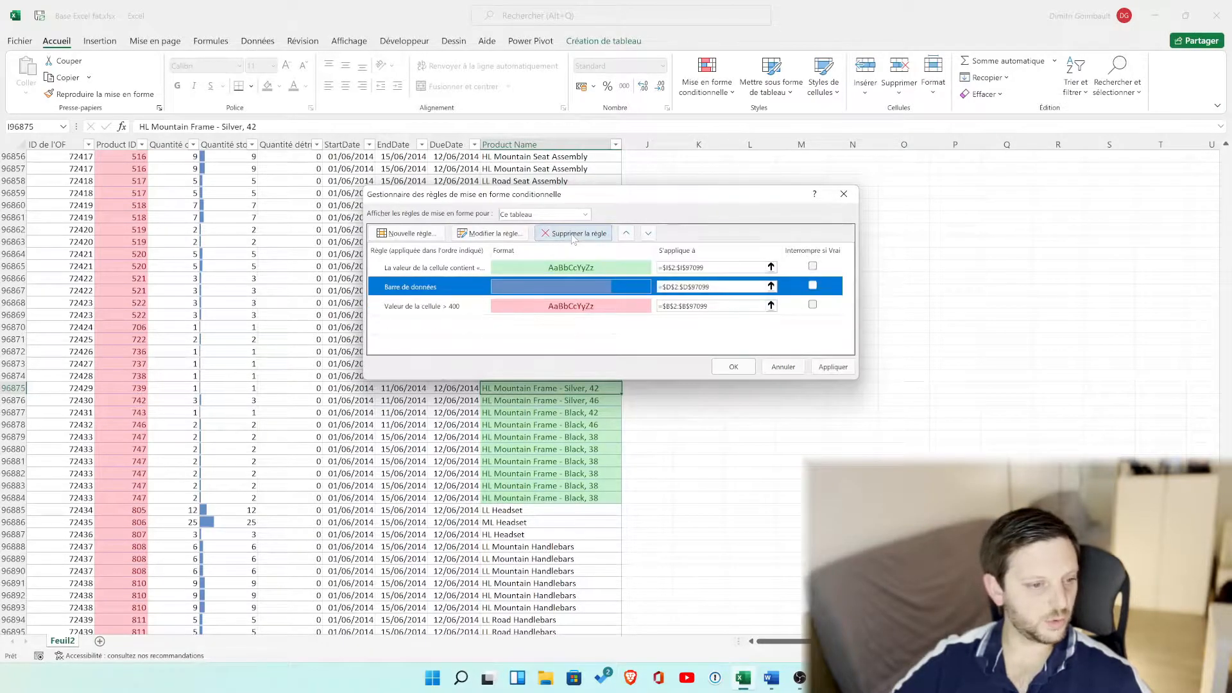
click(833, 366)
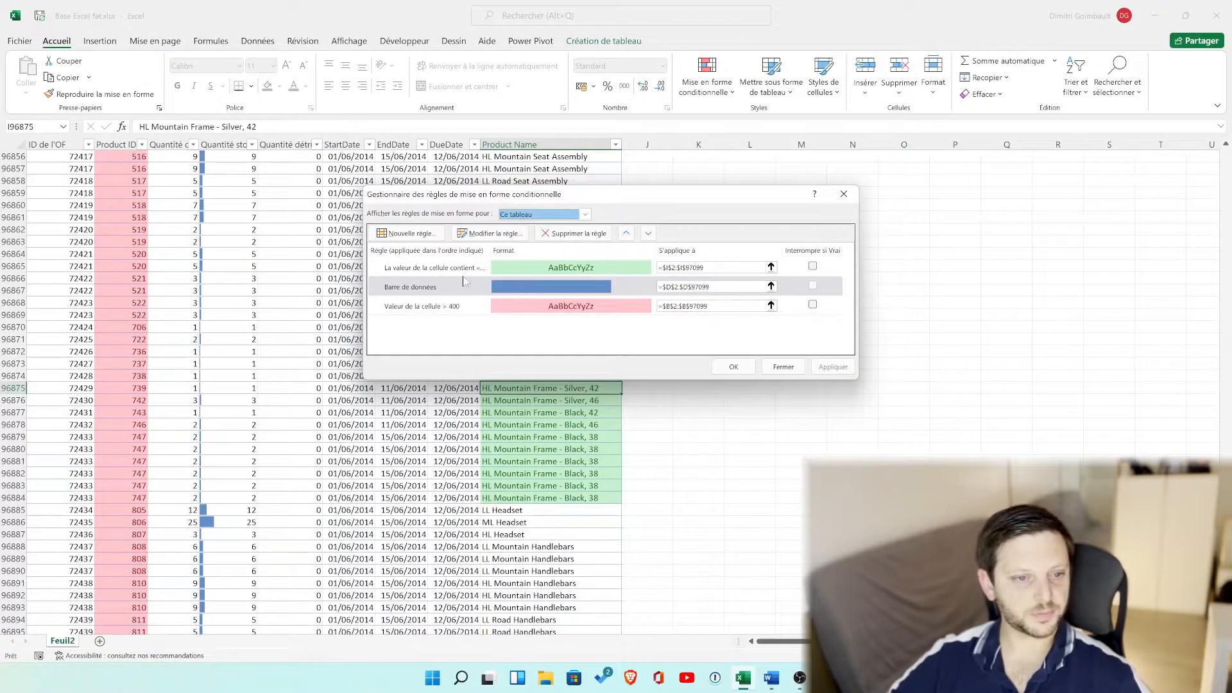
Step: Edit the conditional formatting rule for values above 400 to use bold text in the Automatique font colour
click(429, 307)
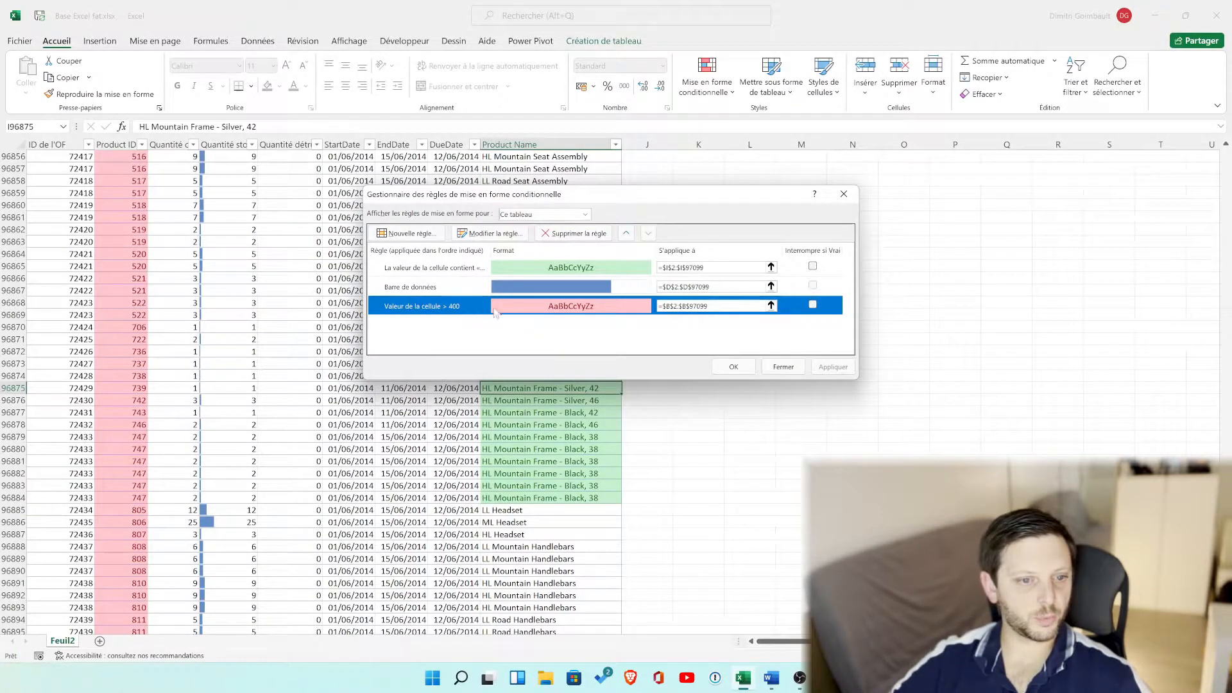
double_click(567, 311)
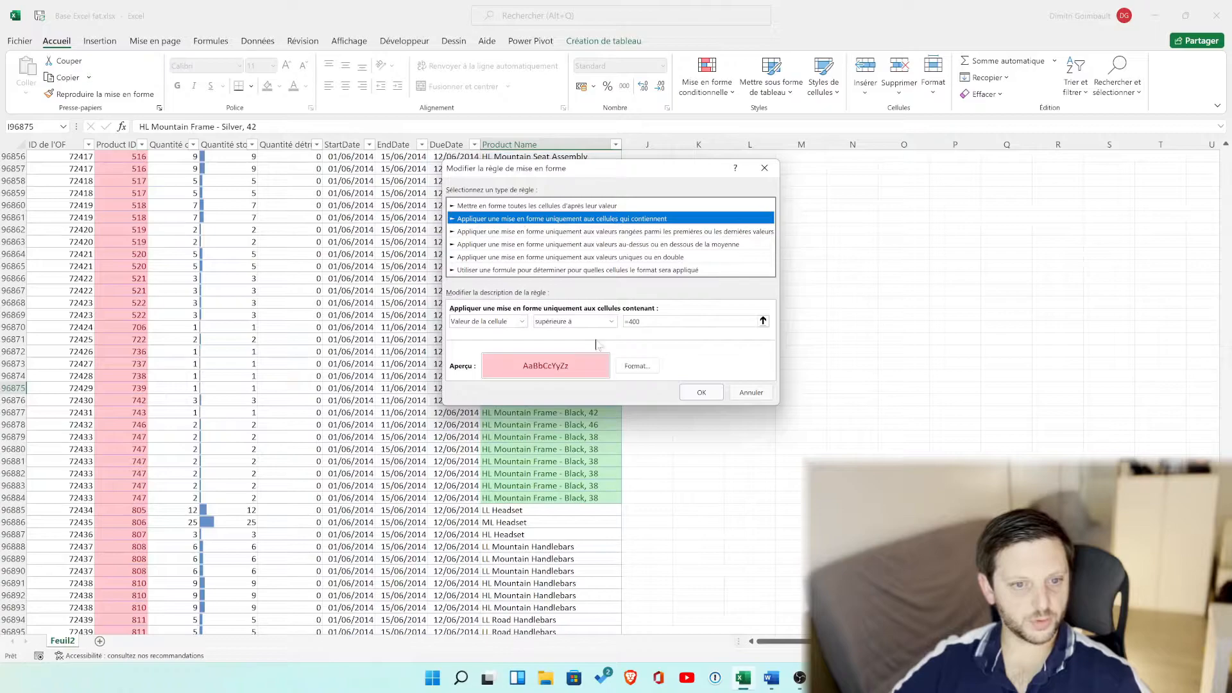
click(636, 366)
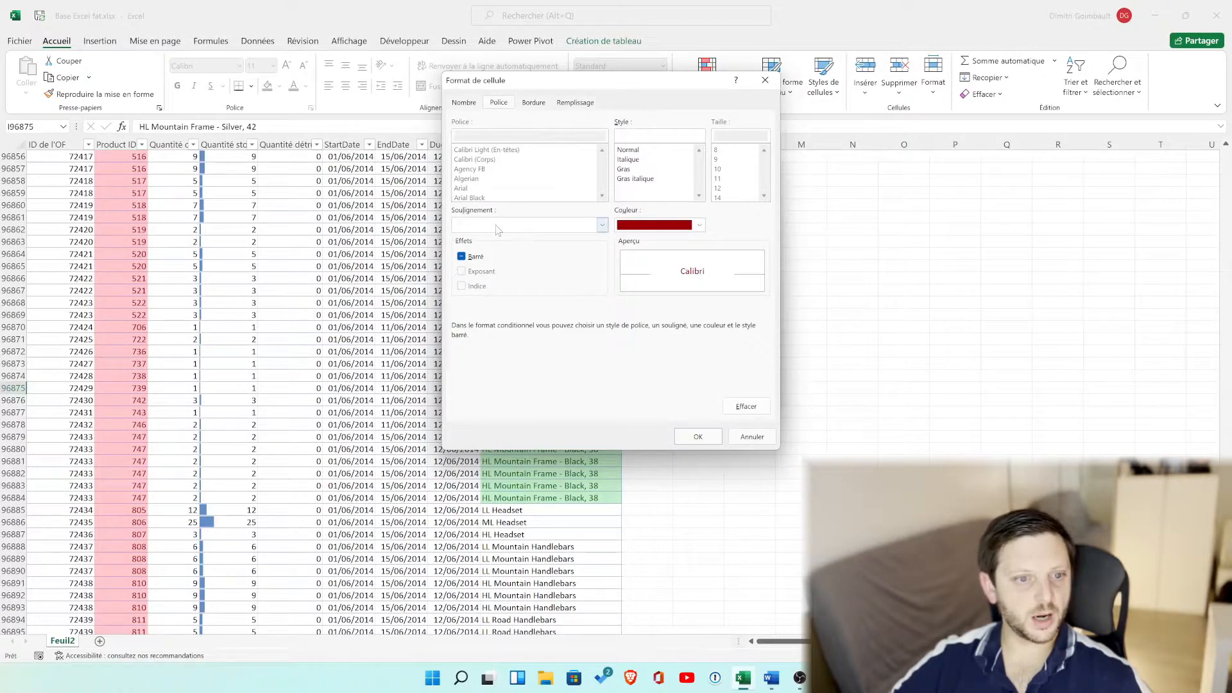
click(699, 224)
click(661, 245)
click(626, 168)
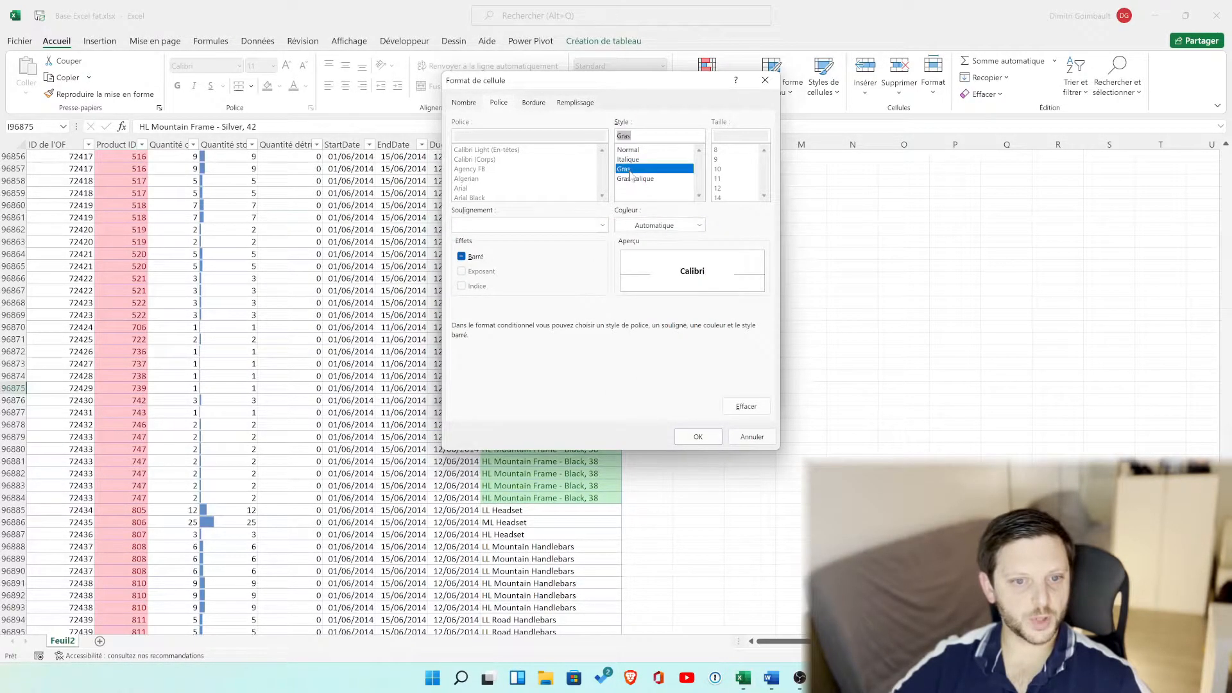
Step: Give the rule for values above 400 a light blue background fill and apply it to the table
click(567, 105)
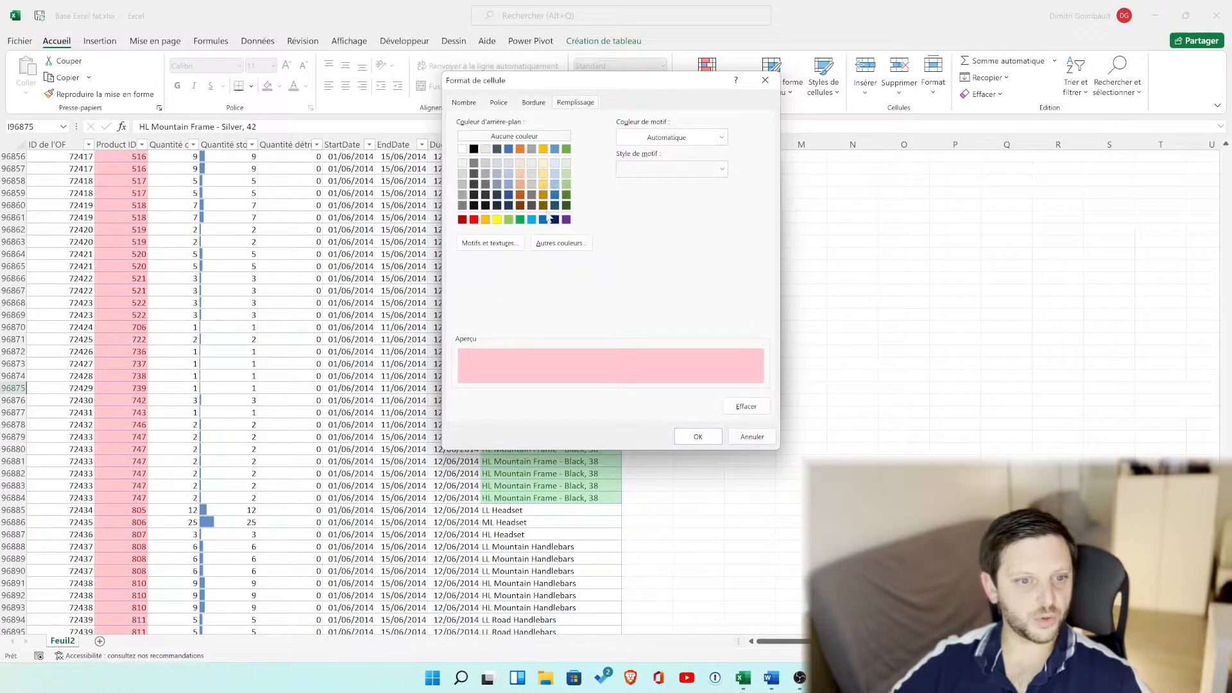
click(508, 196)
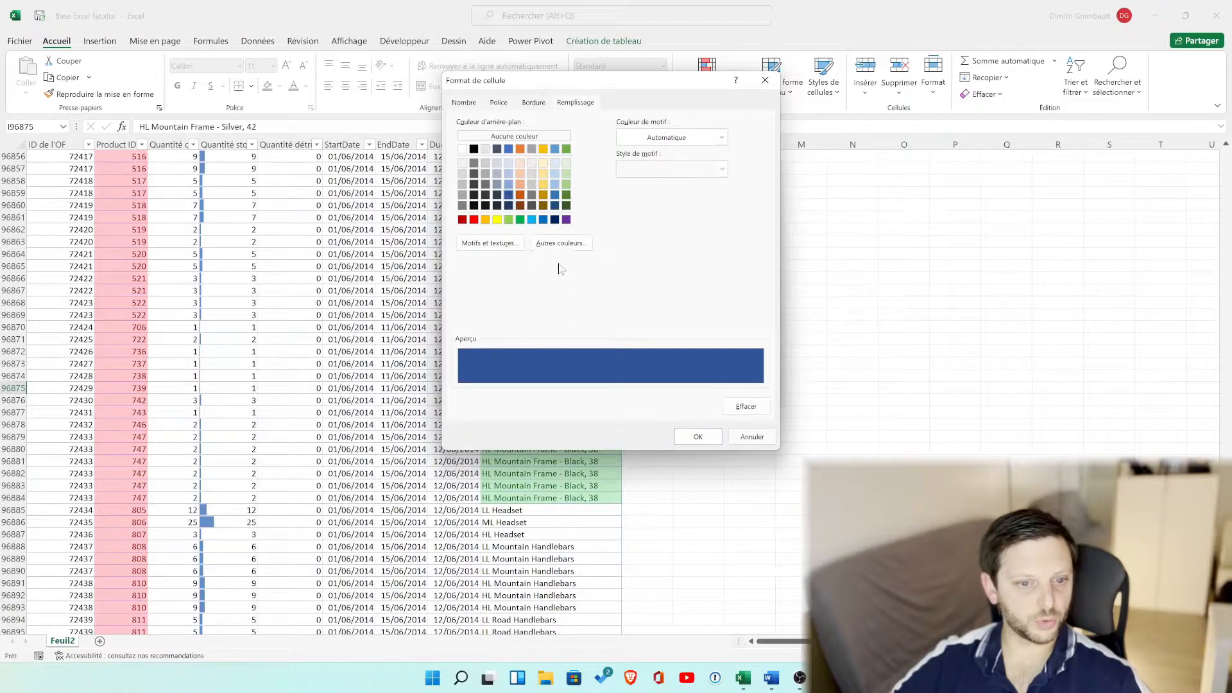
click(511, 174)
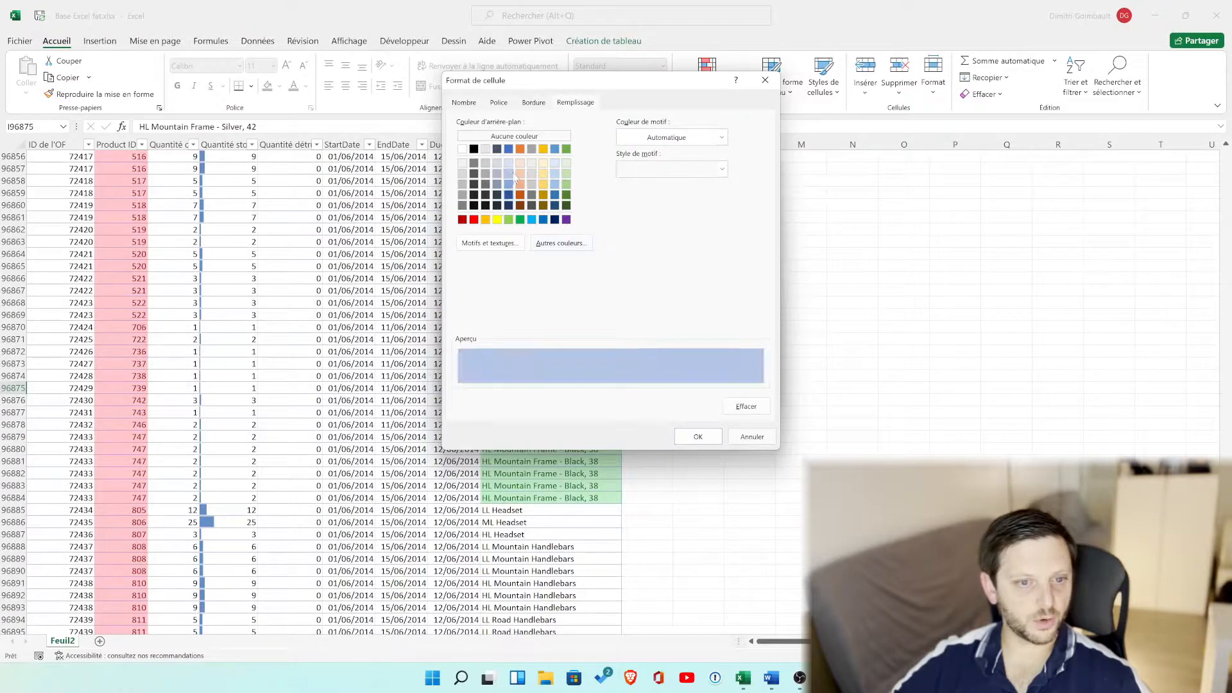
click(700, 438)
click(701, 392)
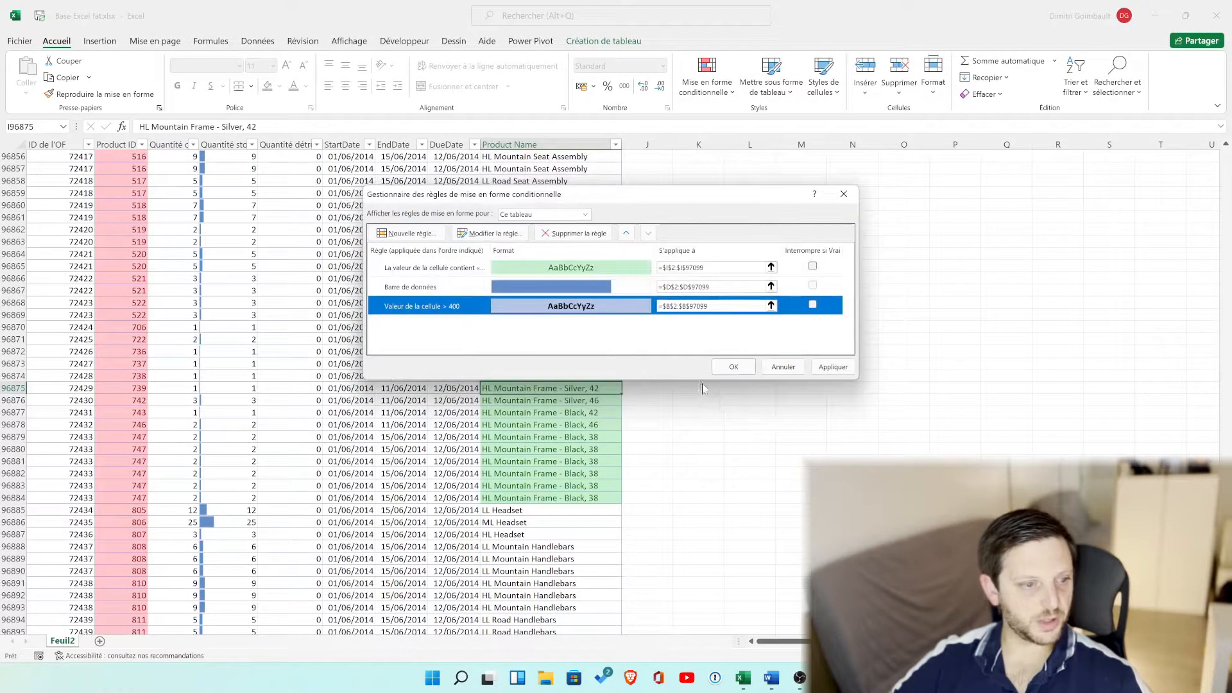
click(824, 368)
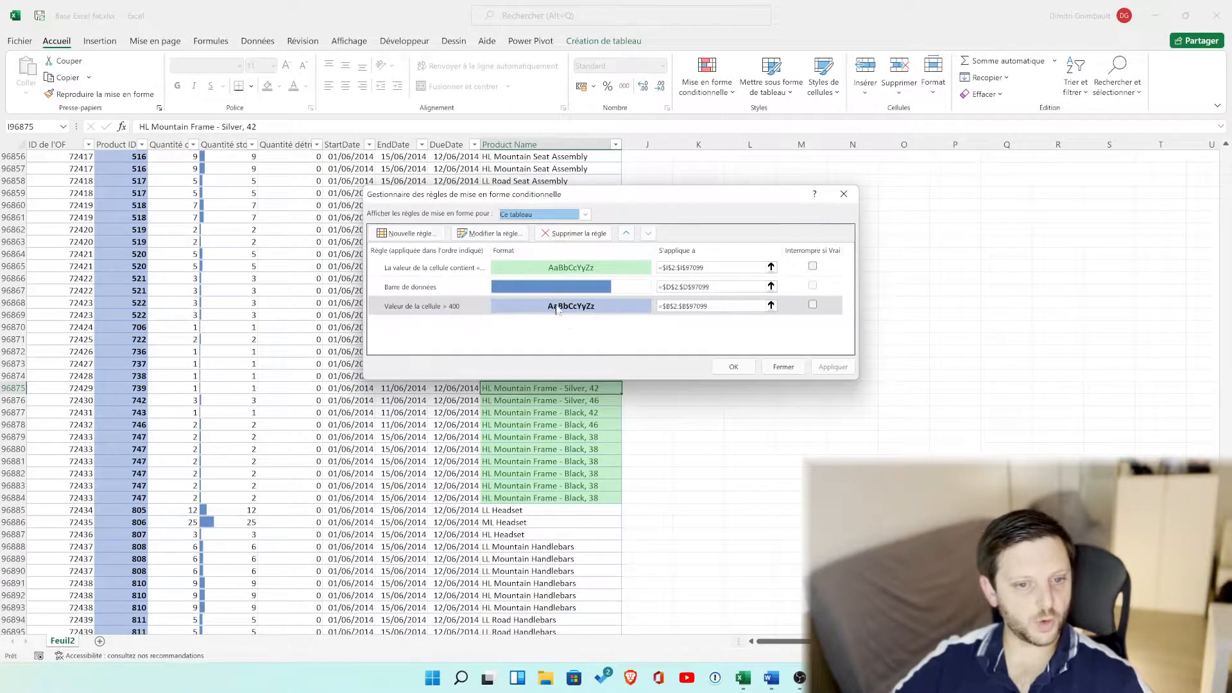
Step: Set the data bar rule's maximum value to 50 and its bar colour to light orange, and apply it to the quantities
click(461, 290)
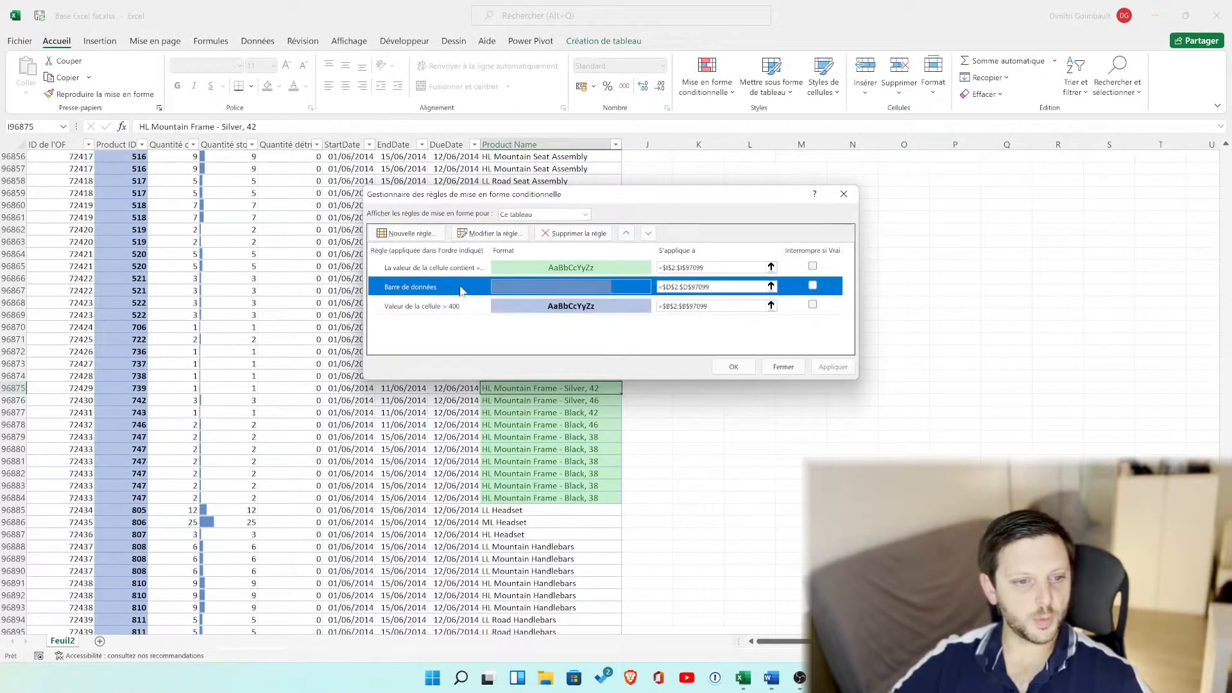
double_click(461, 290)
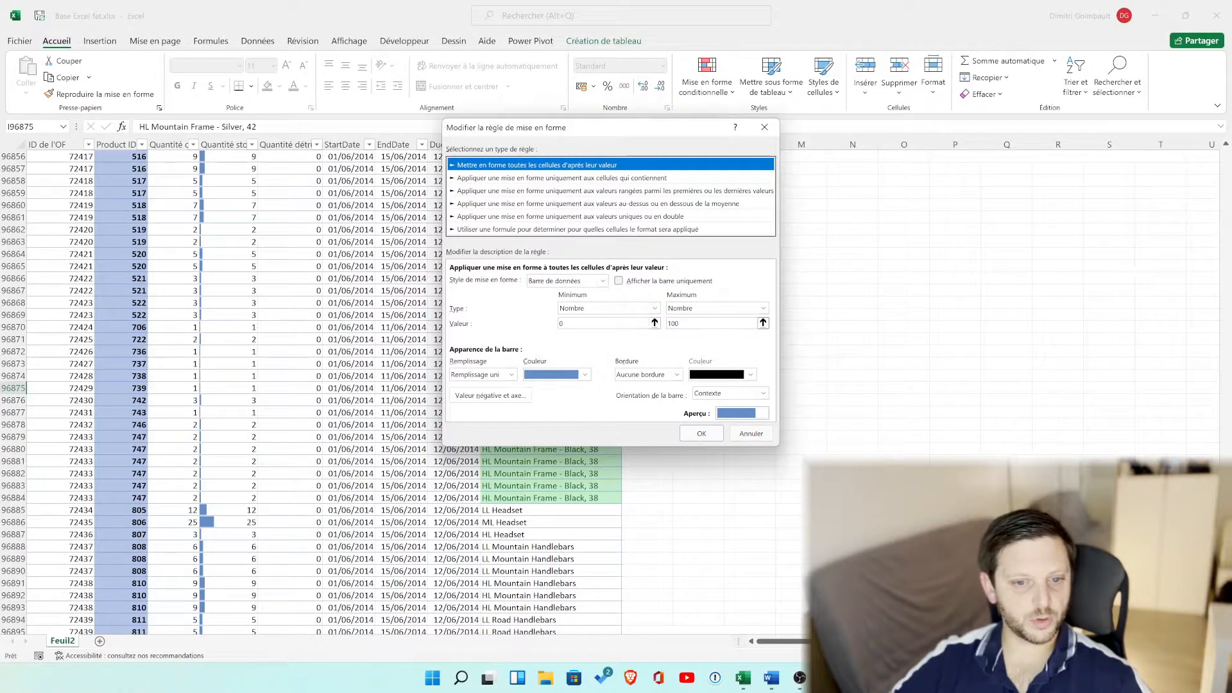
double_click(672, 323)
text(50)
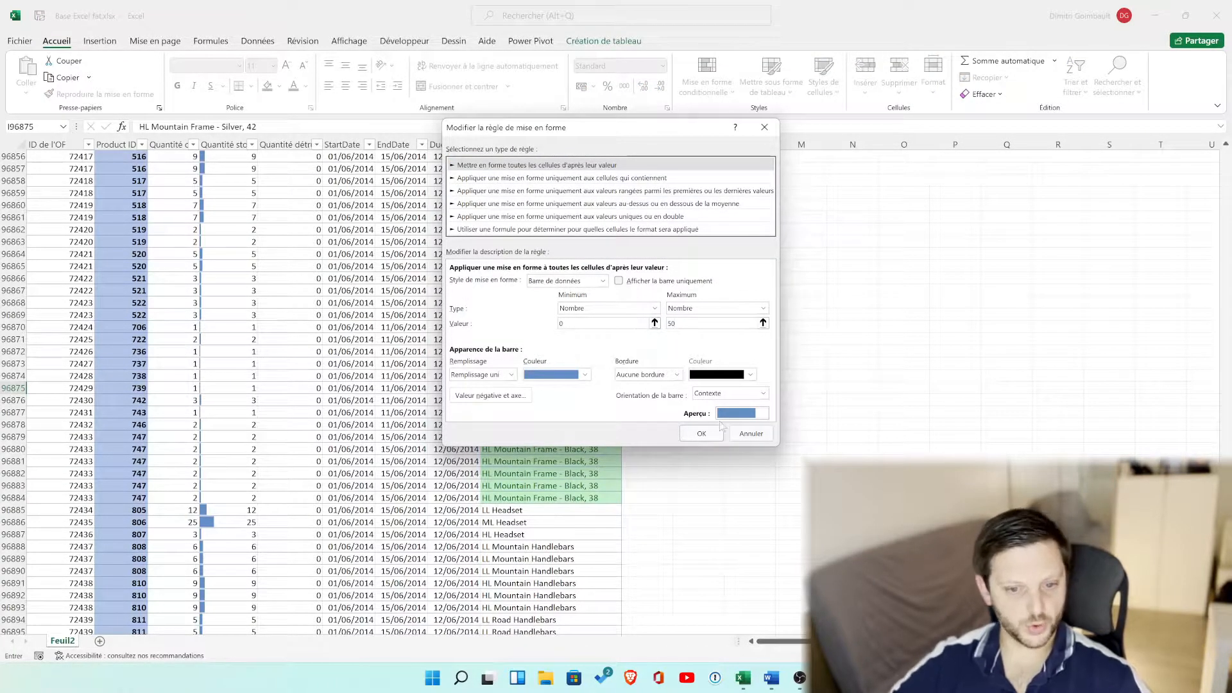
click(550, 374)
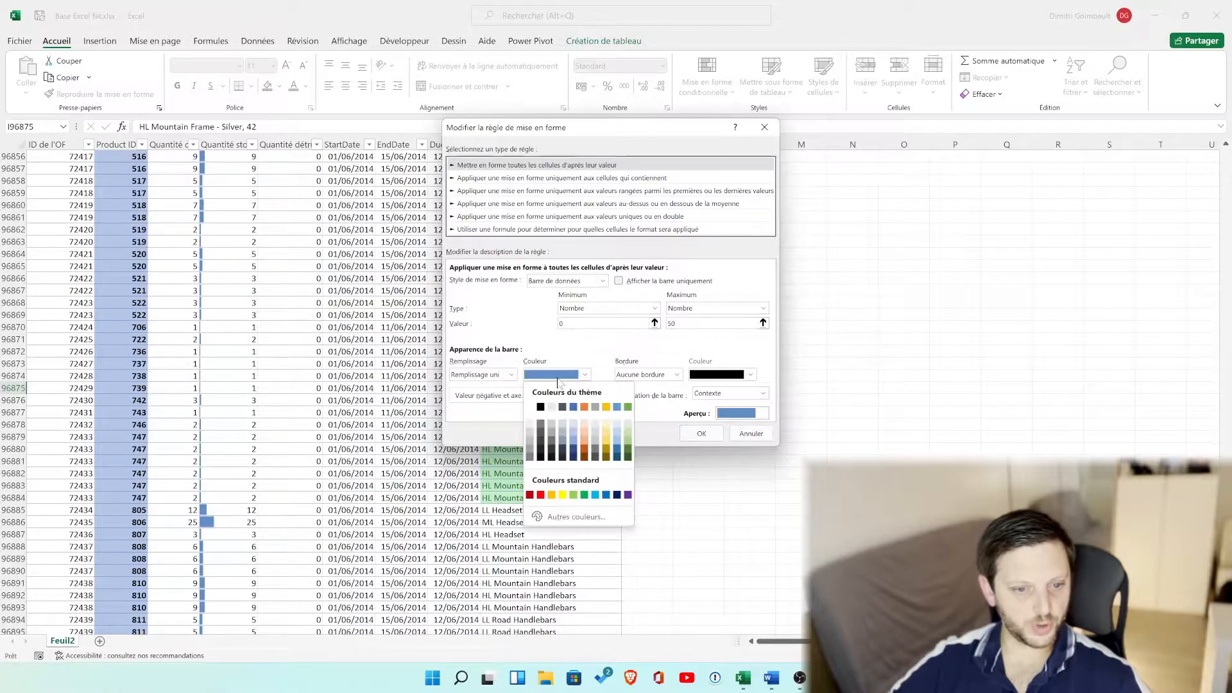
click(587, 443)
click(701, 433)
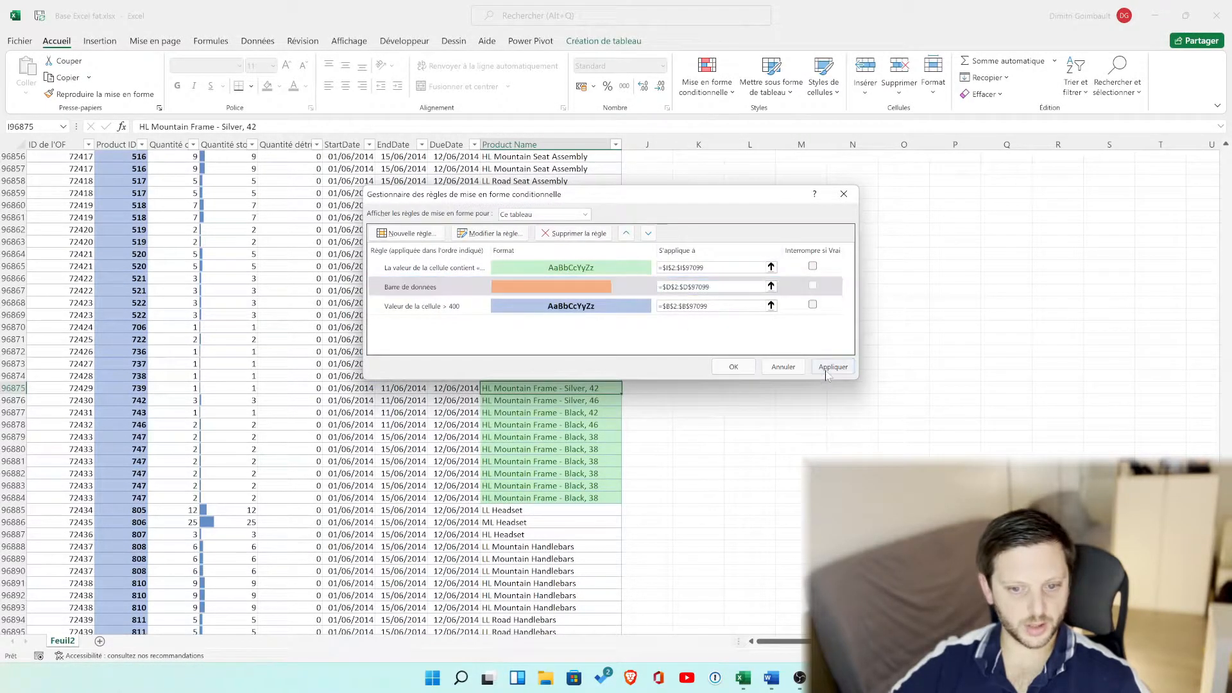
click(832, 367)
click(733, 367)
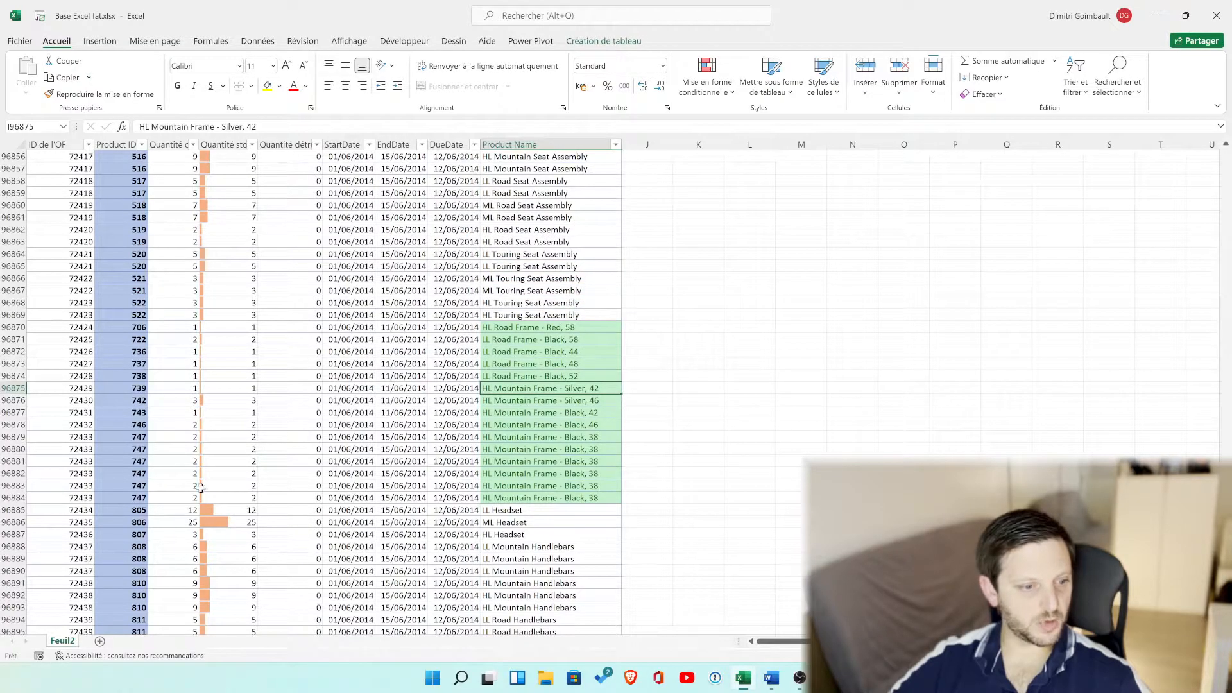
Step: Examine the data bars in the table's last records and move up to cell I96865 in the Product Name column
scroll(234, 478, up, 6)
scroll(235, 475, down, 5)
scroll(235, 476, down, 5)
scroll(235, 475, up, 6)
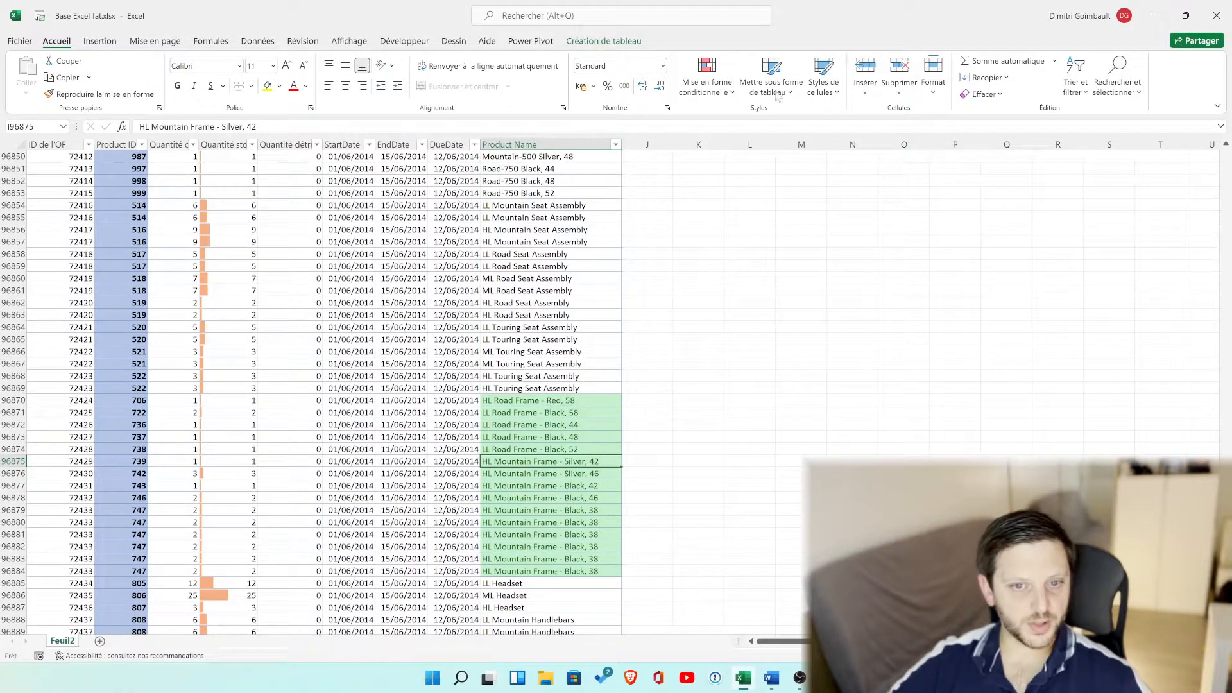
key(Up)
key(Up)
key(Up)
key(Up)
key(Up)
key(Up)
key(Up)
key(Up)
key(Up)
key(Up)
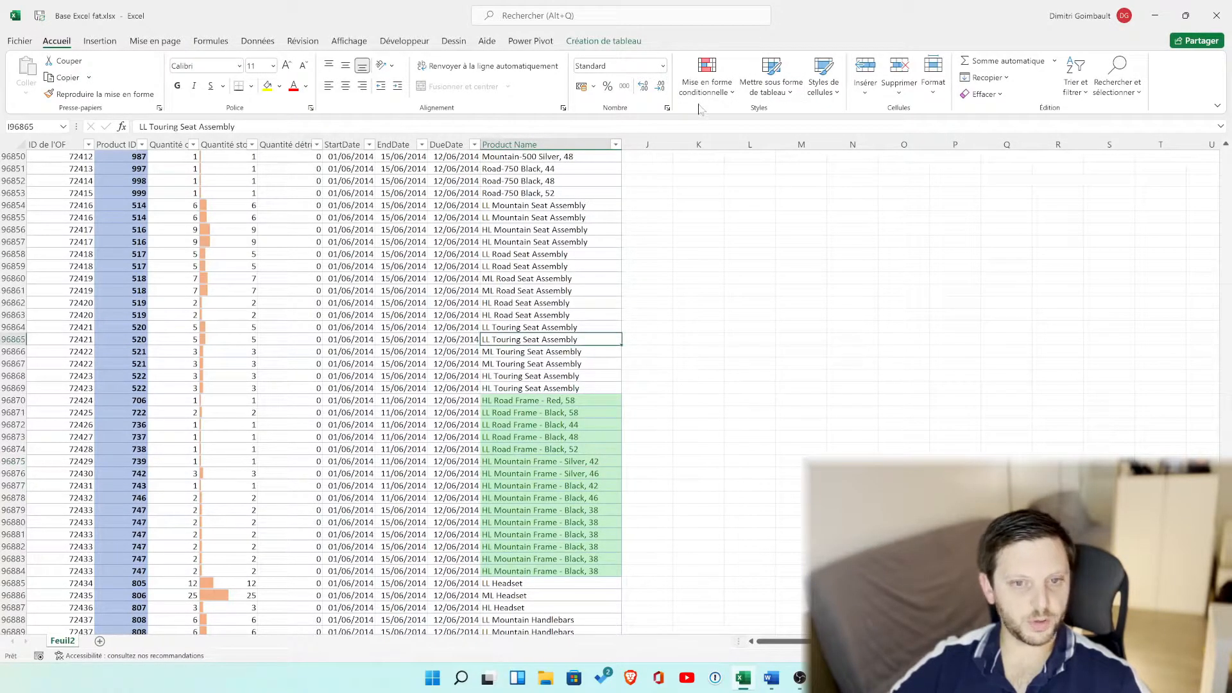
Step: Edit the Product Name text rule so that it applies to cells containing "HL"
click(706, 80)
click(753, 313)
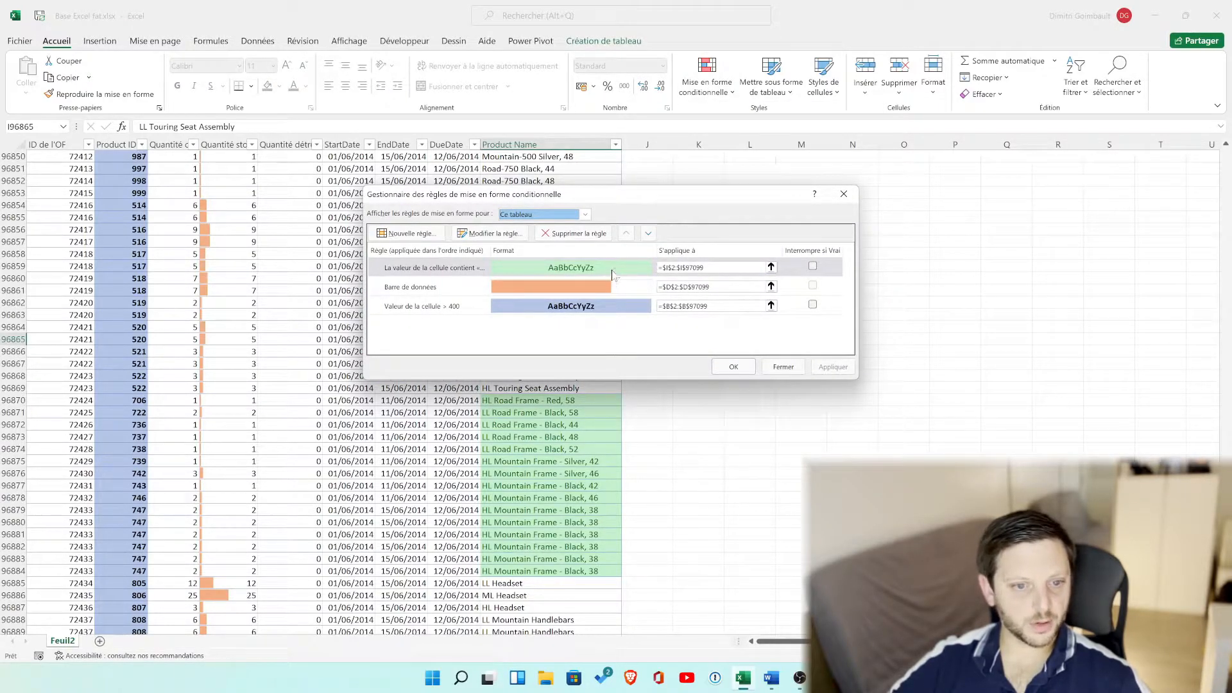
double_click(693, 268)
click(630, 322)
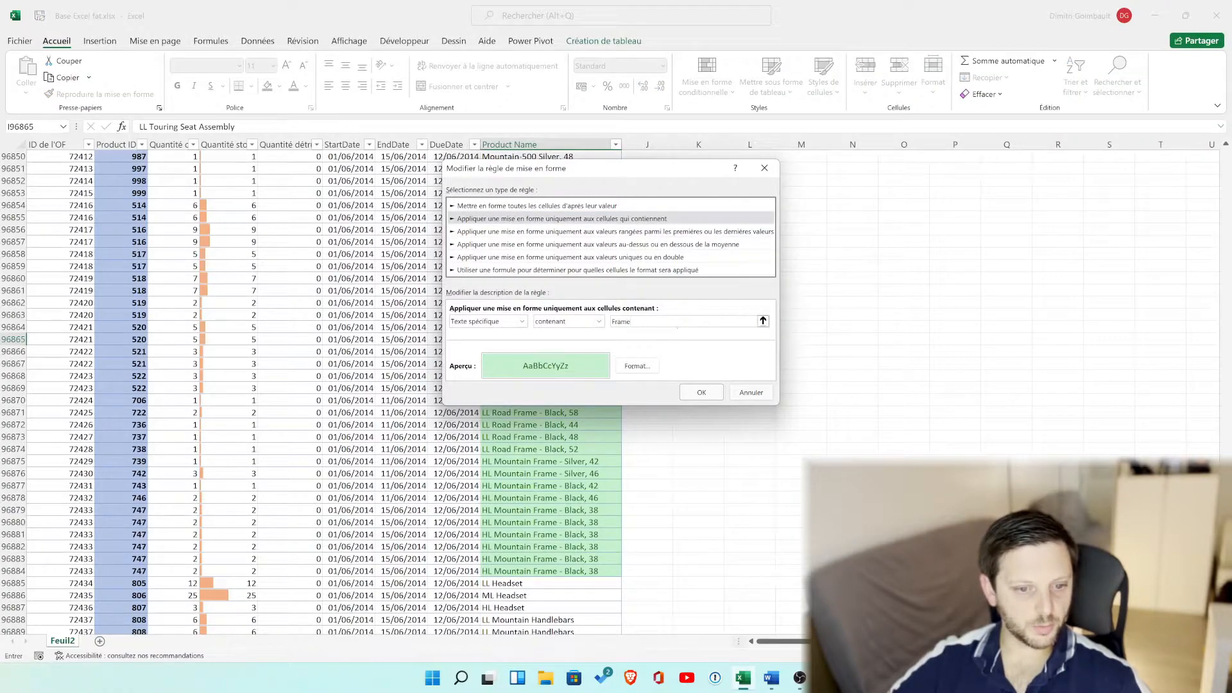
double_click(621, 321)
text(HML)
key(BackSpace)
key(BackSpace)
text(L)
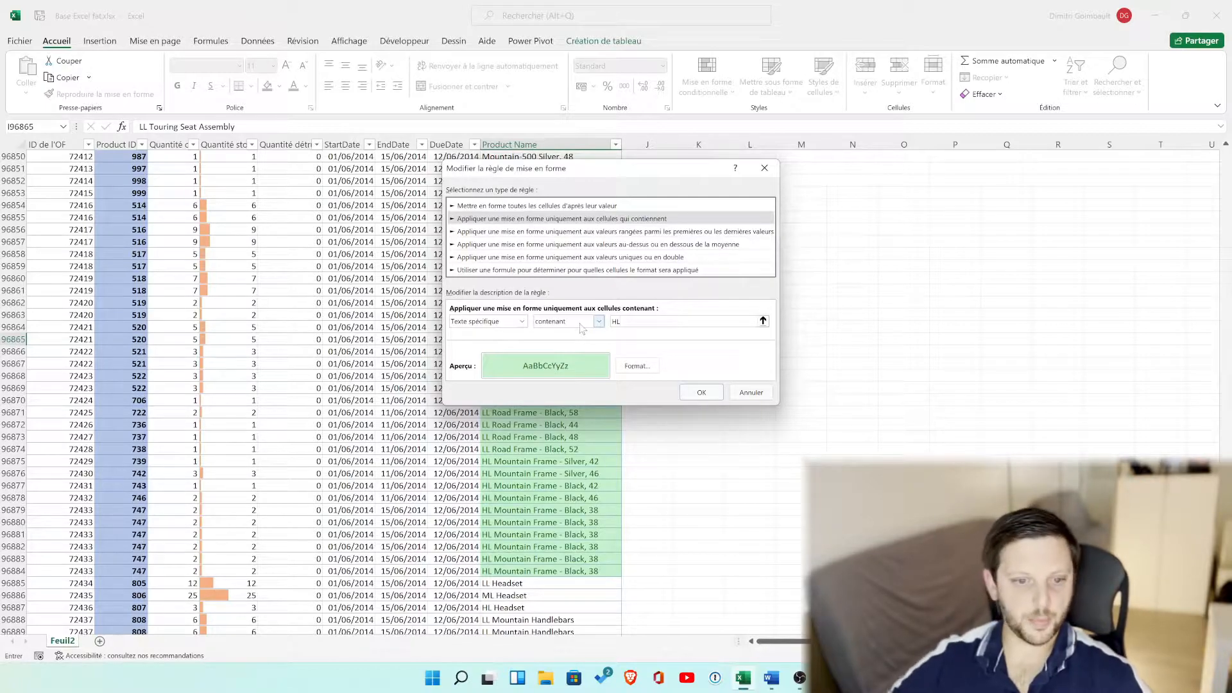
Step: Format the "HL" text rule with a dark grey fill and bold white text, and apply it to the table
click(637, 365)
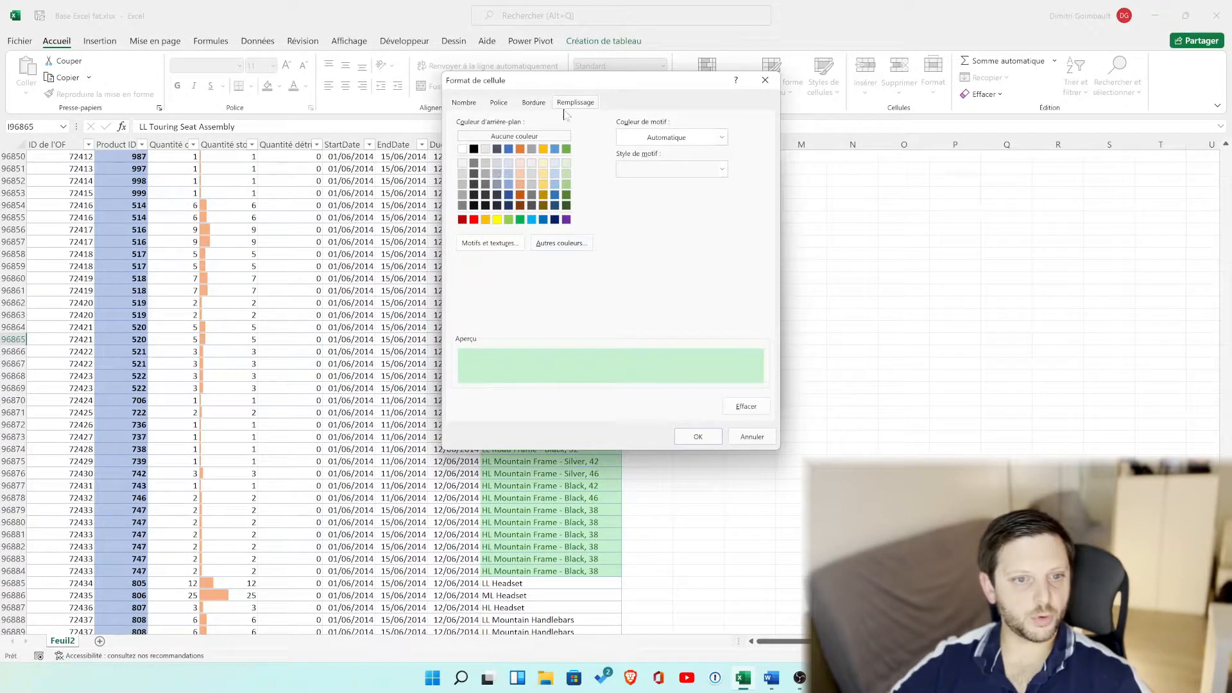
click(486, 184)
click(499, 103)
click(624, 169)
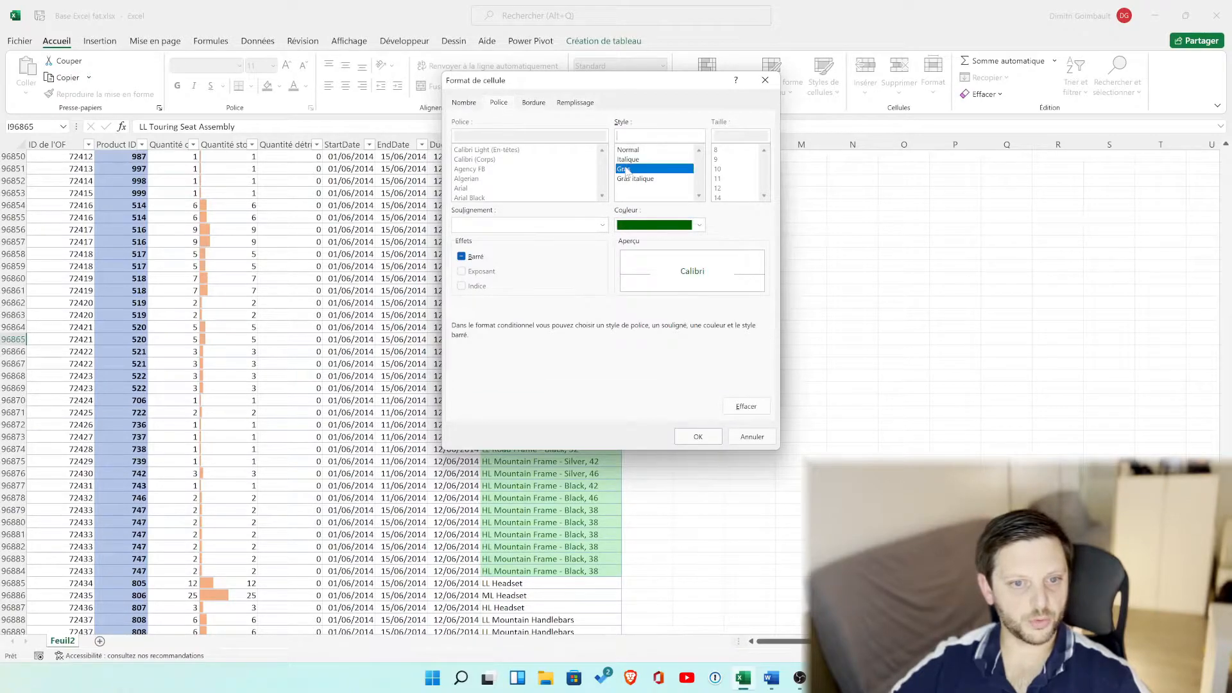
click(658, 225)
click(620, 279)
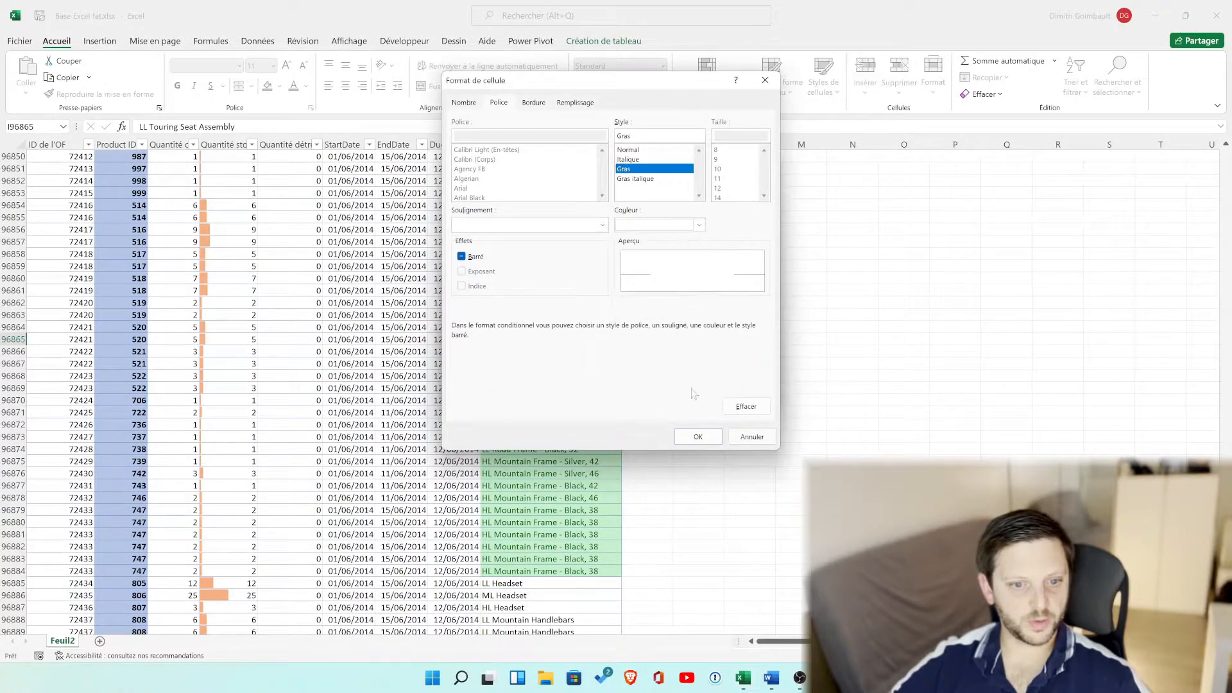
click(697, 436)
click(701, 392)
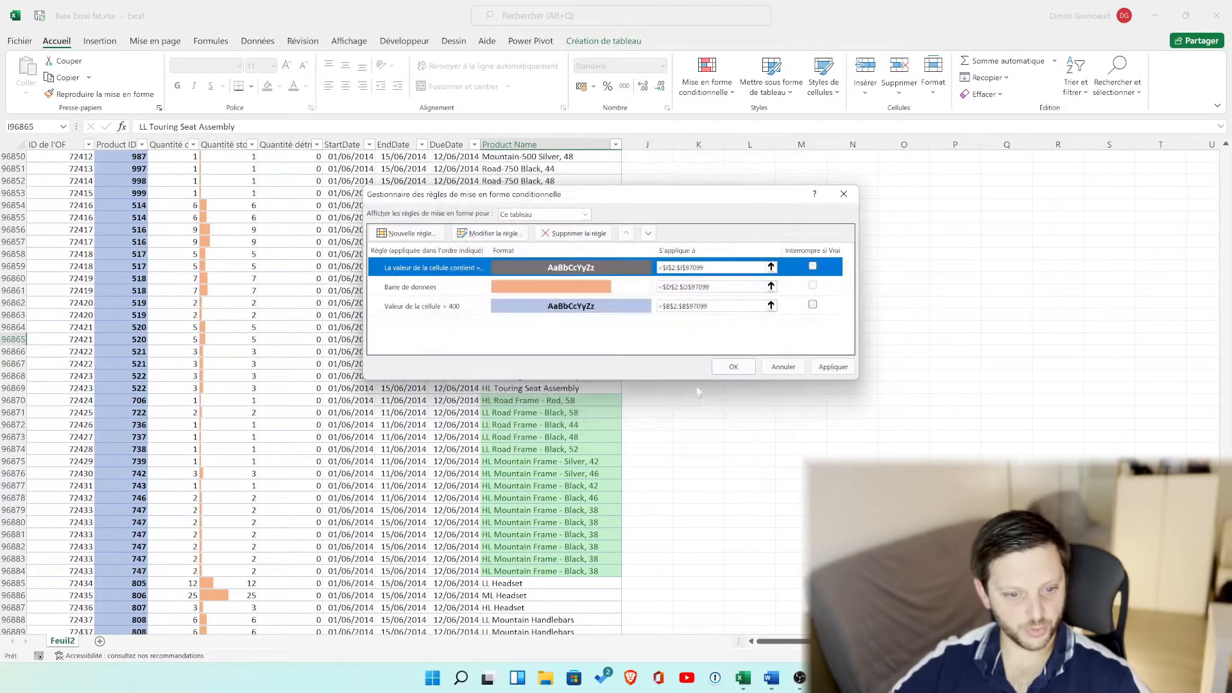
click(832, 366)
click(733, 368)
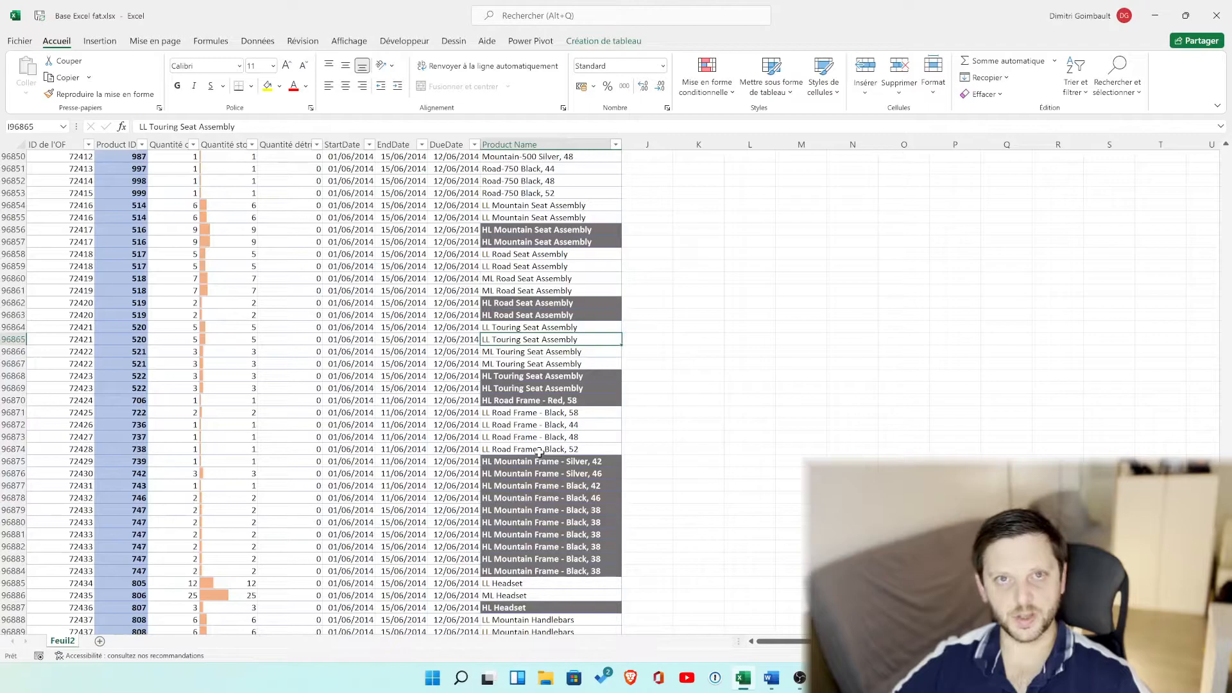
Step: Check which Product Name cells the "HL" rule highlights in the records further up the table
scroll(564, 414, up, 1)
click(564, 414)
scroll(560, 314, up, 6)
scroll(560, 314, up, 4)
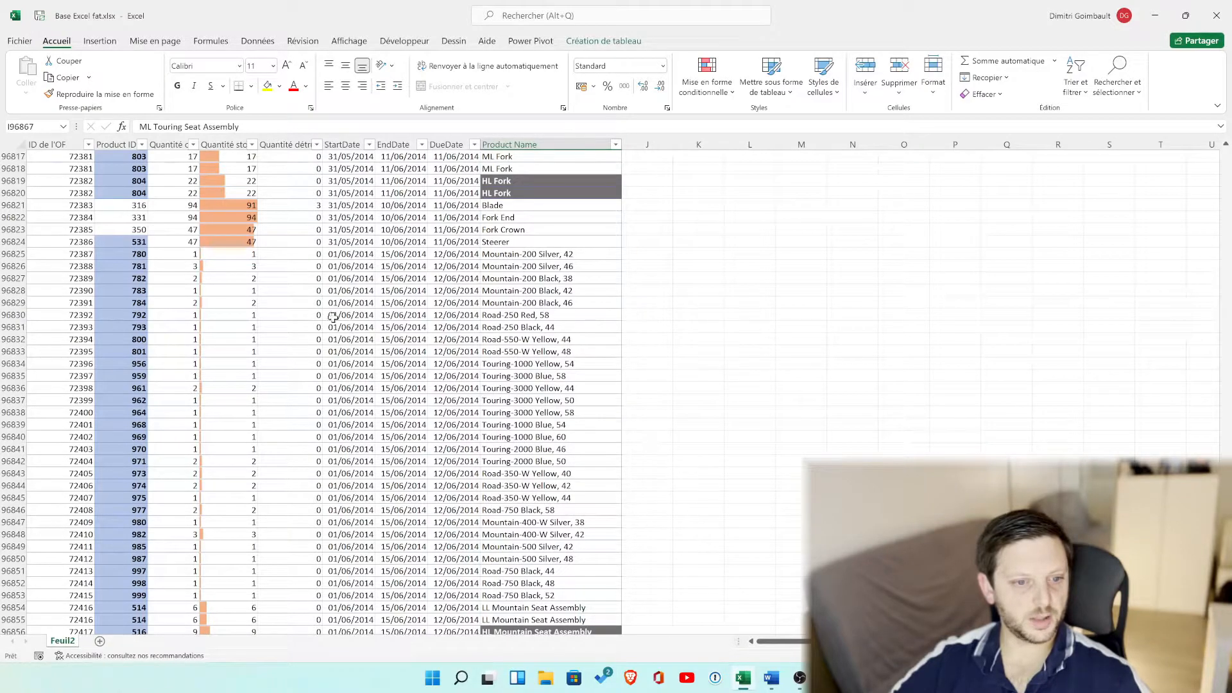
click(709, 84)
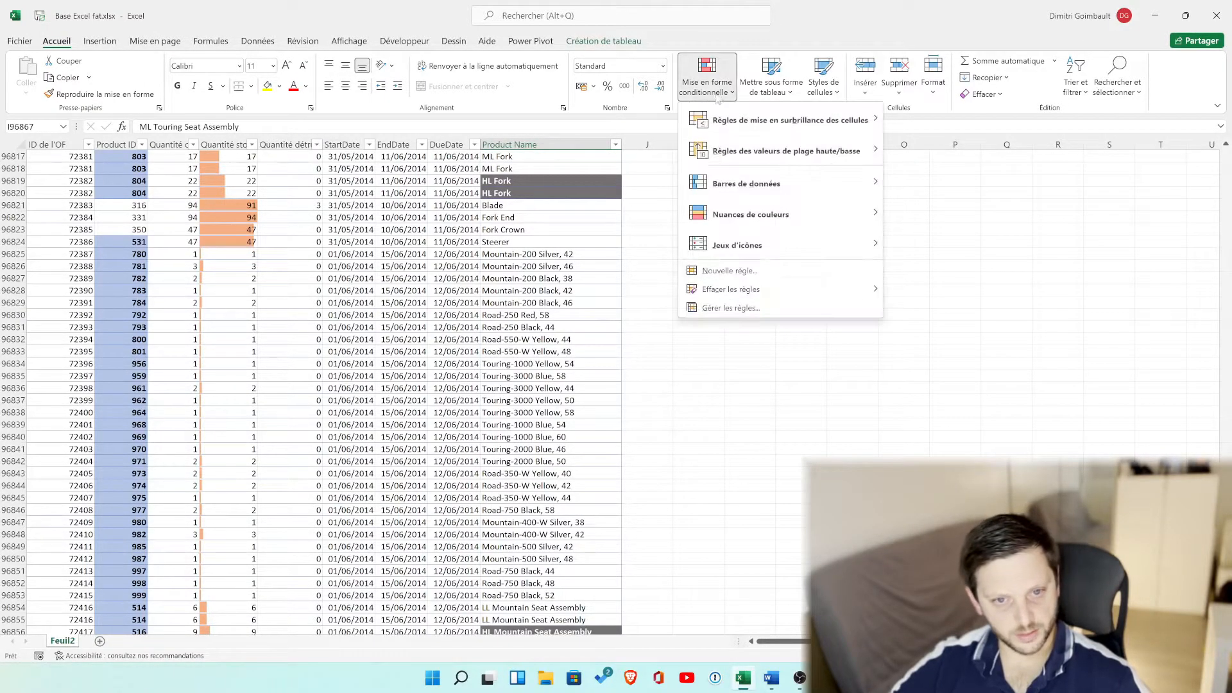
mouse_move(747, 297)
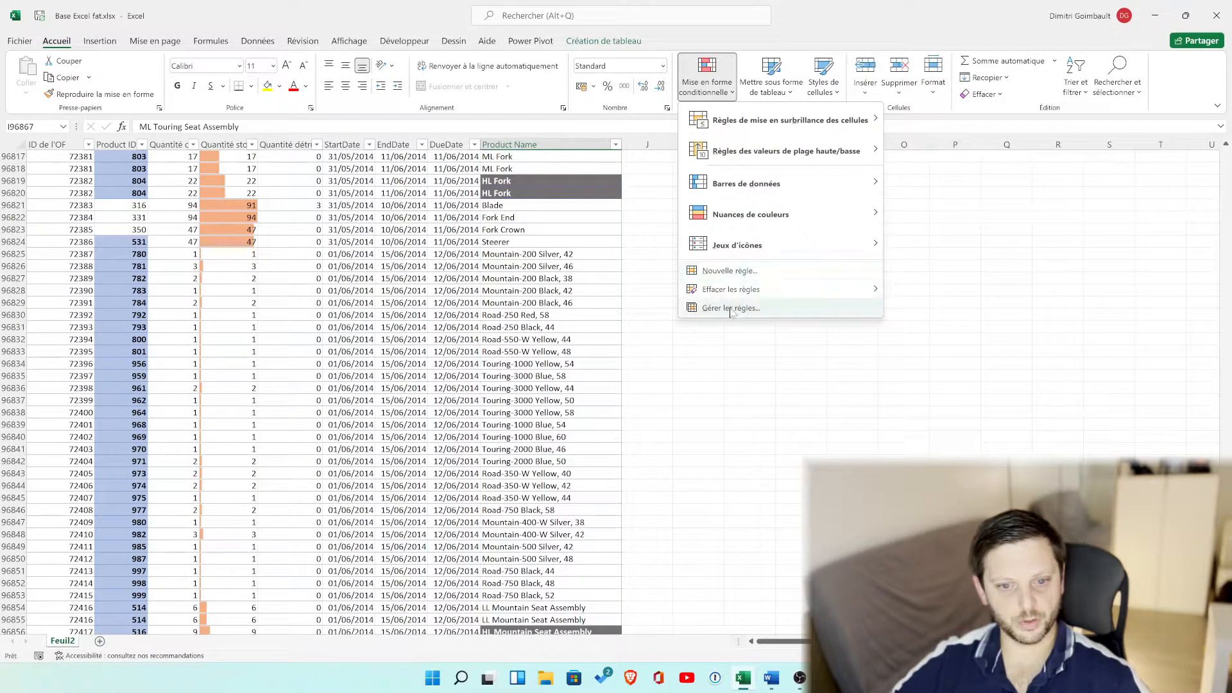
click(730, 272)
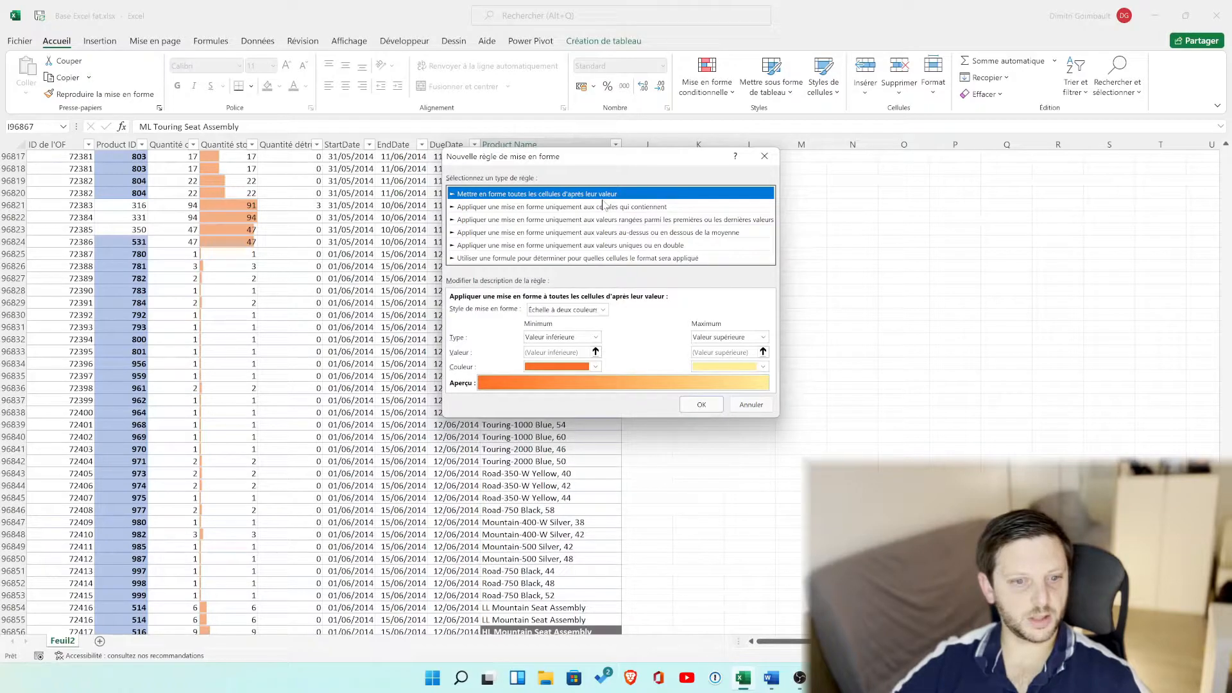
click(603, 259)
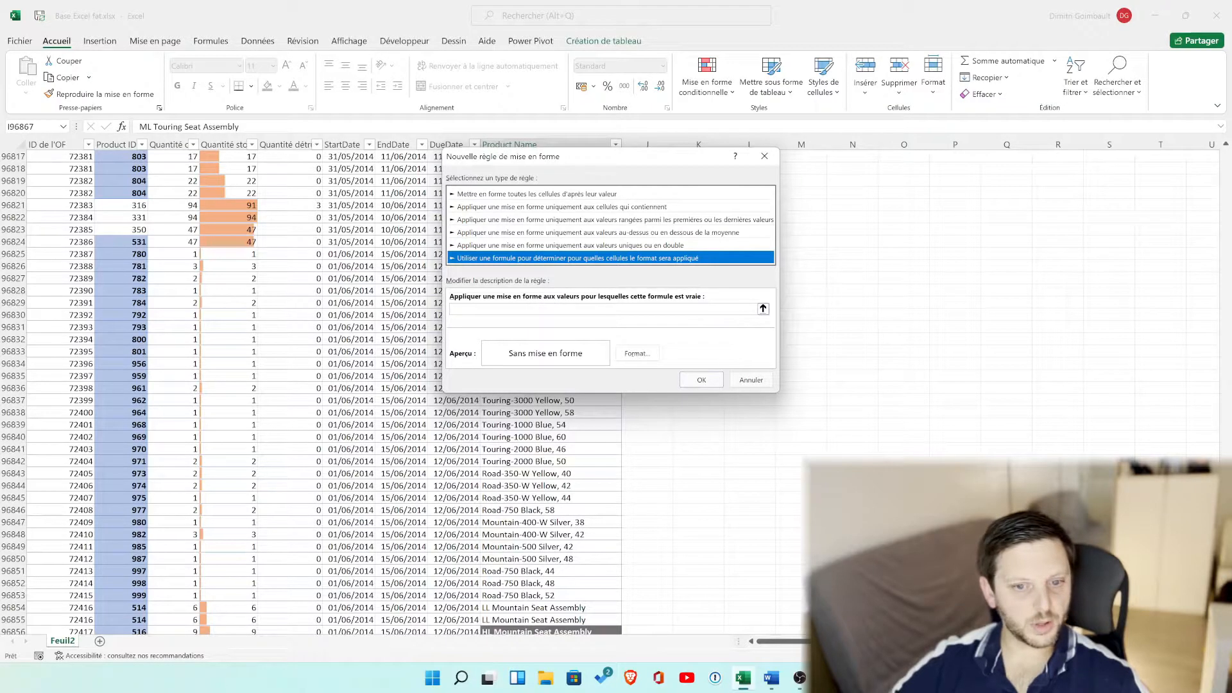
click(763, 308)
click(238, 290)
scroll(321, 384, up, 20)
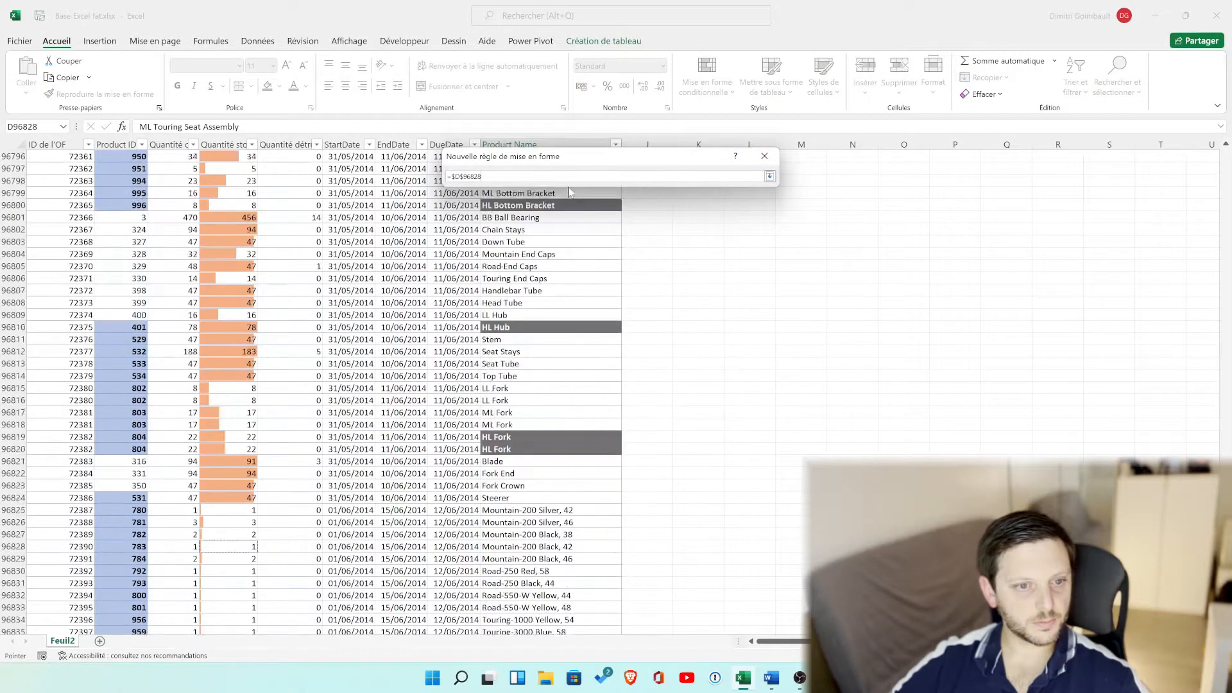
scroll(321, 385, up, 20)
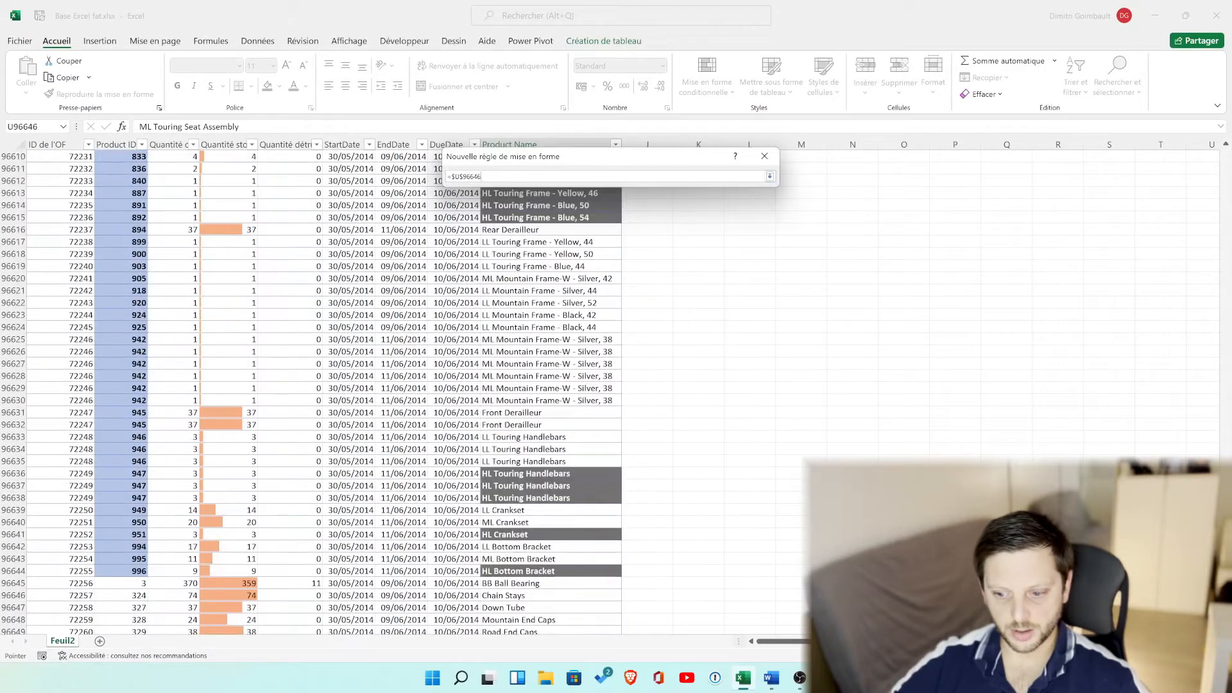
click(764, 156)
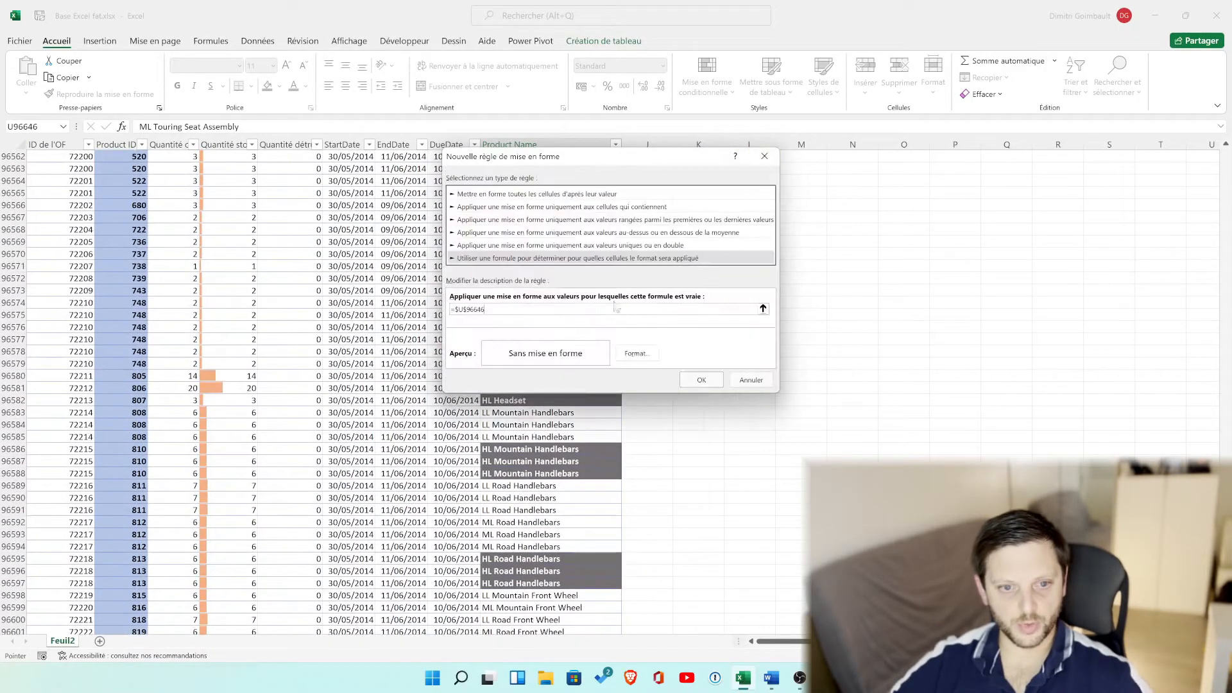
click(746, 377)
Step: Return to the table's first record and select its StartDate, EndDate and DueDate cells, F2:H2
click(289, 327)
drag(1225, 621, 1227, 95)
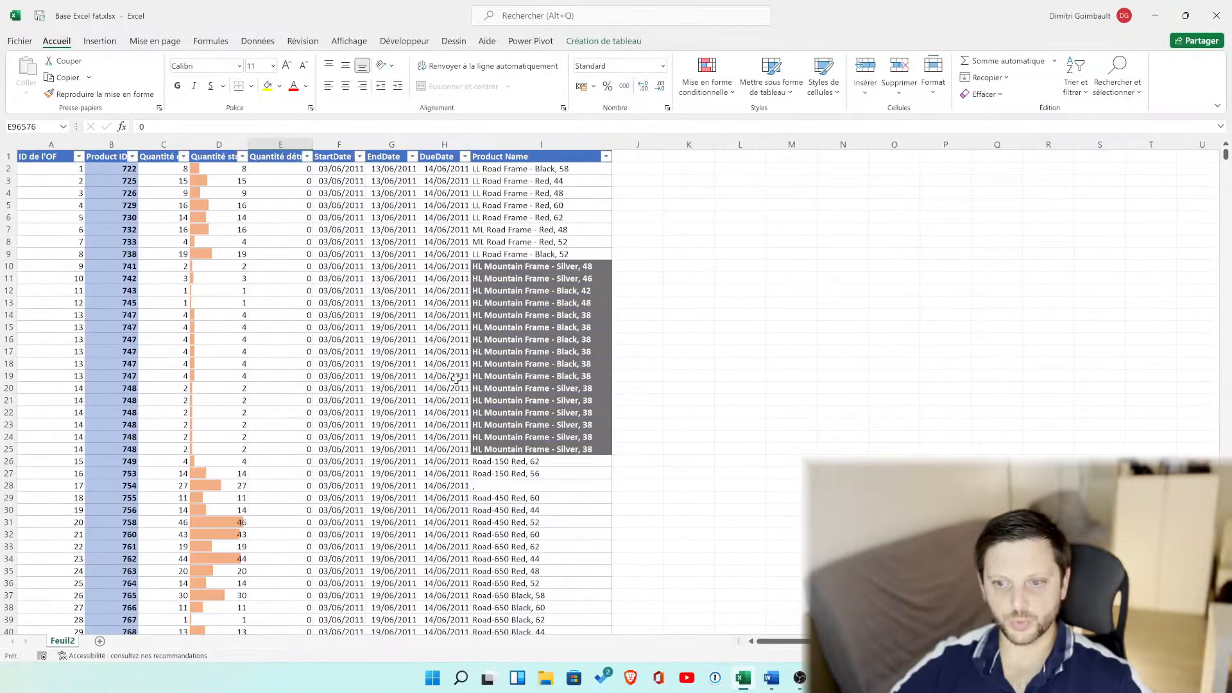
click(178, 168)
click(228, 168)
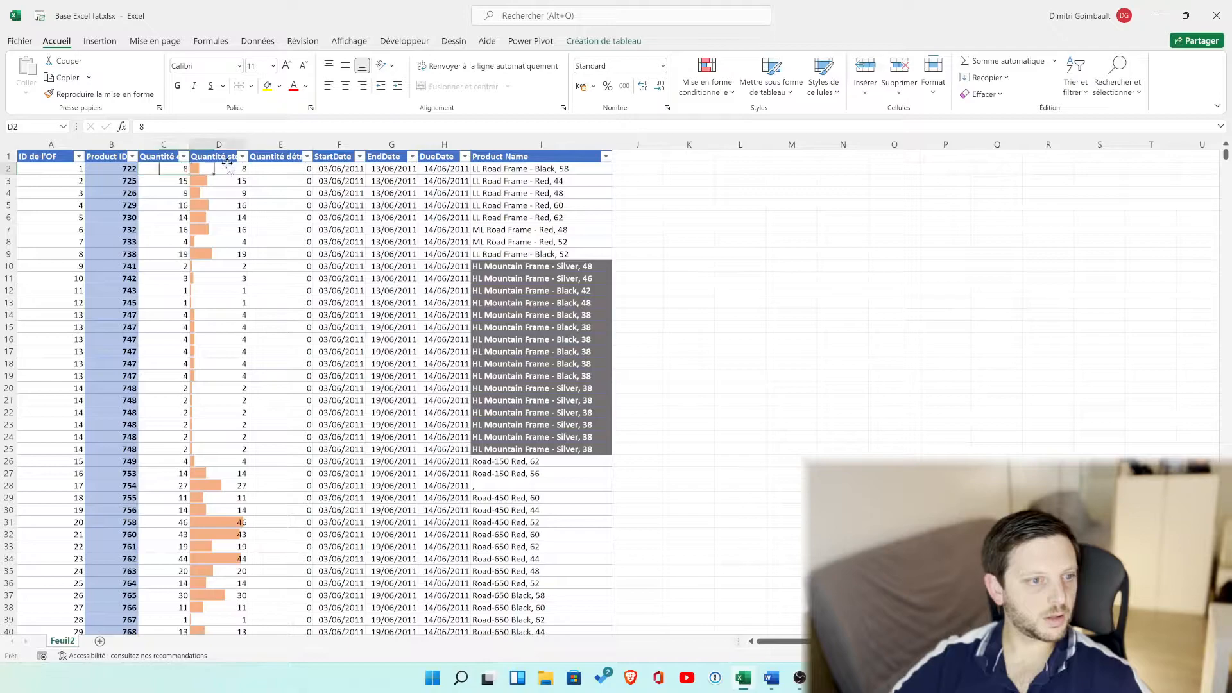
click(706, 76)
click(487, 162)
drag(486, 164, 437, 171)
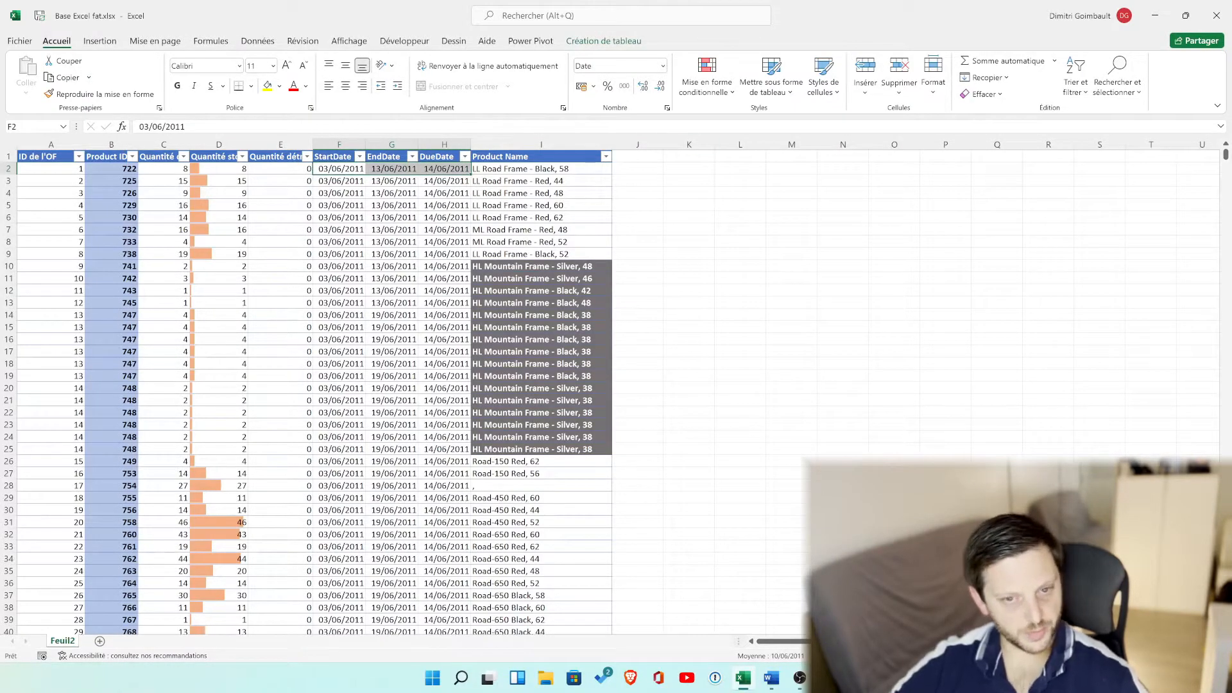
Step: Create a formula-based conditional formatting rule for the selected date cells, with the formula =$D$2=1
click(720, 97)
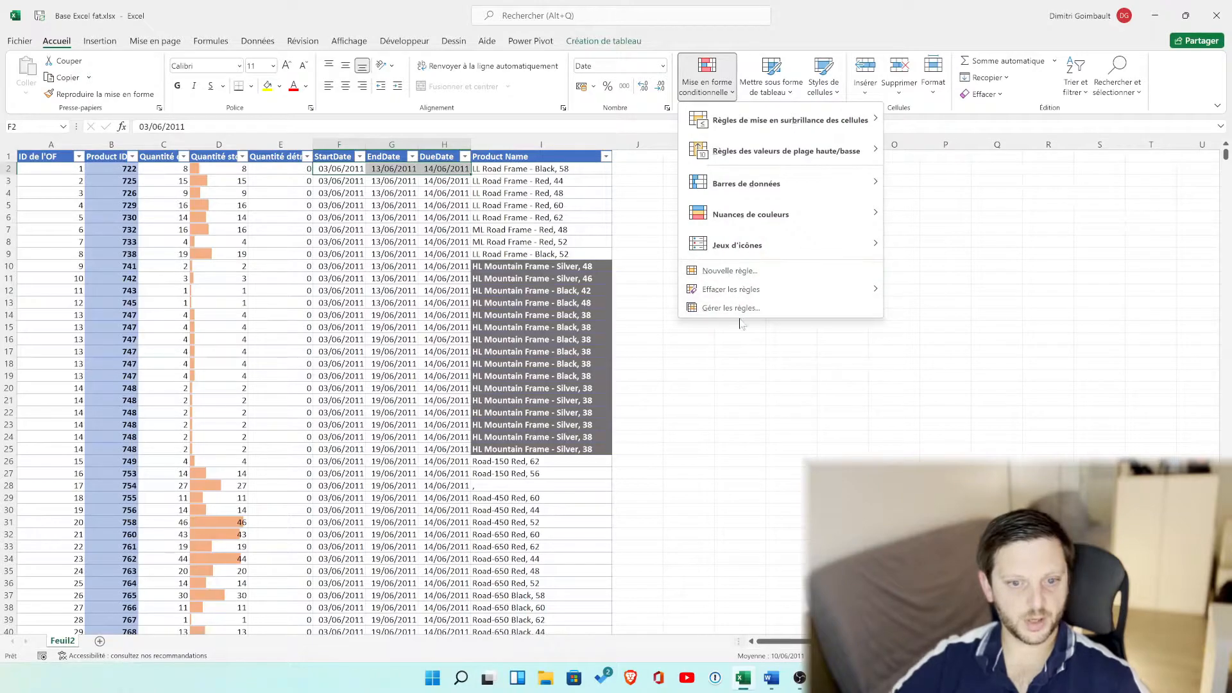
click(738, 273)
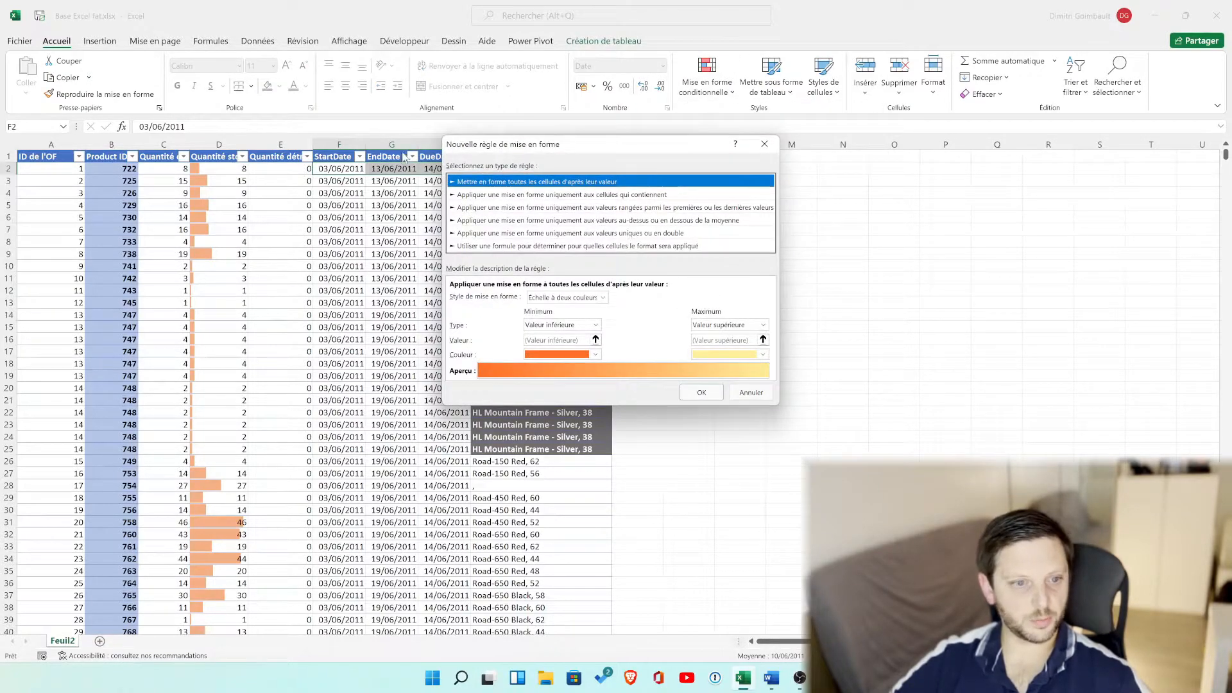
click(530, 246)
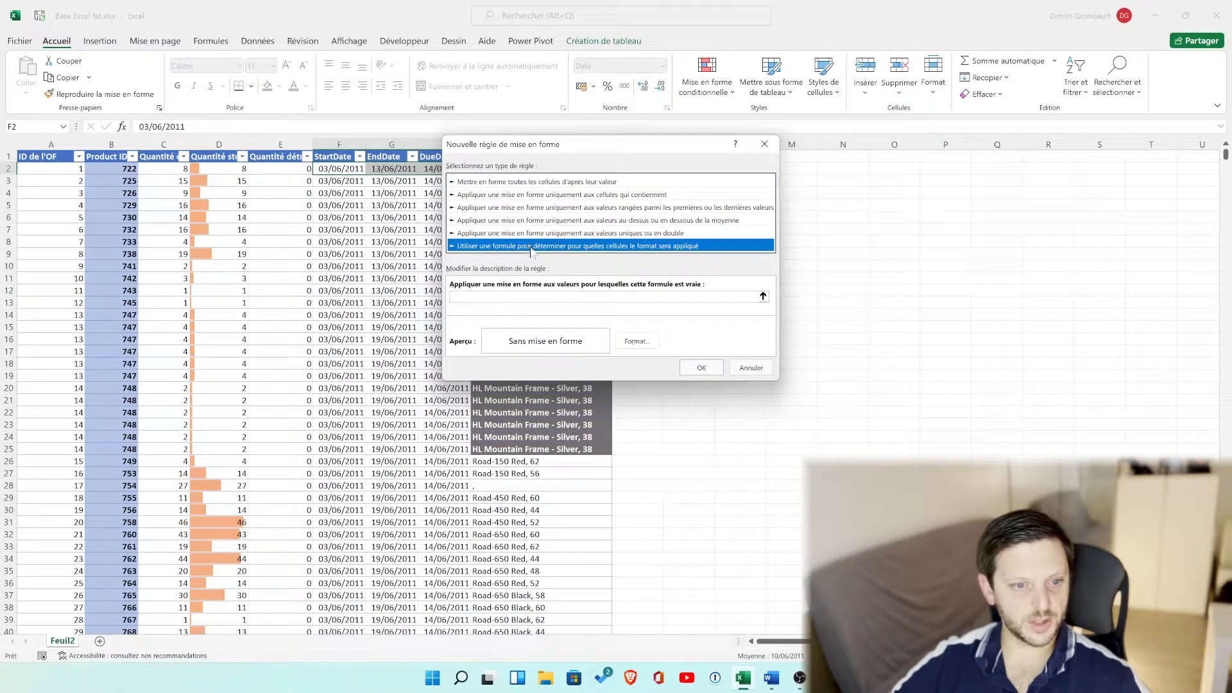
click(763, 296)
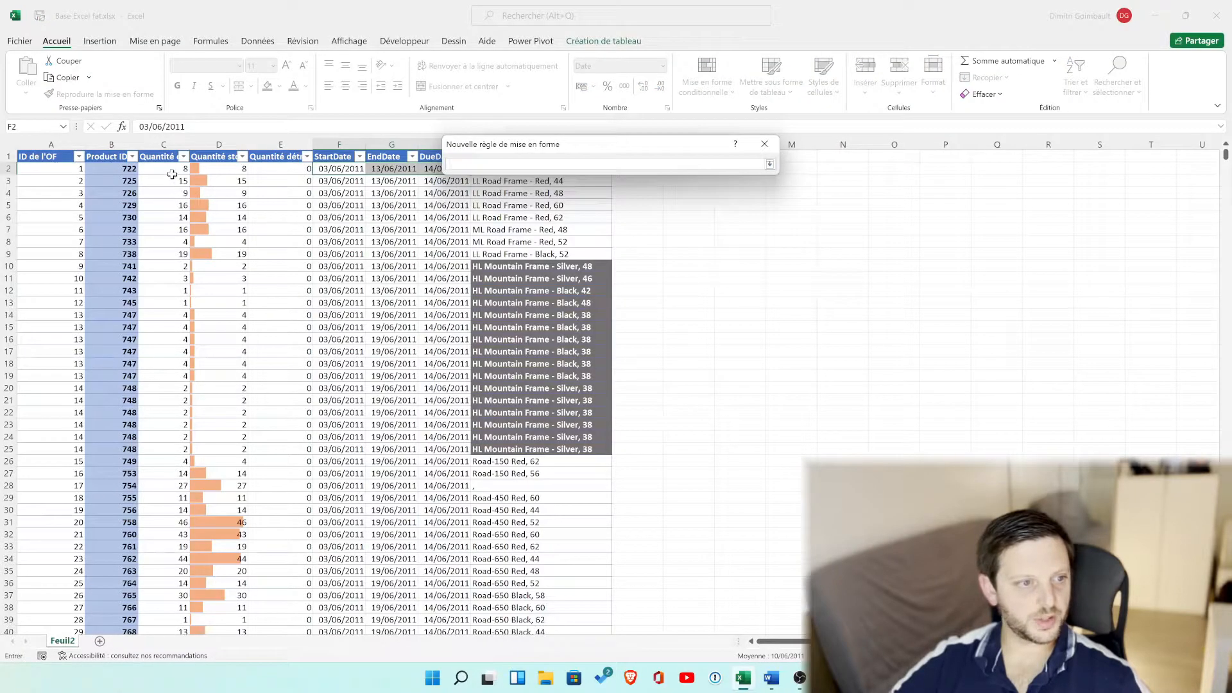
click(215, 170)
text(=)
click(769, 165)
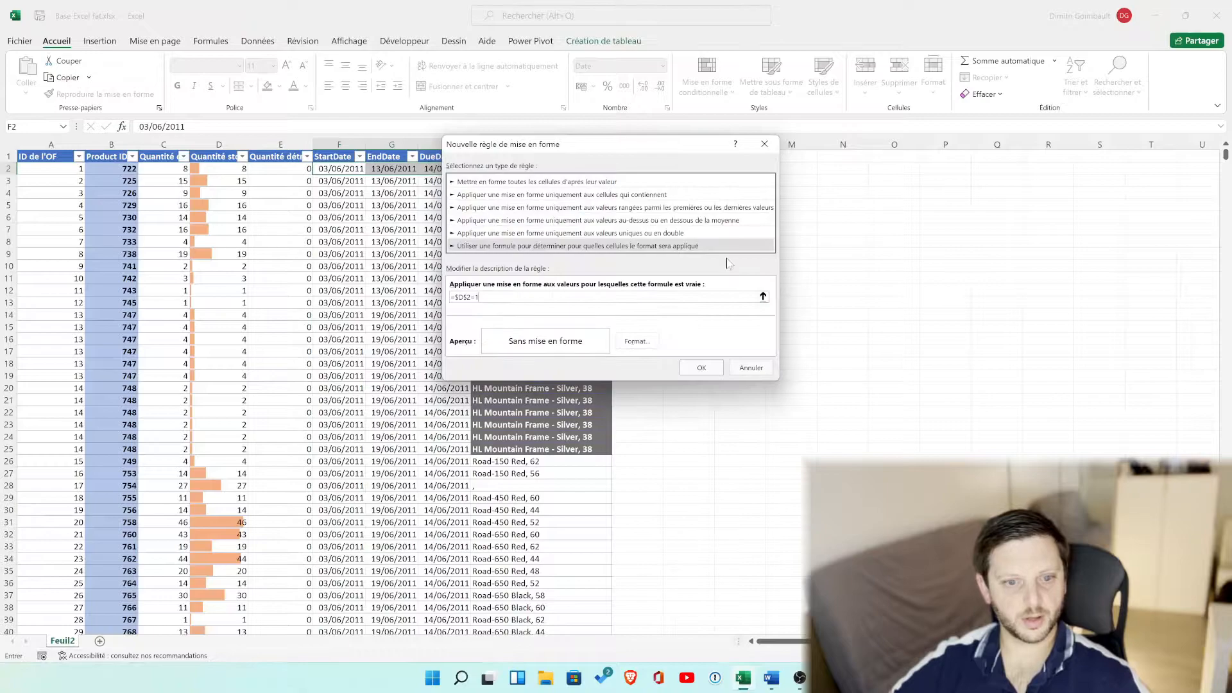
Step: Format the formula rule with italic text and a light gold fill, and confirm the new rule
click(636, 341)
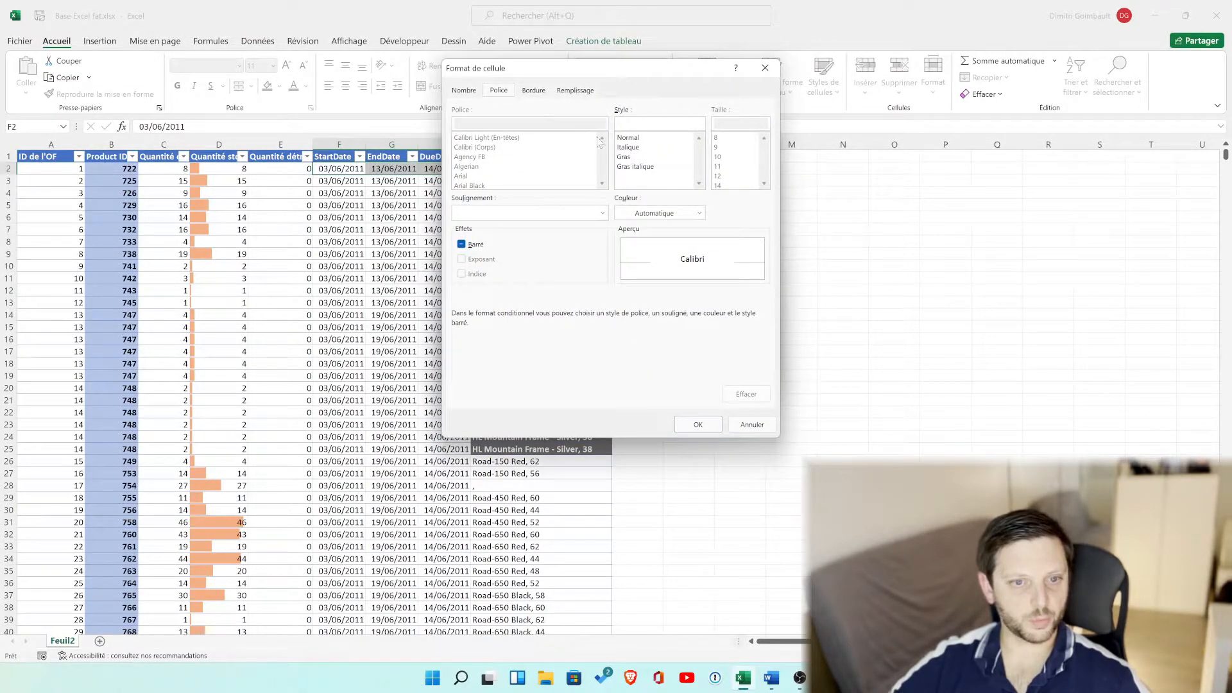
click(628, 147)
click(534, 91)
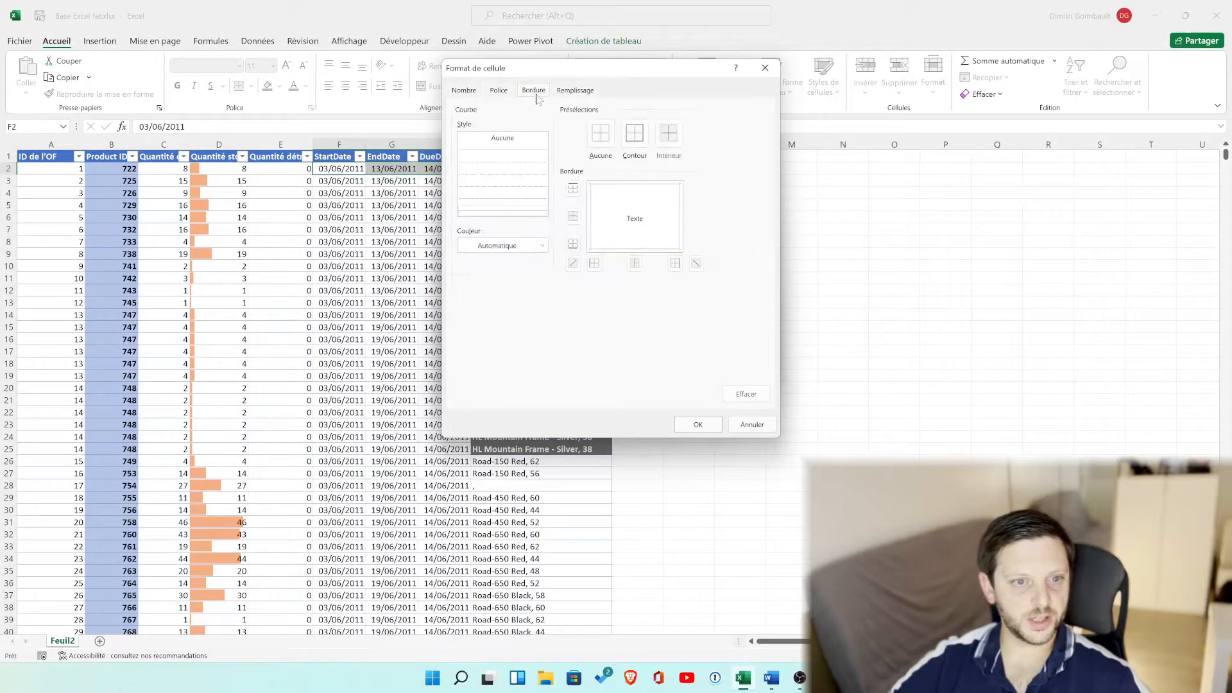
click(564, 91)
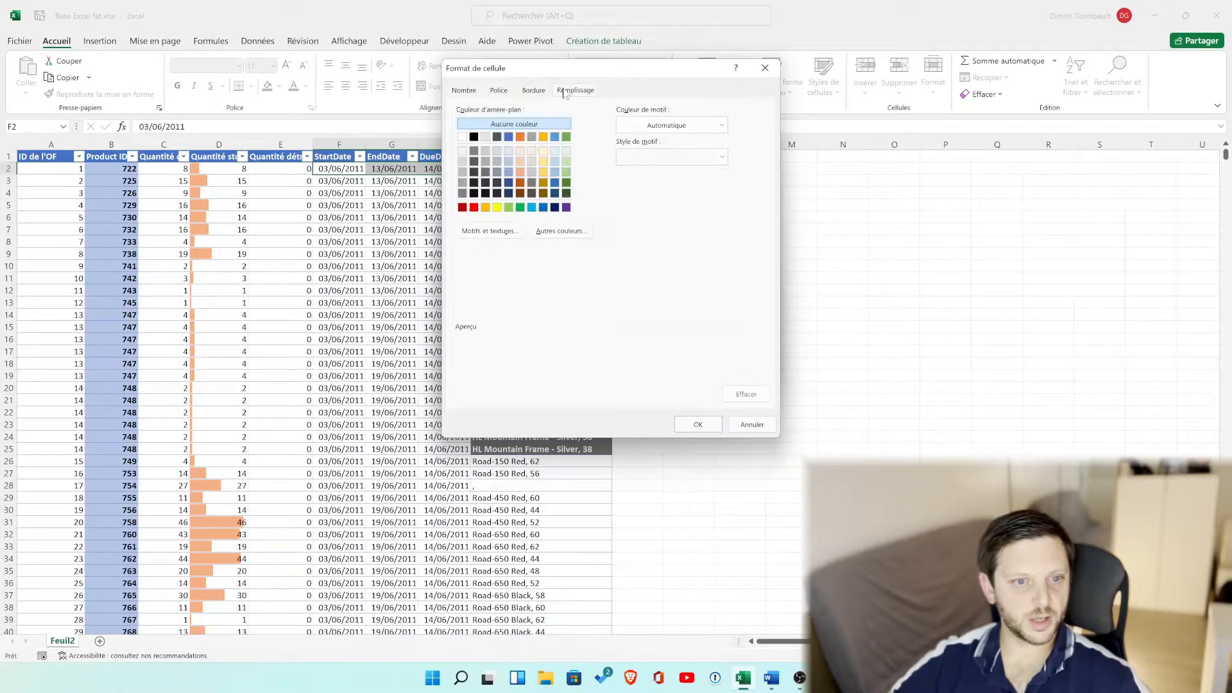
click(544, 163)
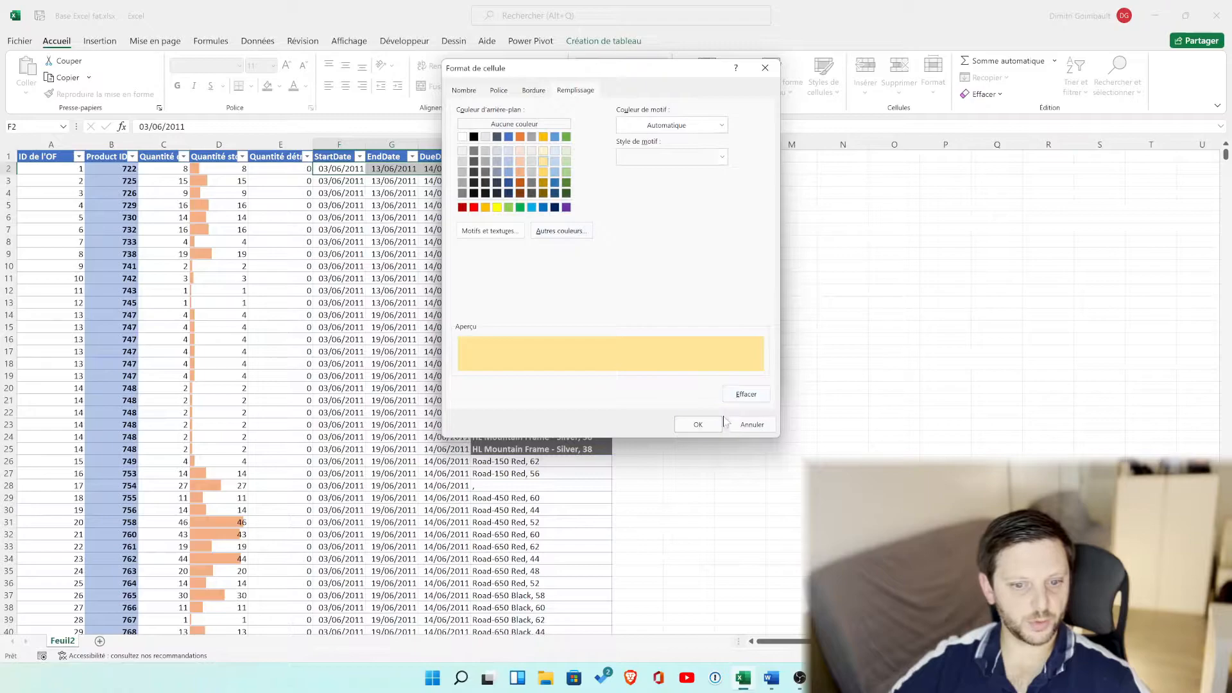
click(698, 424)
click(702, 366)
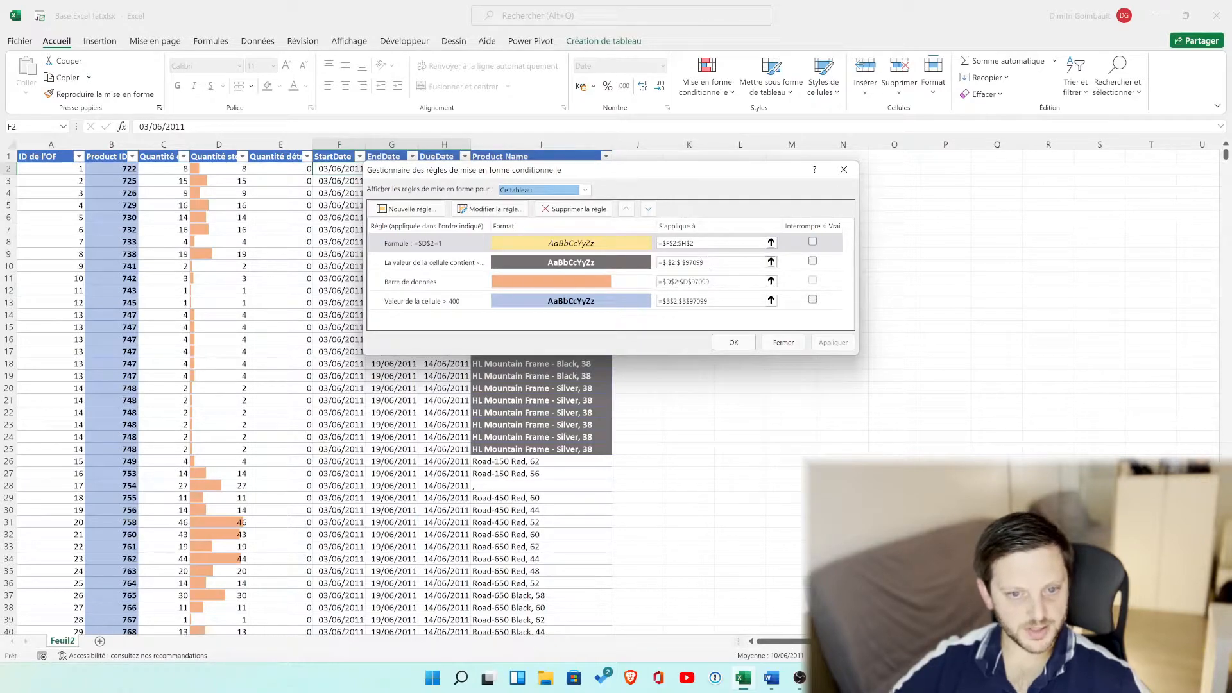
Step: Extend the range of the formula rule to =$F$2:$H$97099, reusing the last row number of the Product Name rule
click(695, 261)
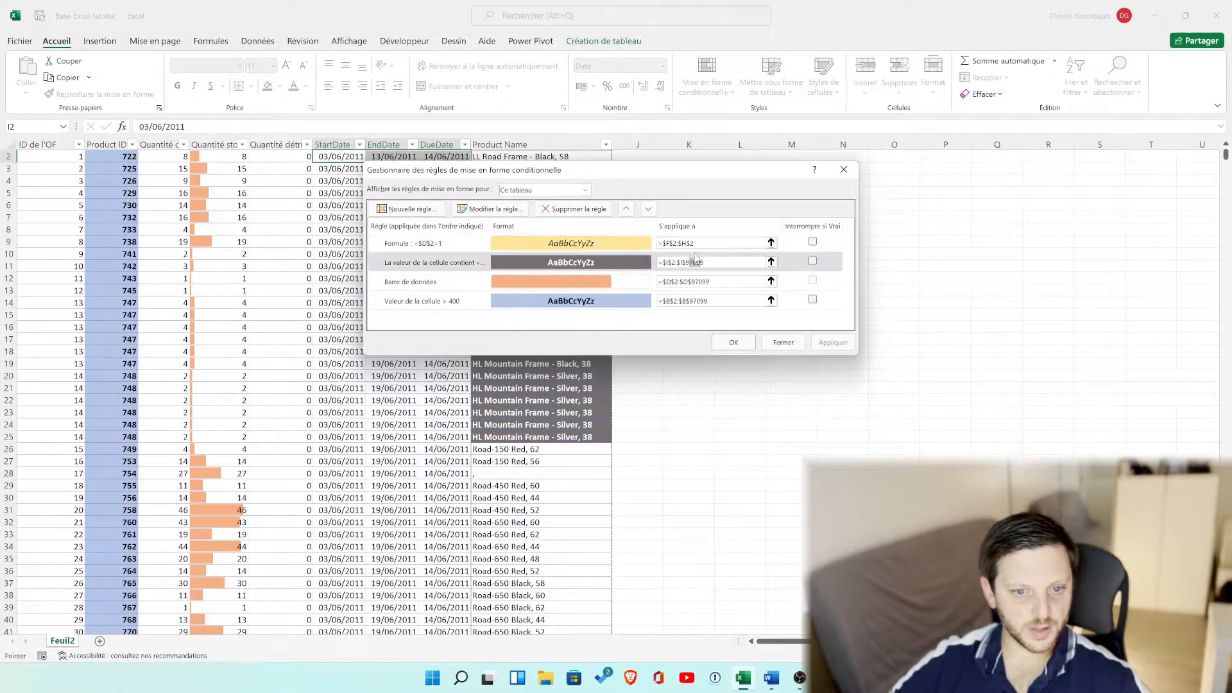
drag(704, 262, 687, 262)
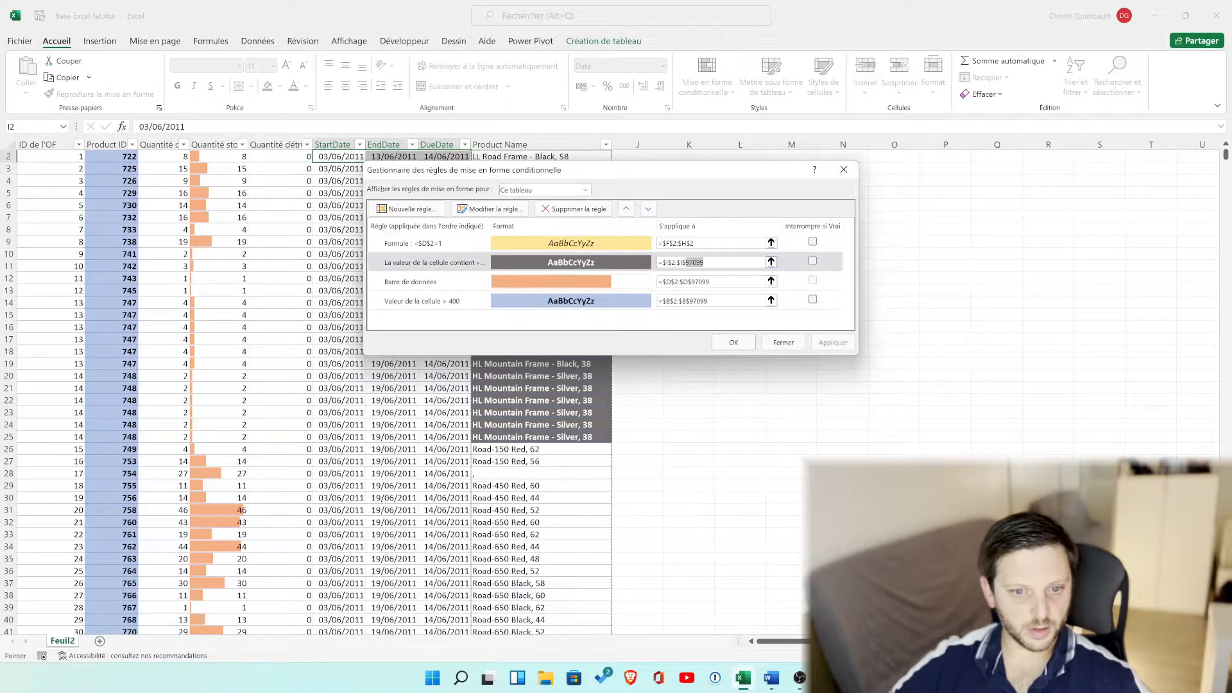
key(ctrl+c)
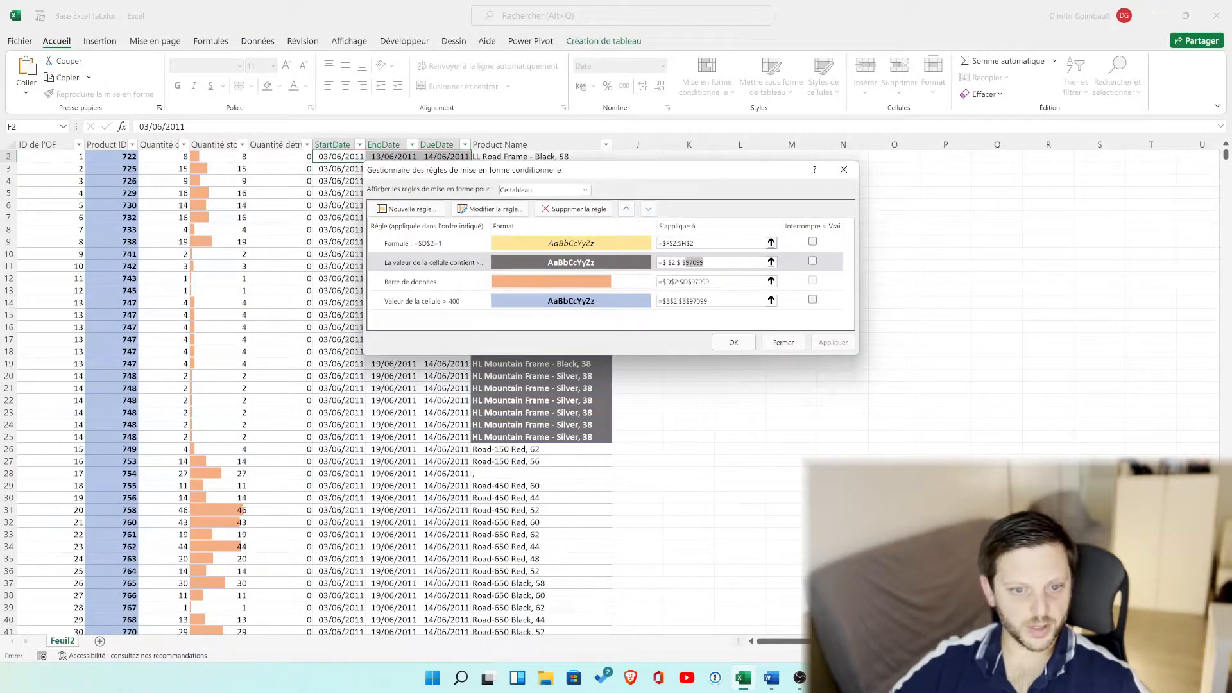
click(695, 243)
key(BackSpace)
key(ctrl+v)
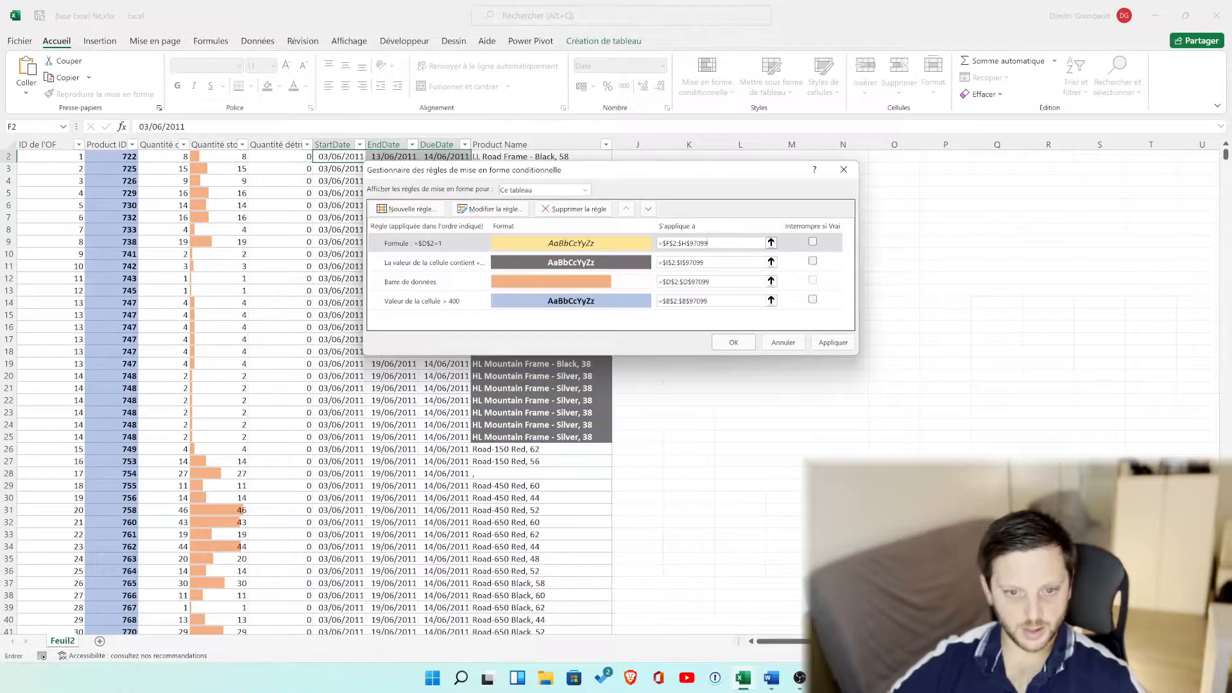
Step: Change the rule's formula to =$D2=1 so the row reference is relative, and apply it to the table
double_click(429, 248)
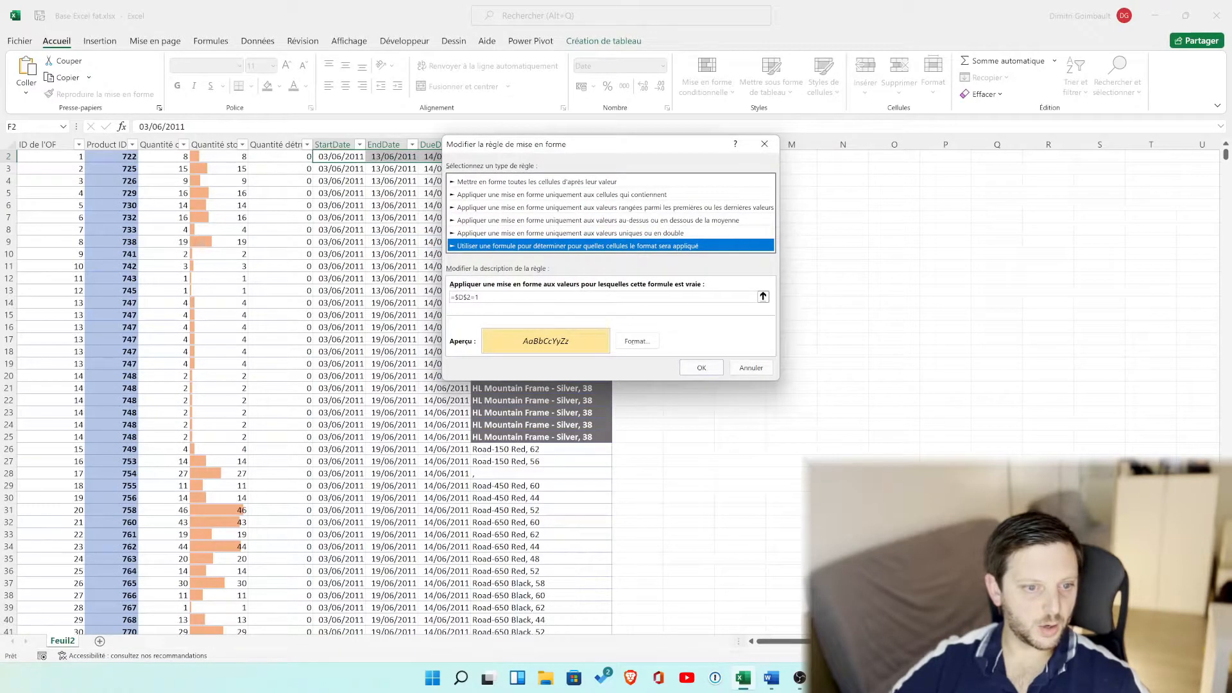
click(466, 297)
key(BackSpace)
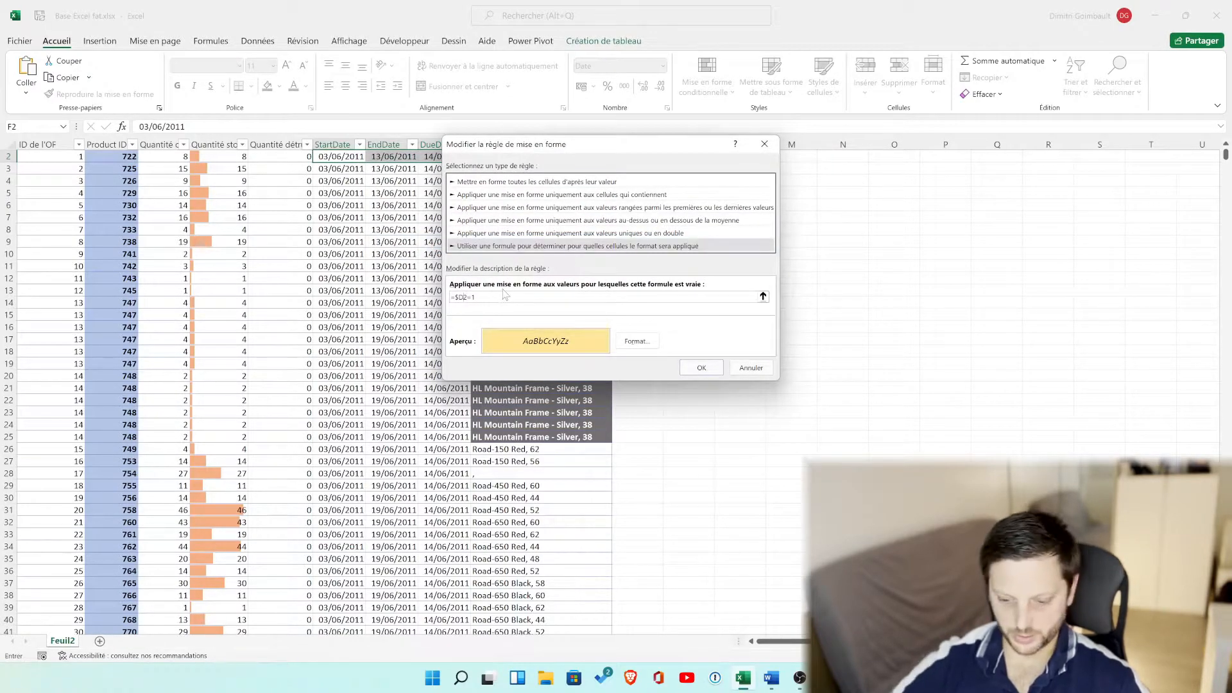
click(685, 366)
click(826, 345)
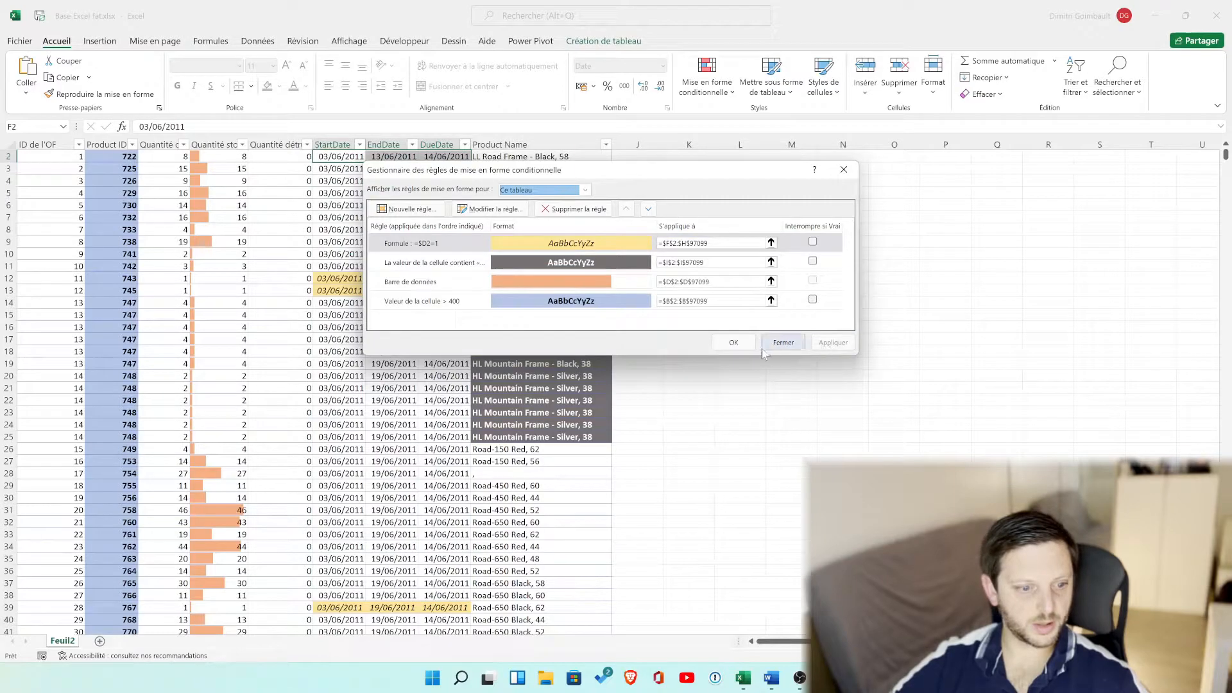
click(781, 343)
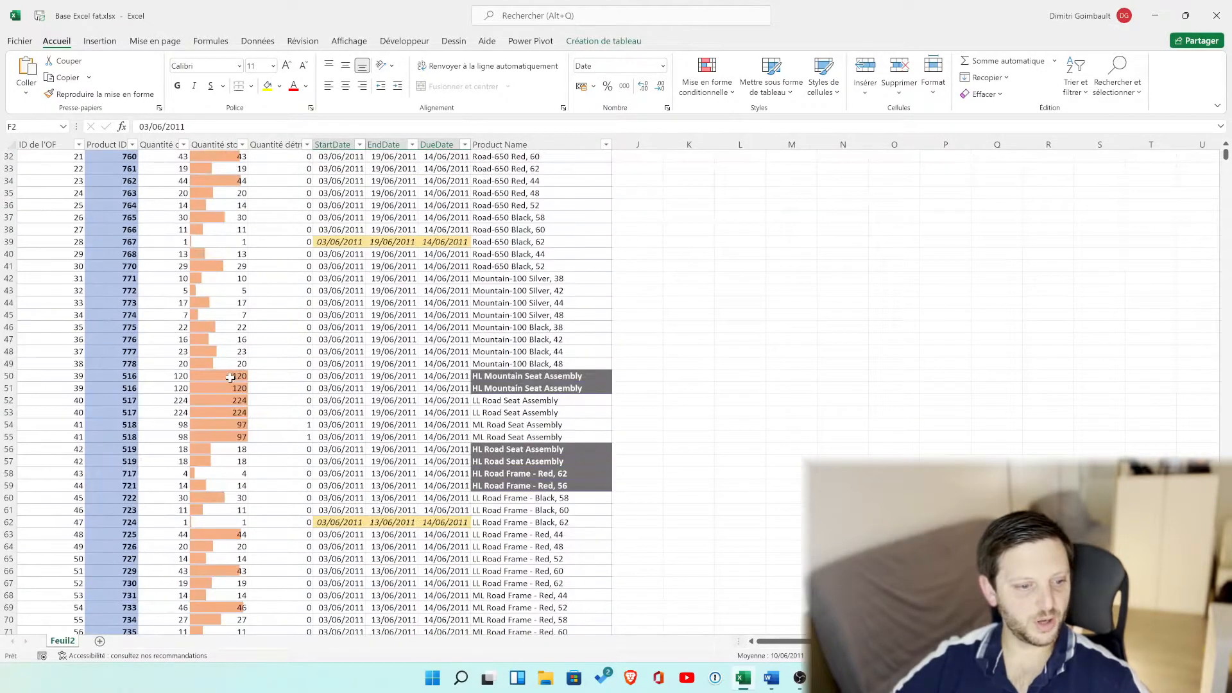
Step: Check which date cells the formula rule highlights down through the table to the last record in row 97099
scroll(230, 378, down, 16)
scroll(231, 373, down, 10)
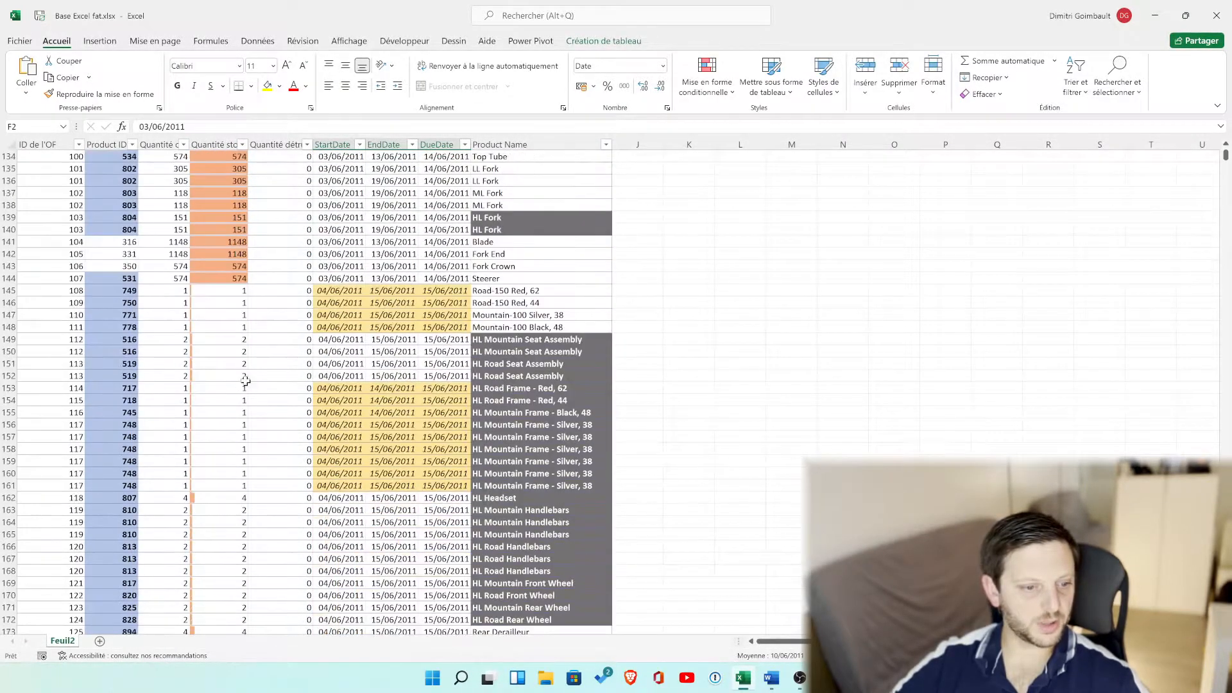
scroll(357, 479, down, 20)
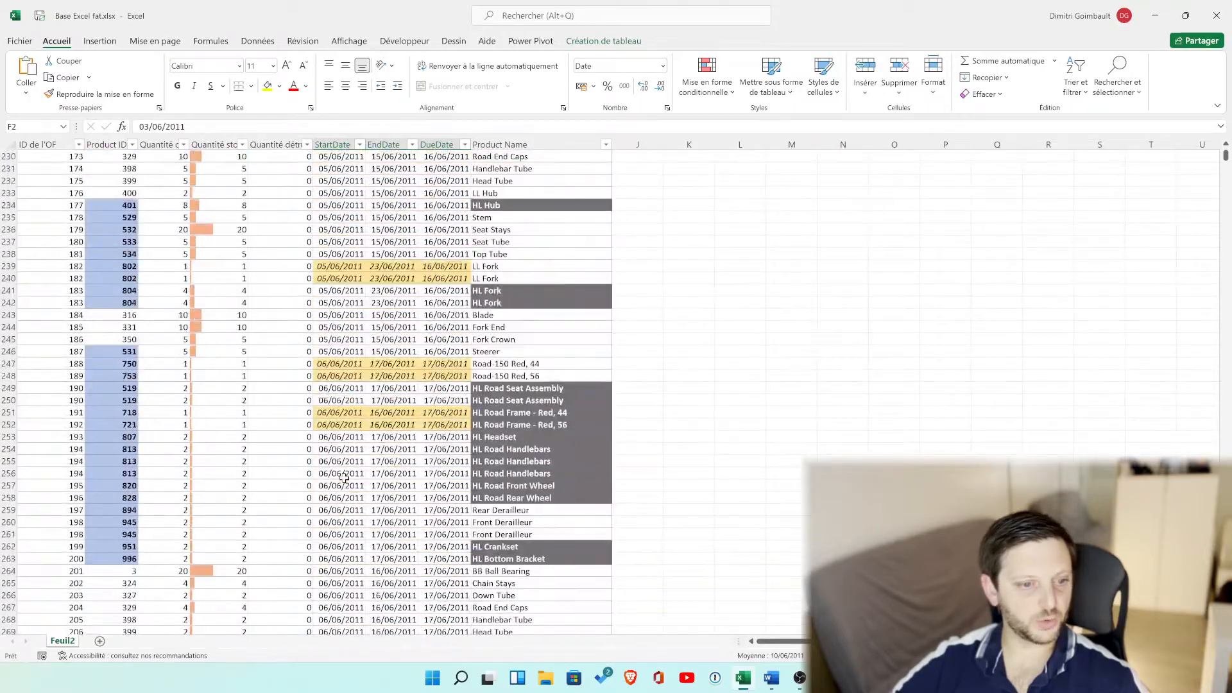
scroll(343, 476, down, 20)
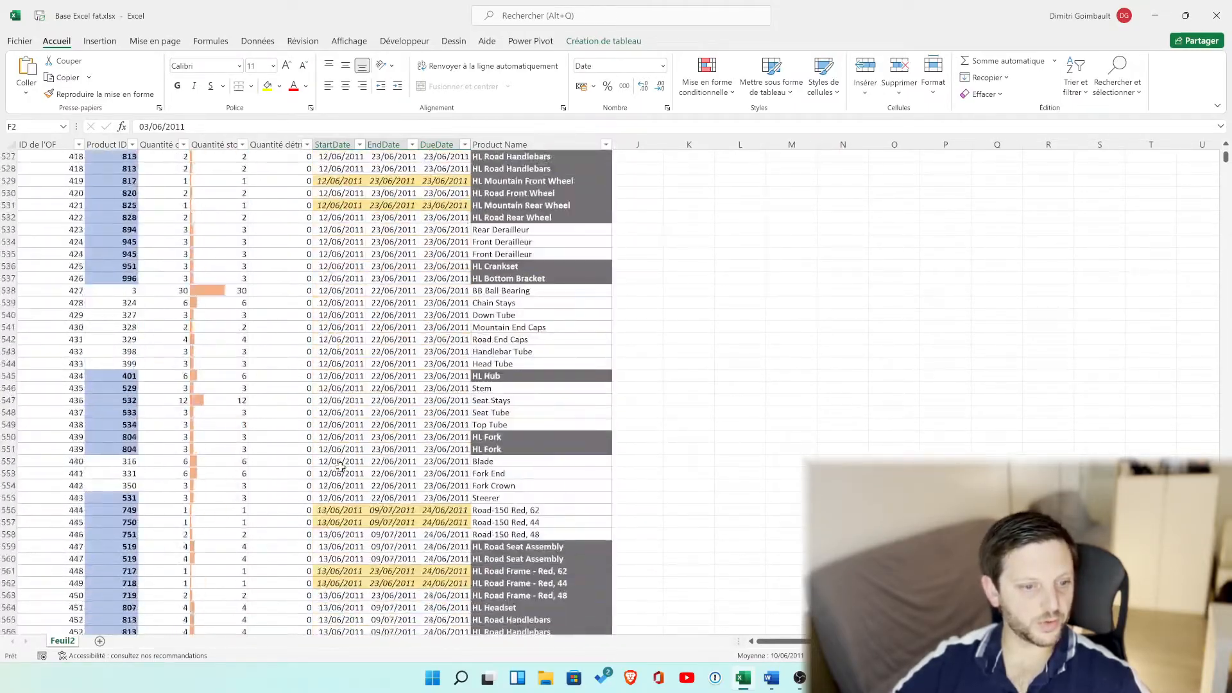
scroll(341, 467, down, 20)
click(342, 460)
key(ctrl+Down)
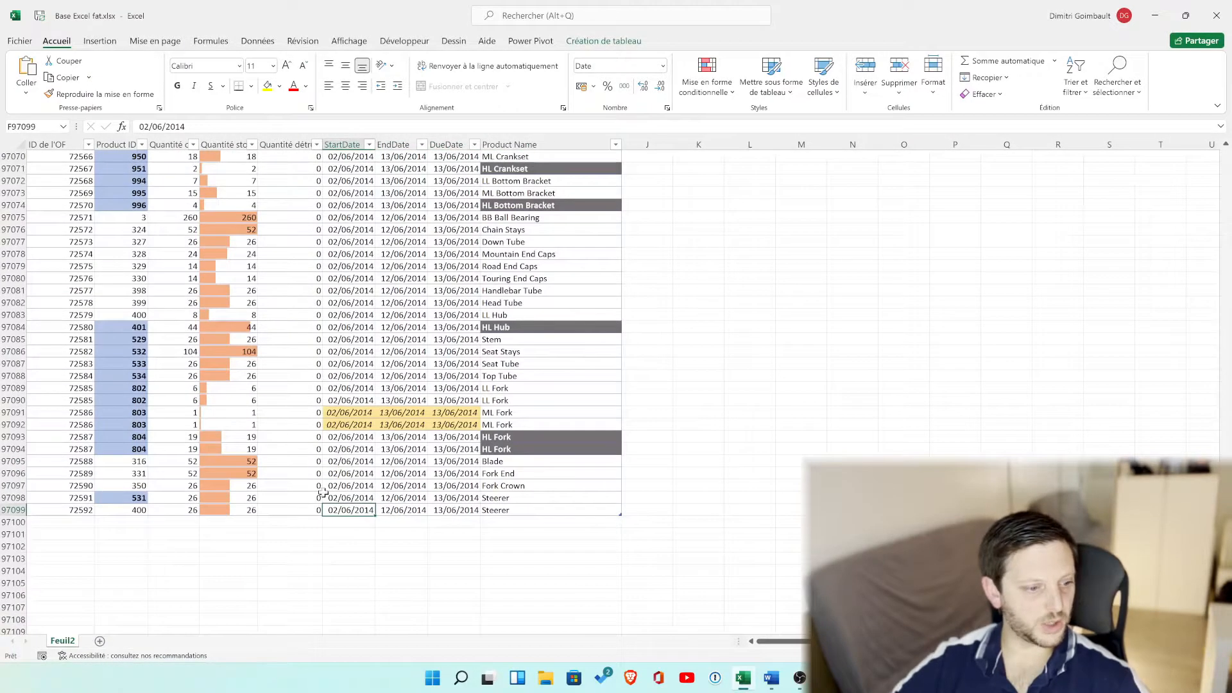